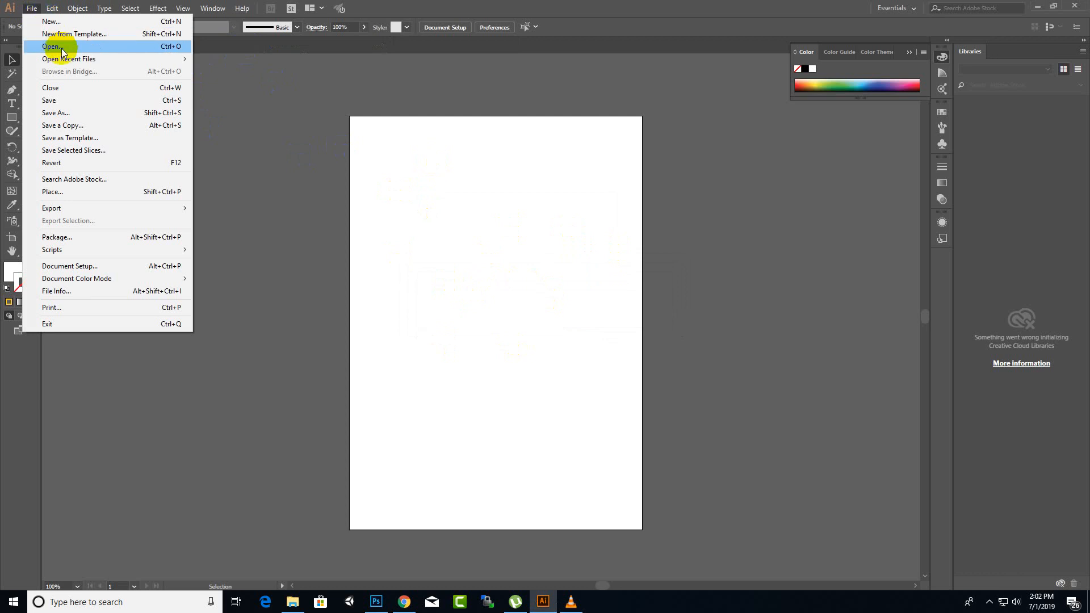
Step: Place the image Color-the-Horse-Drawing.png from the assets folder into the document as a linked file
left_click(56, 193)
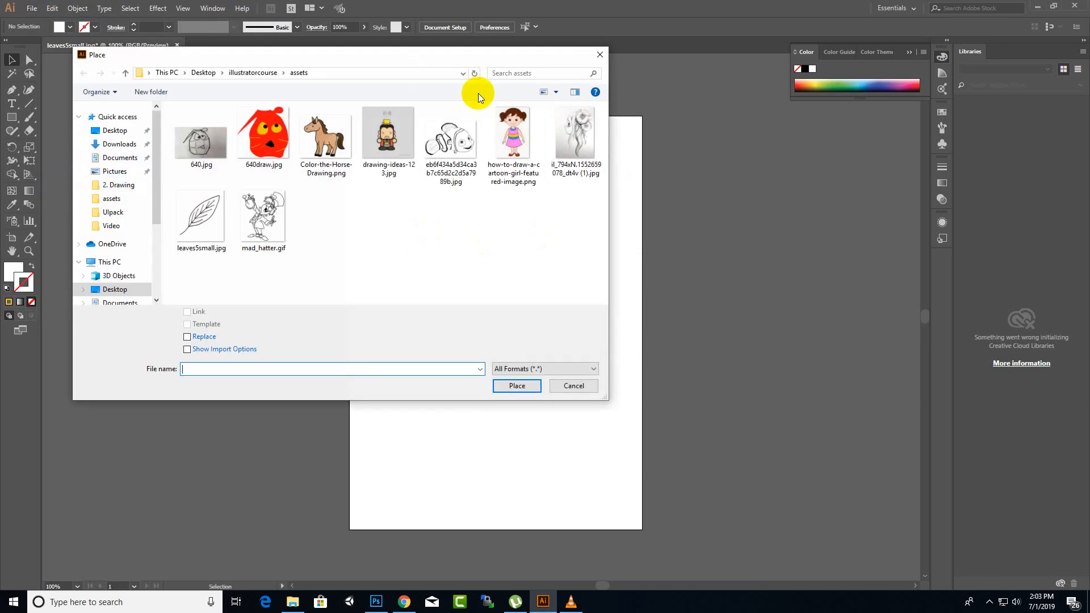
left_click_drag(496, 58, 652, 62)
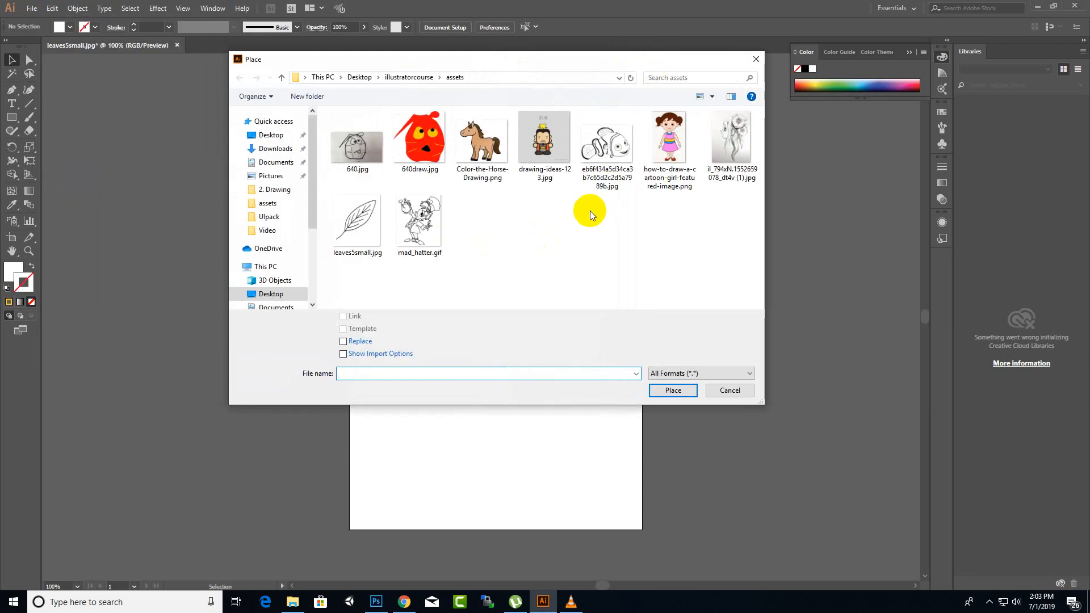
left_click(459, 117)
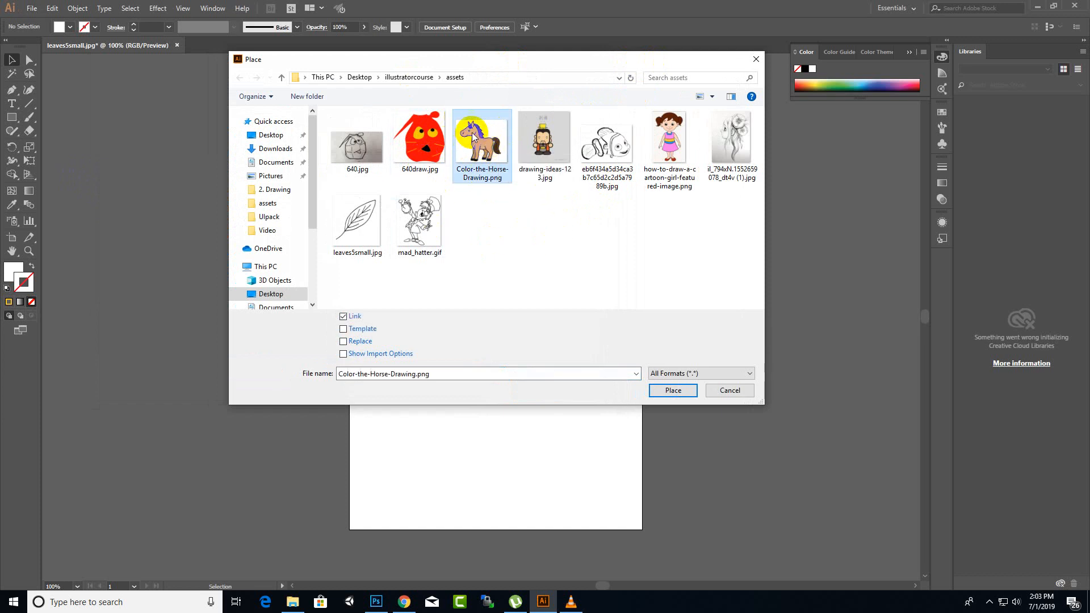
double_click(486, 145)
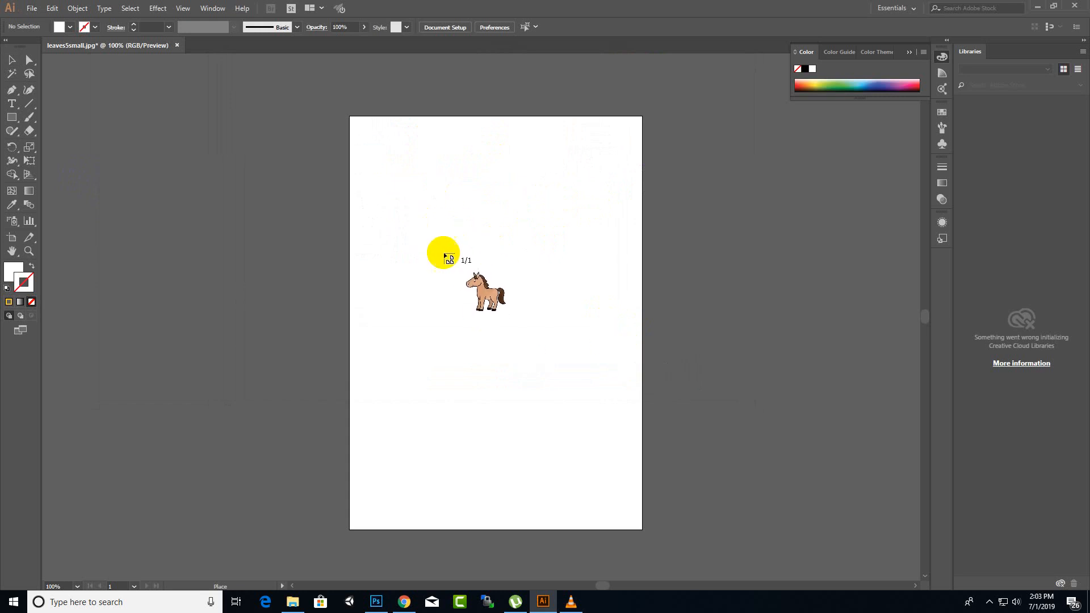
left_click_drag(441, 254, 441, 250)
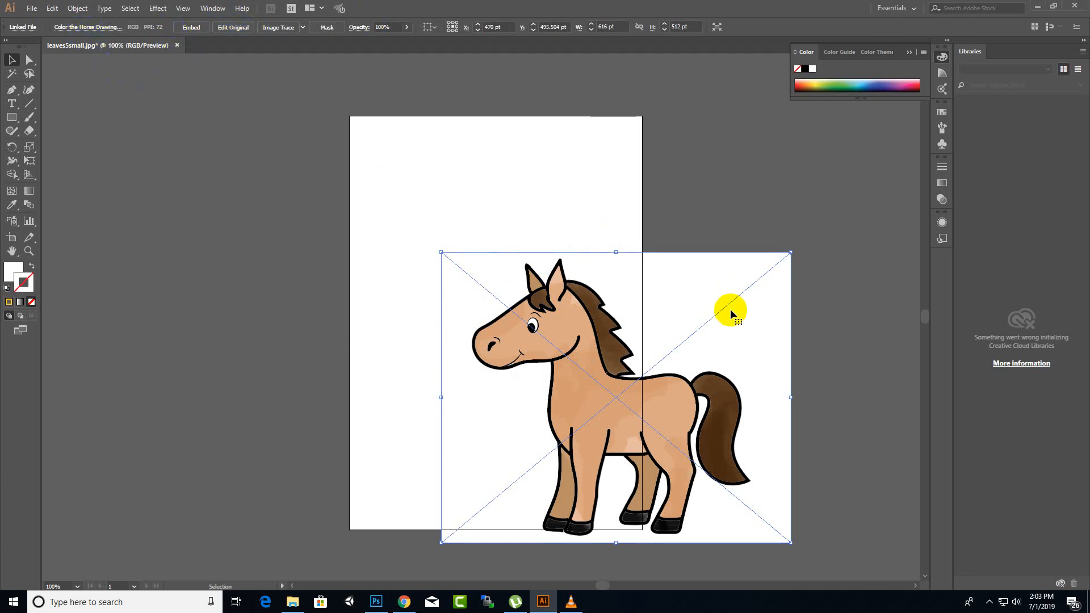
Step: Move the placed horse image so that it lies centred across the artboard
left_click_drag(731, 309, 621, 235)
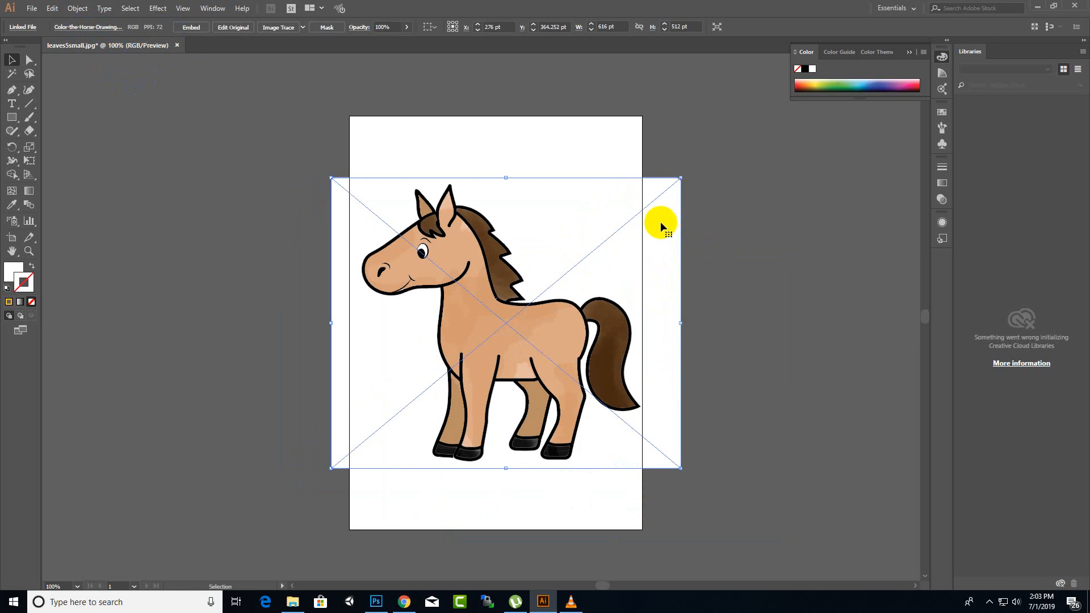
left_click_drag(616, 247, 609, 242)
left_click(427, 221)
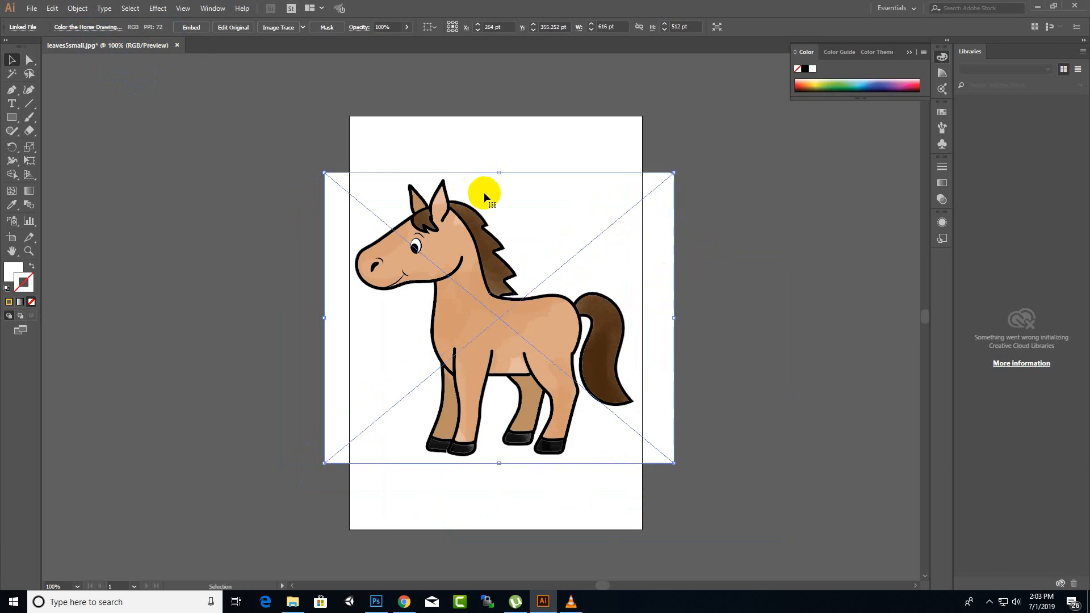
Step: Scale the horse image to about 467 by 388 pt so it fits inside the artboard, and deselect it
left_click(675, 172)
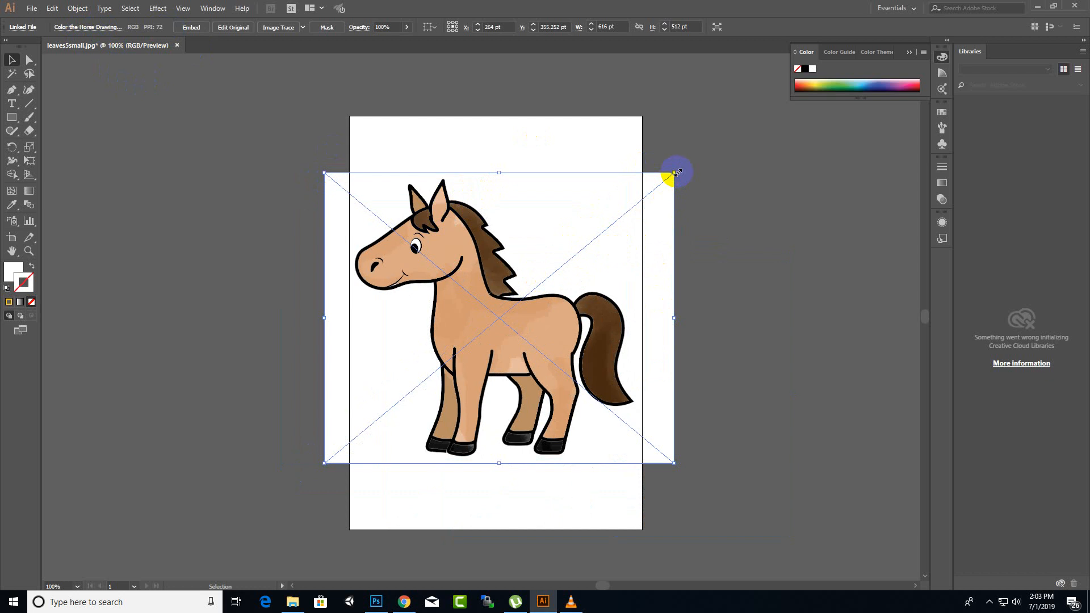
left_click_drag(674, 172, 627, 211)
left_click_drag(316, 465, 365, 447)
left_click_drag(566, 324, 564, 329)
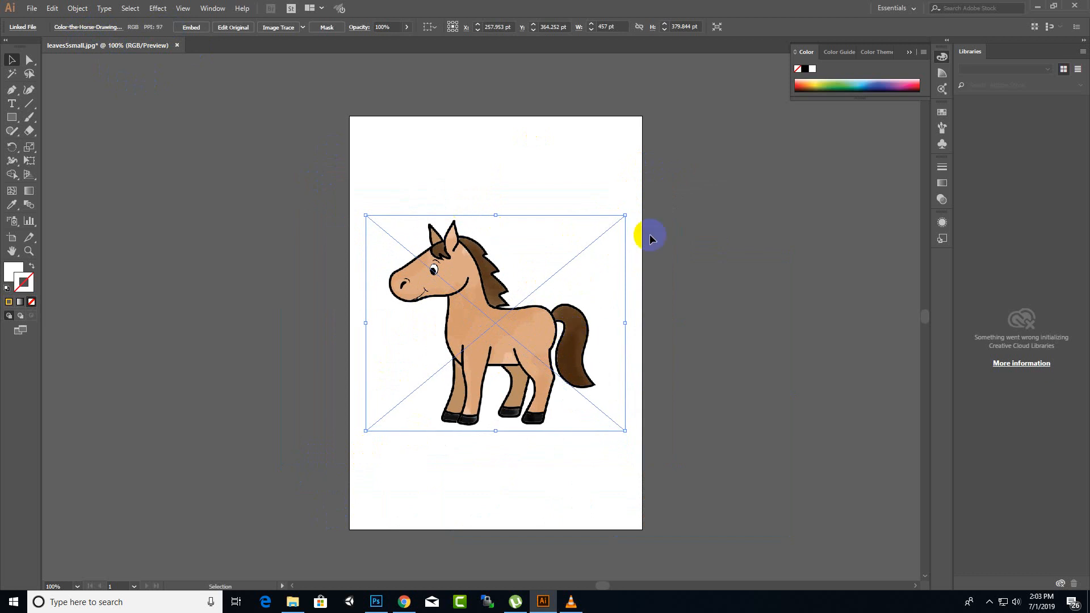
left_click(649, 234)
left_click(568, 336)
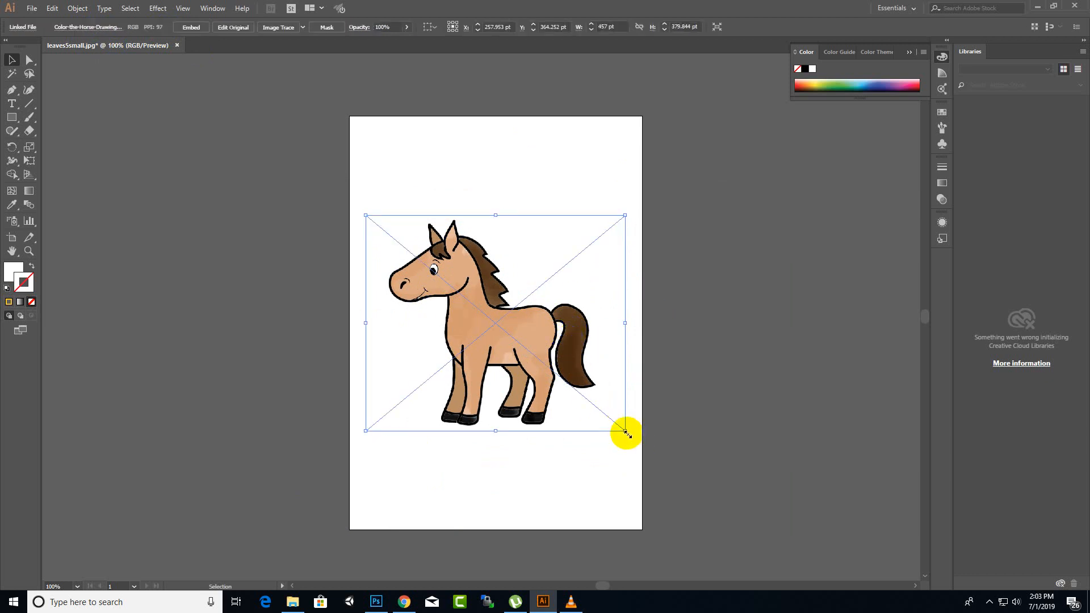
left_click_drag(626, 432, 631, 436)
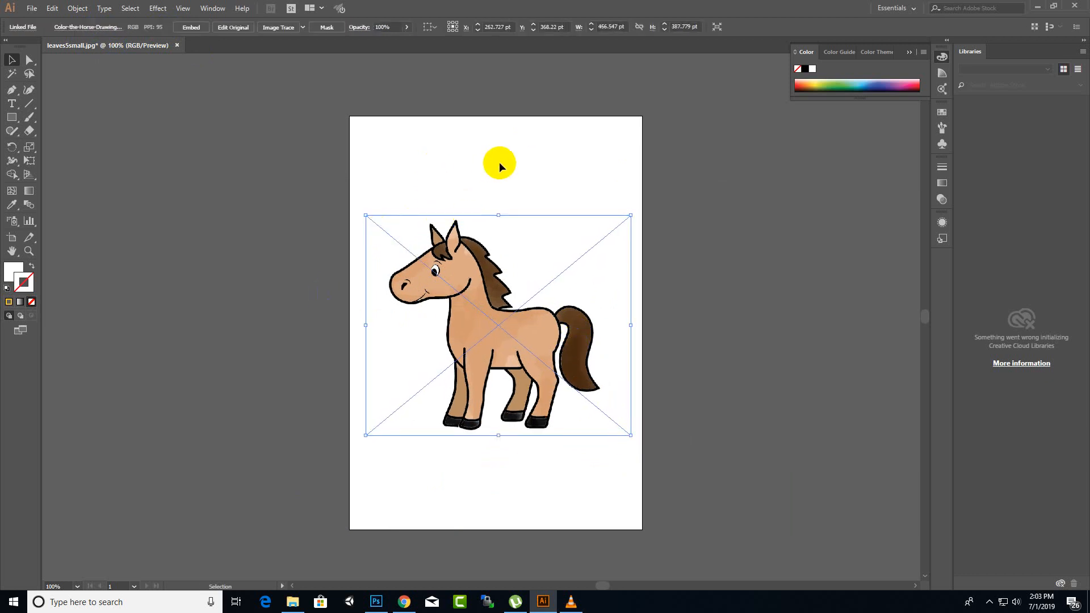
left_click(516, 113)
left_click(507, 283)
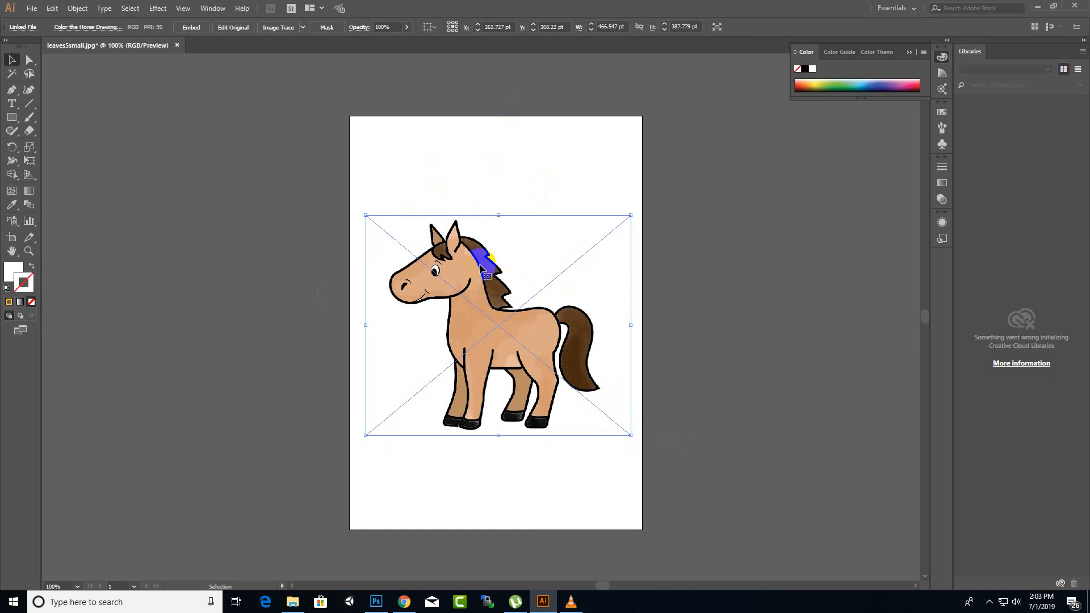
left_click(712, 199)
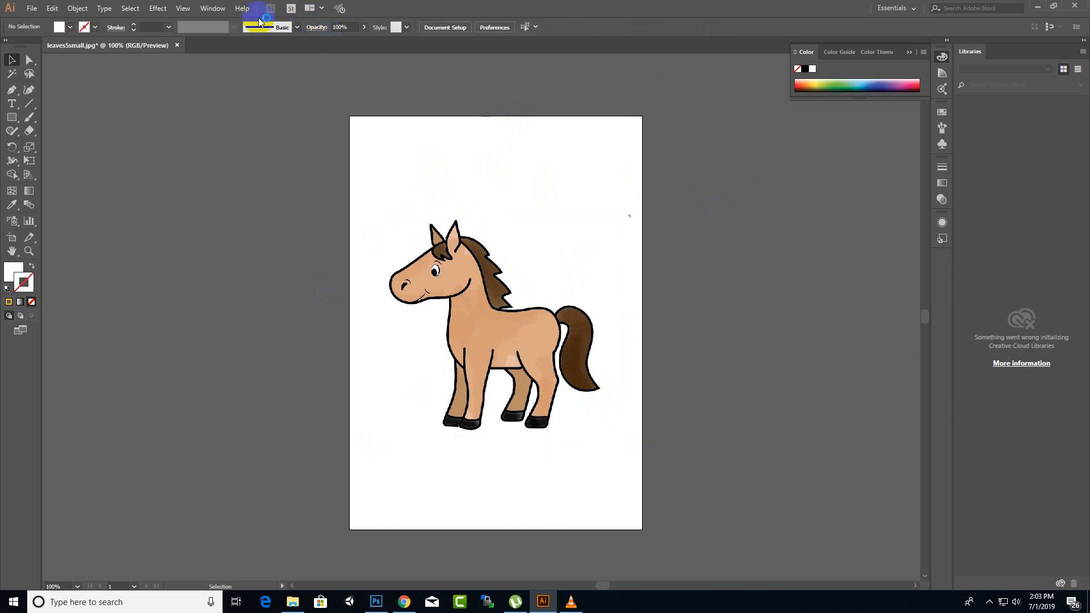
Step: Lock the layer holding the horse image and add a new layer above it
left_click(209, 12)
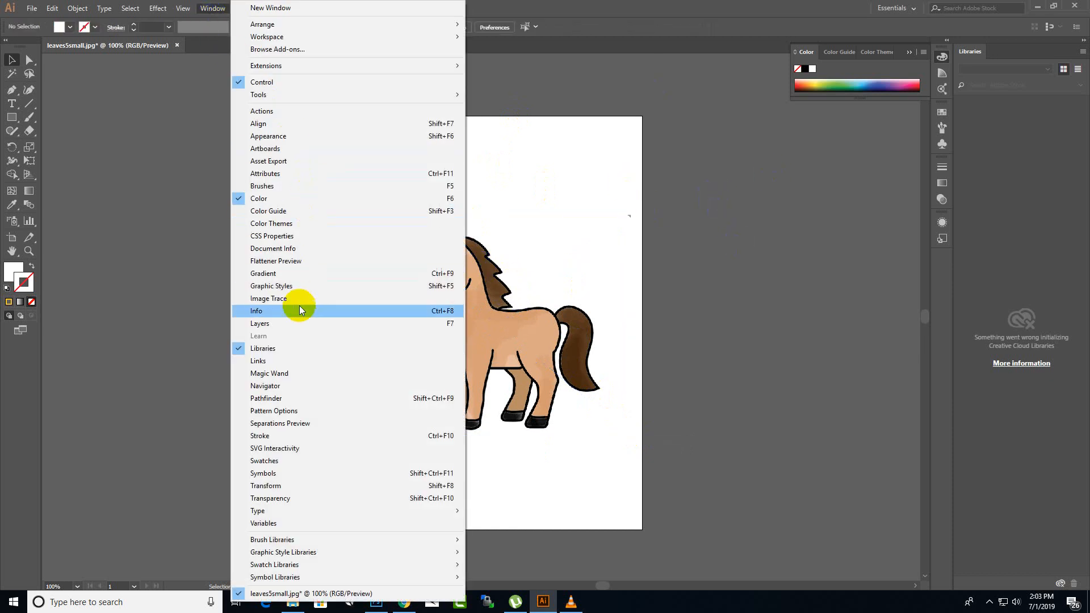
left_click(293, 327)
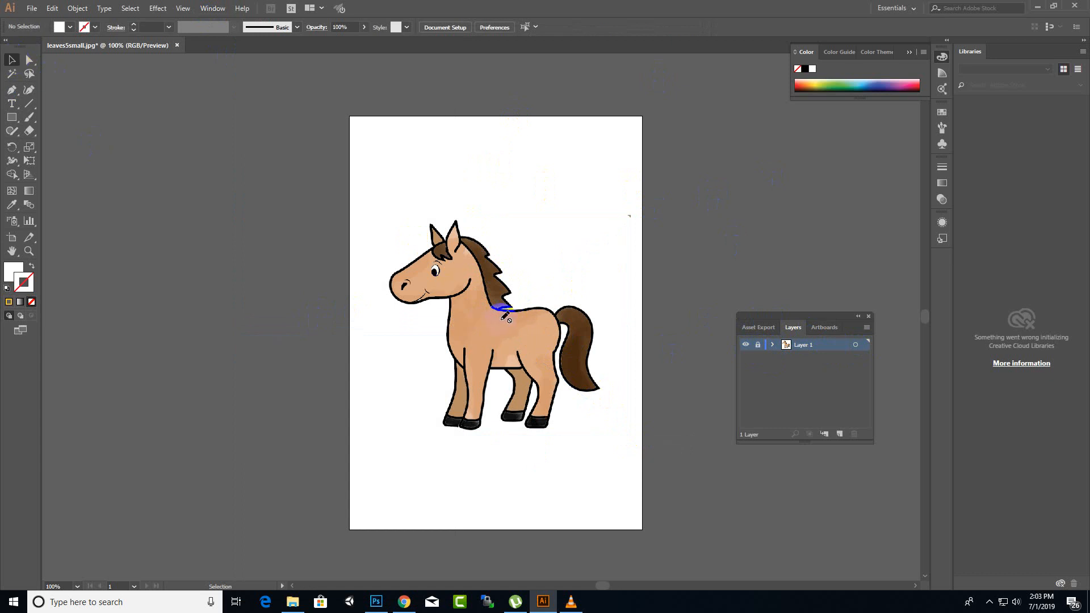
left_click_drag(828, 315, 875, 199)
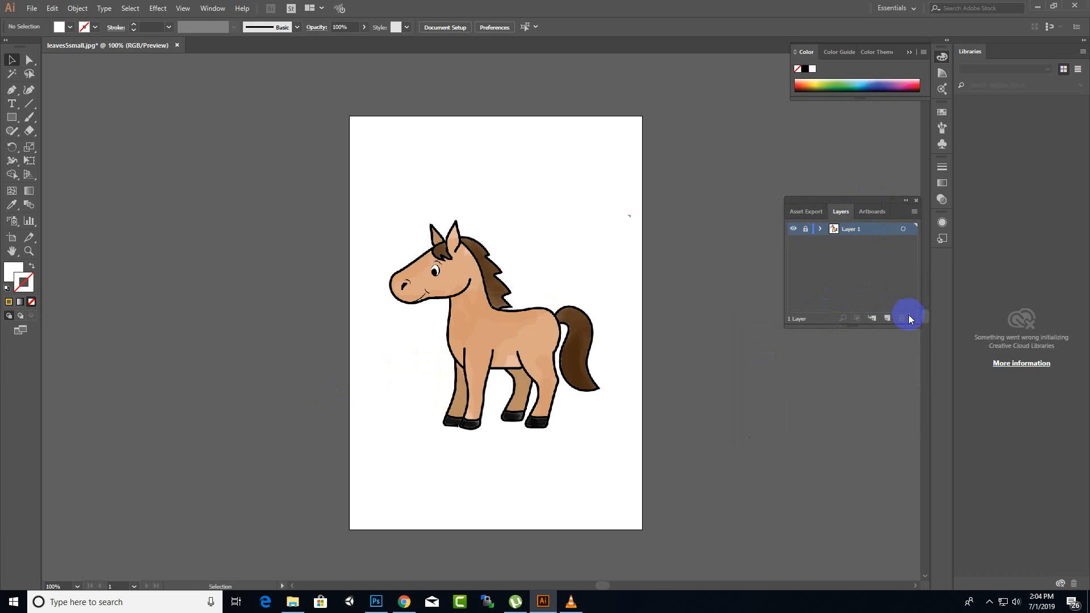
left_click(887, 318)
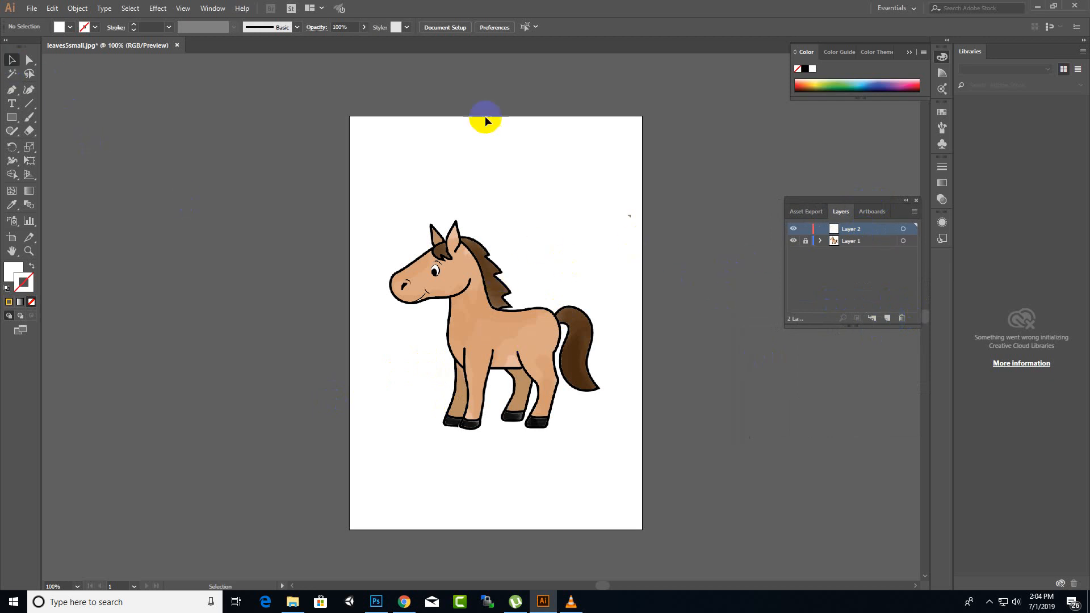
left_click(916, 201)
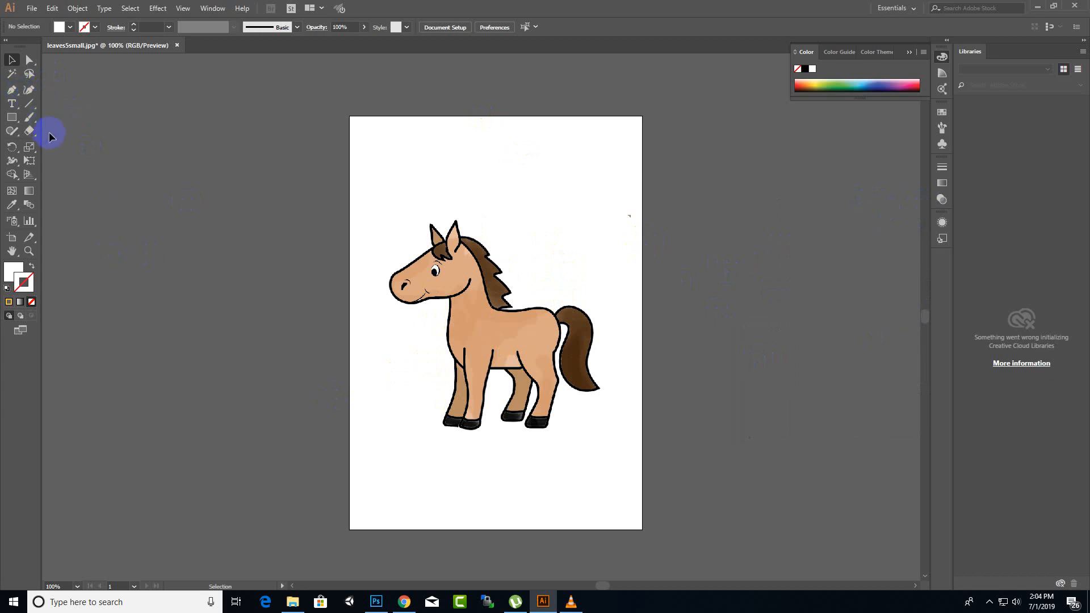
Step: Activate the Pen tool for tracing over the horse image
left_click(15, 95)
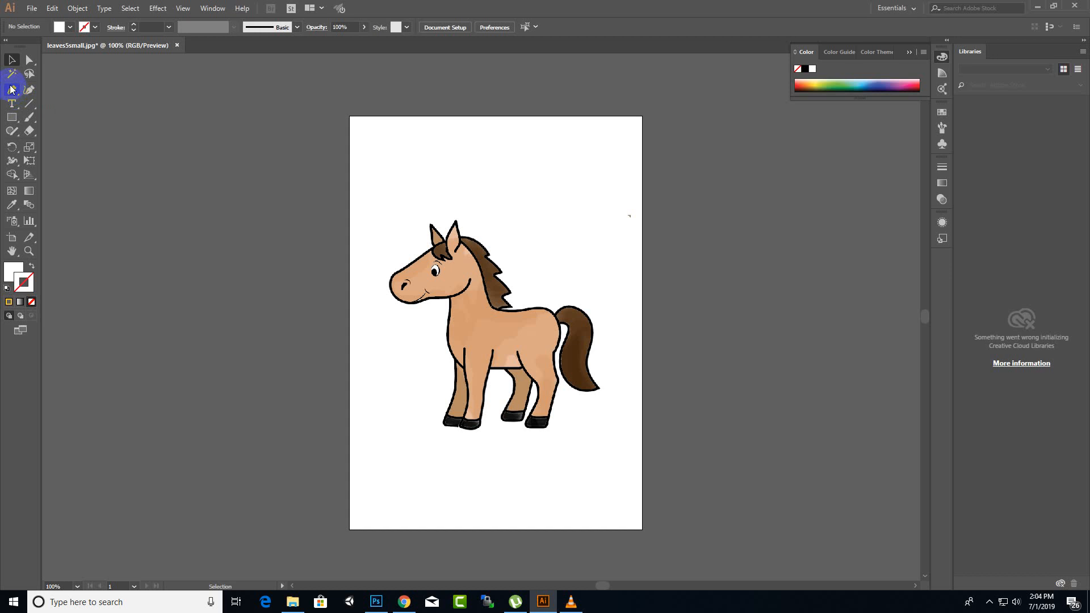
left_click(10, 95)
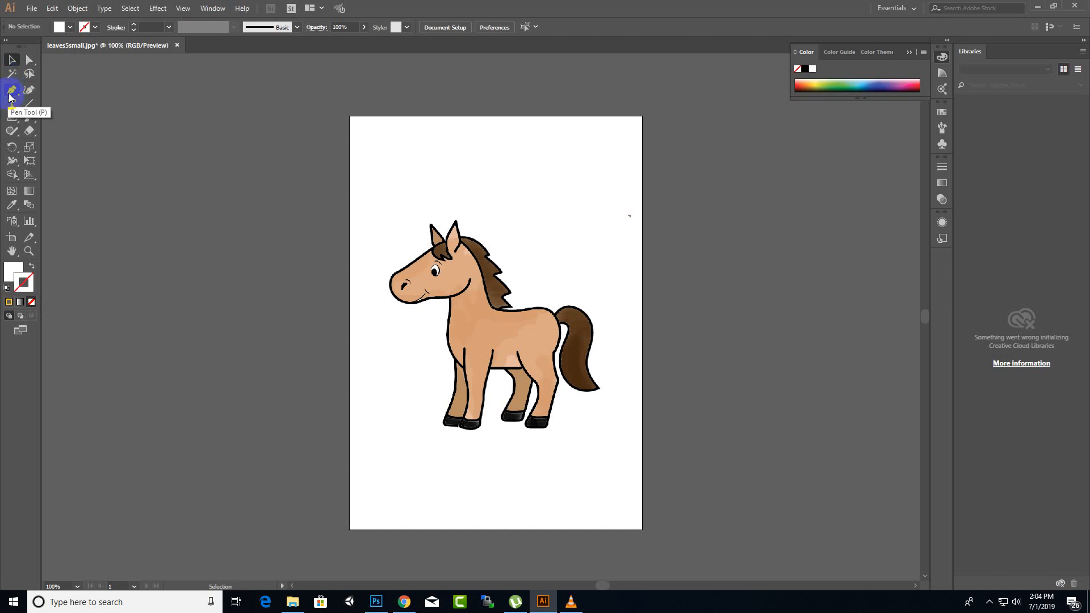
left_click(172, 184)
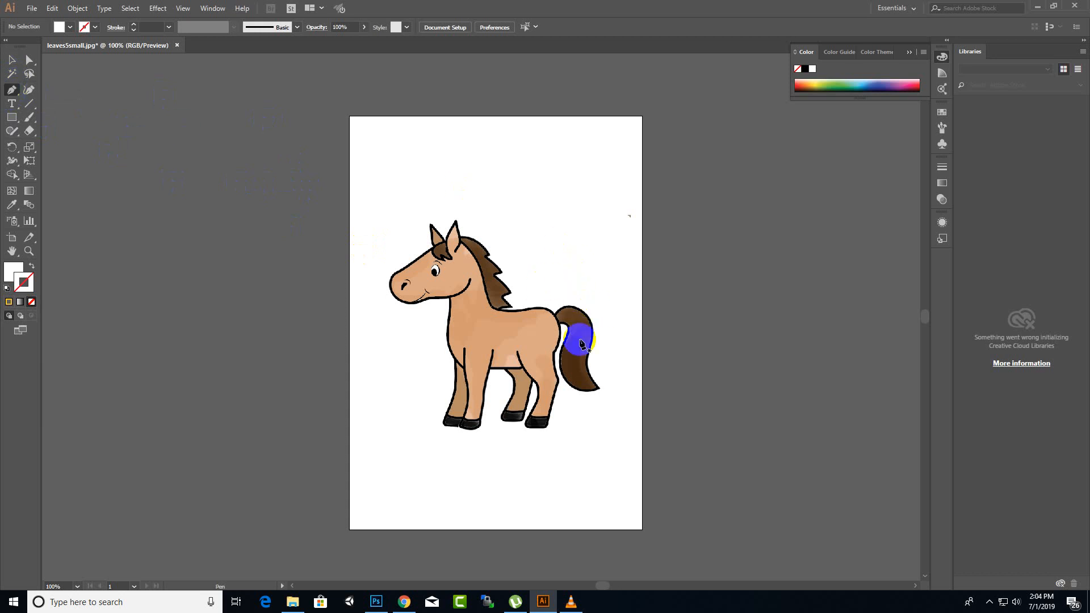
left_click(569, 324)
left_click(561, 296)
left_click(566, 329)
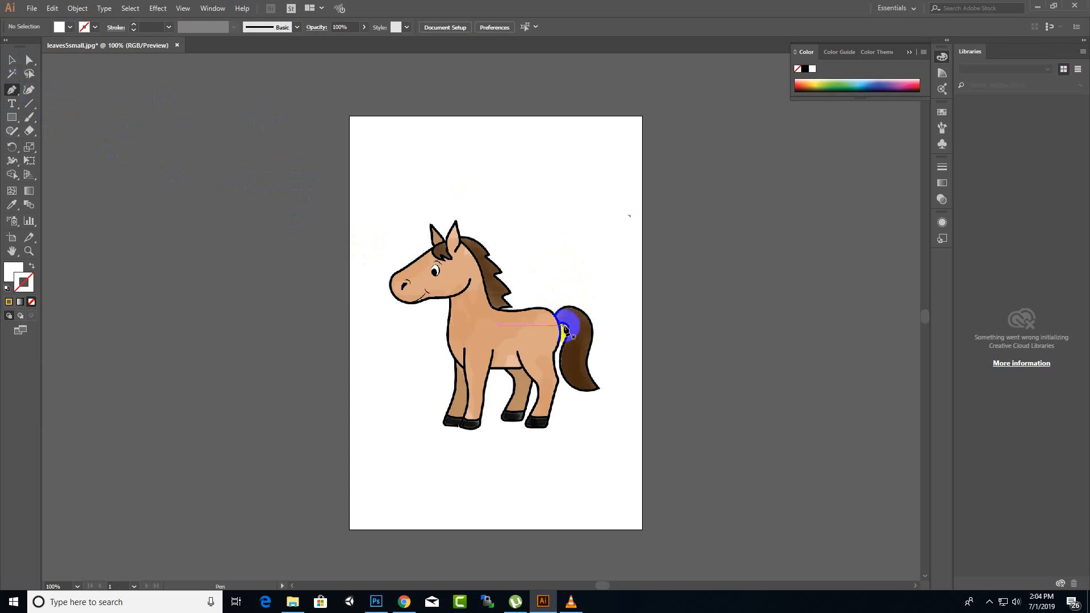
left_click(595, 394)
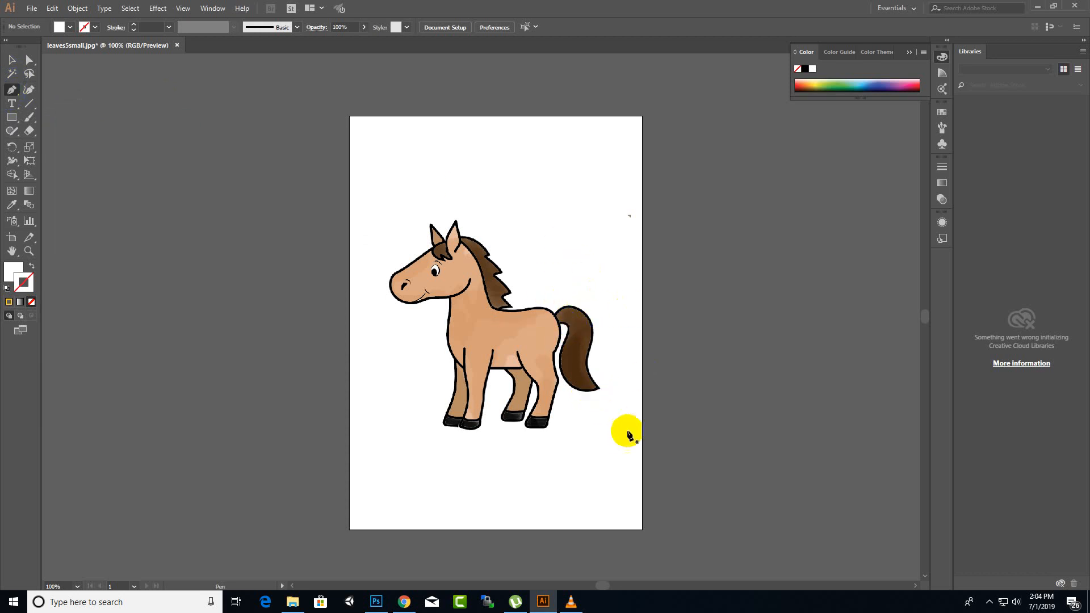
left_click(571, 360)
scroll(598, 330, "up", 1)
left_click(545, 304)
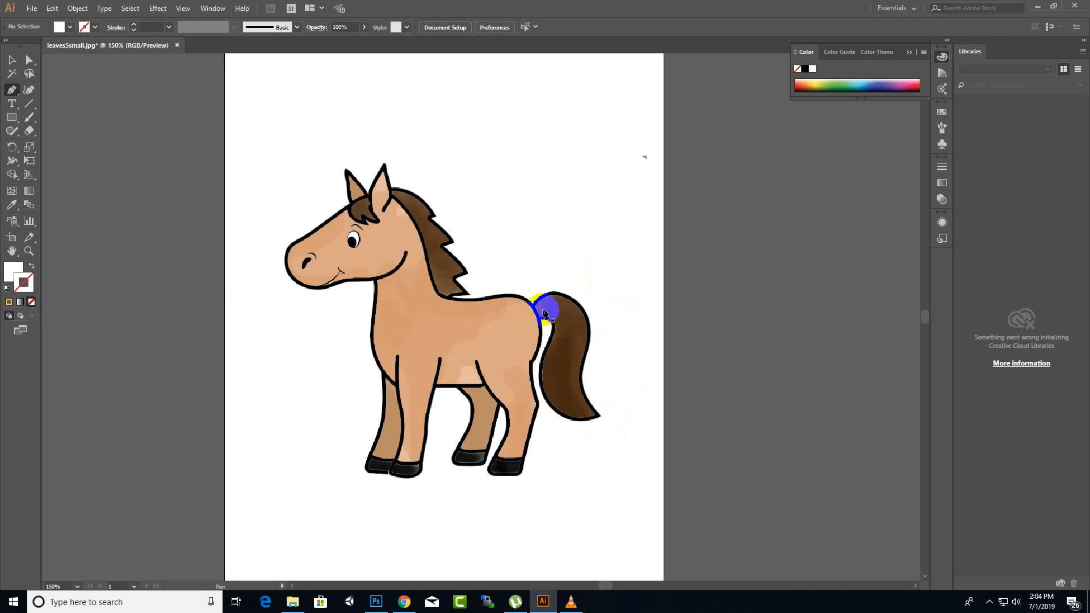
left_click(588, 375)
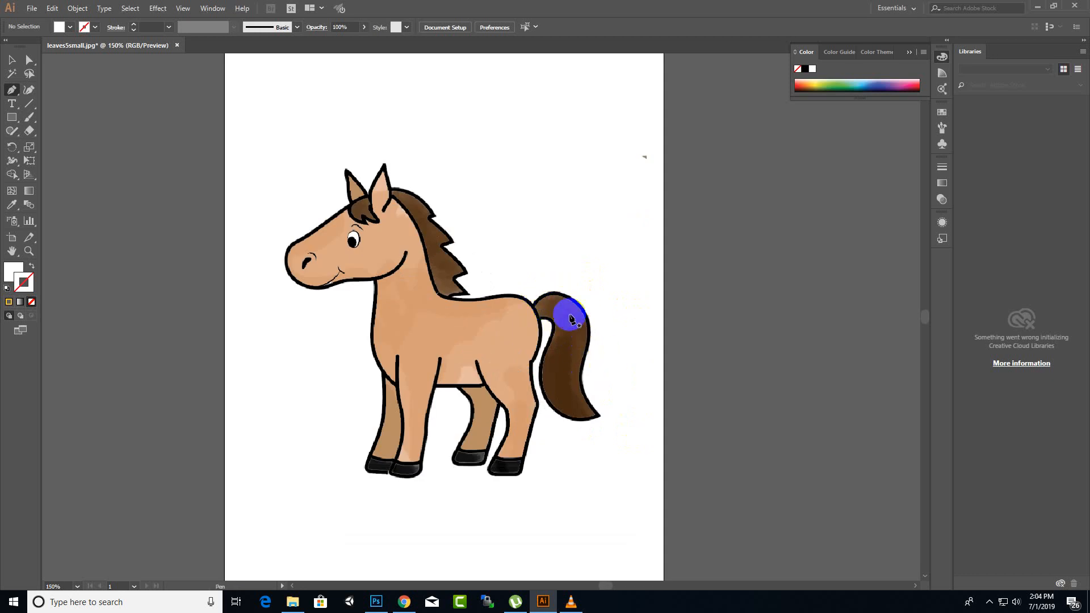
left_click(535, 309)
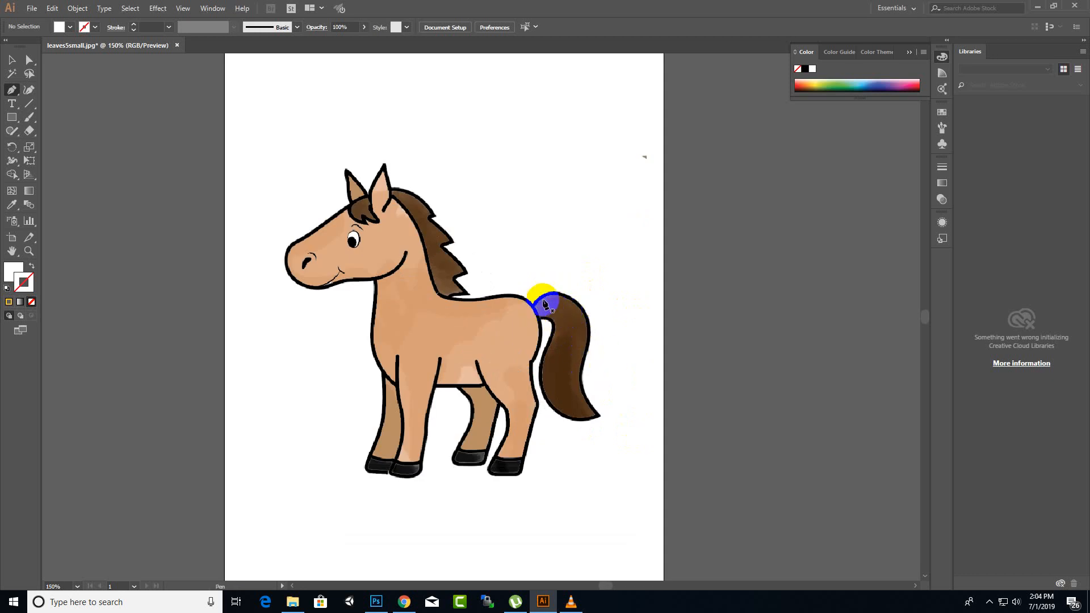
left_click(95, 27)
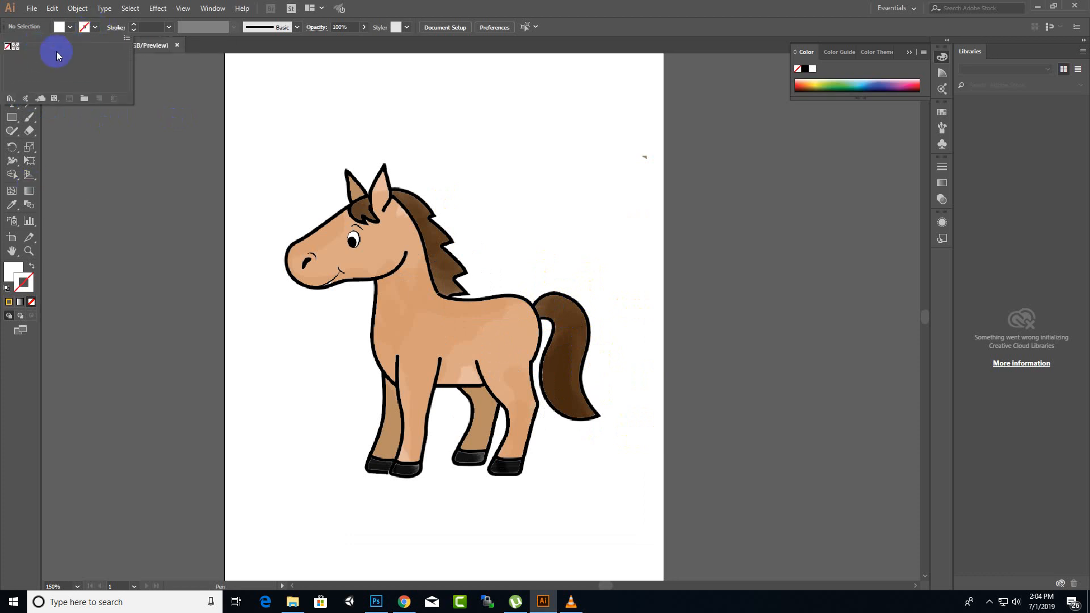
left_click(90, 50)
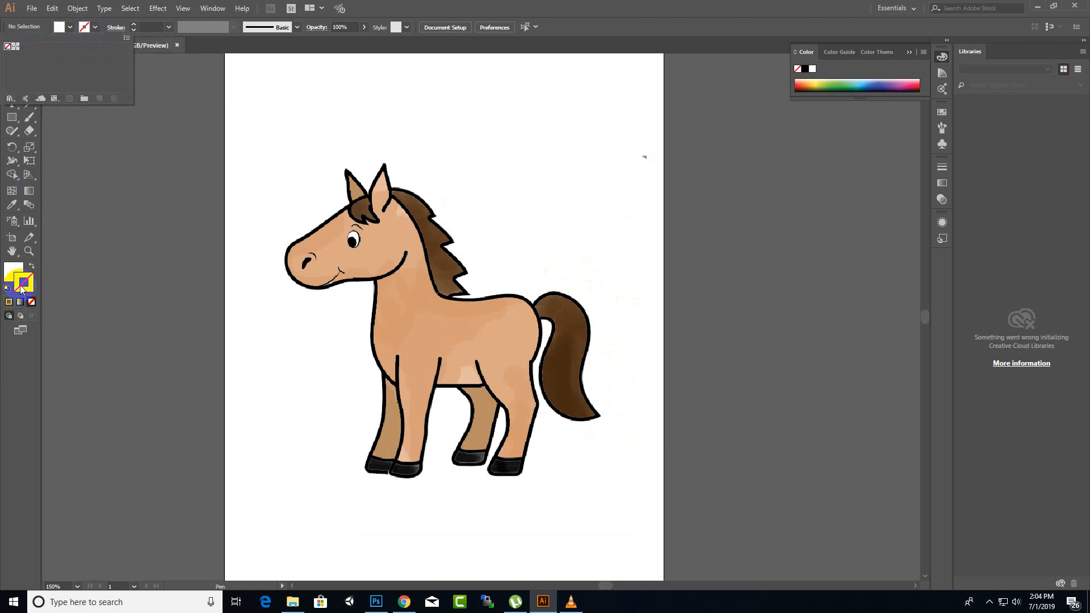
left_click(96, 27)
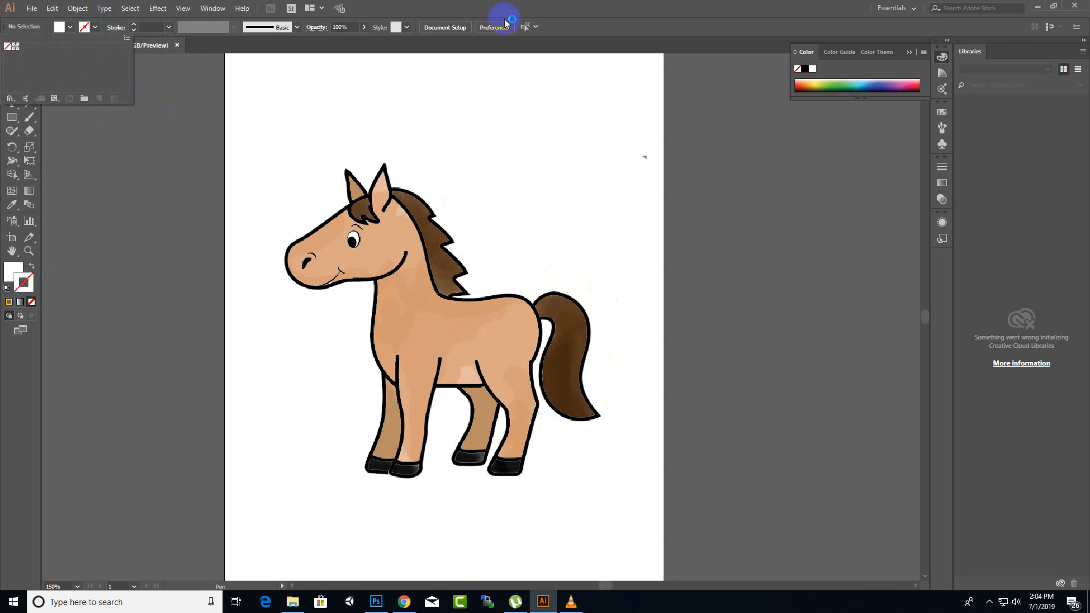
left_click(487, 31)
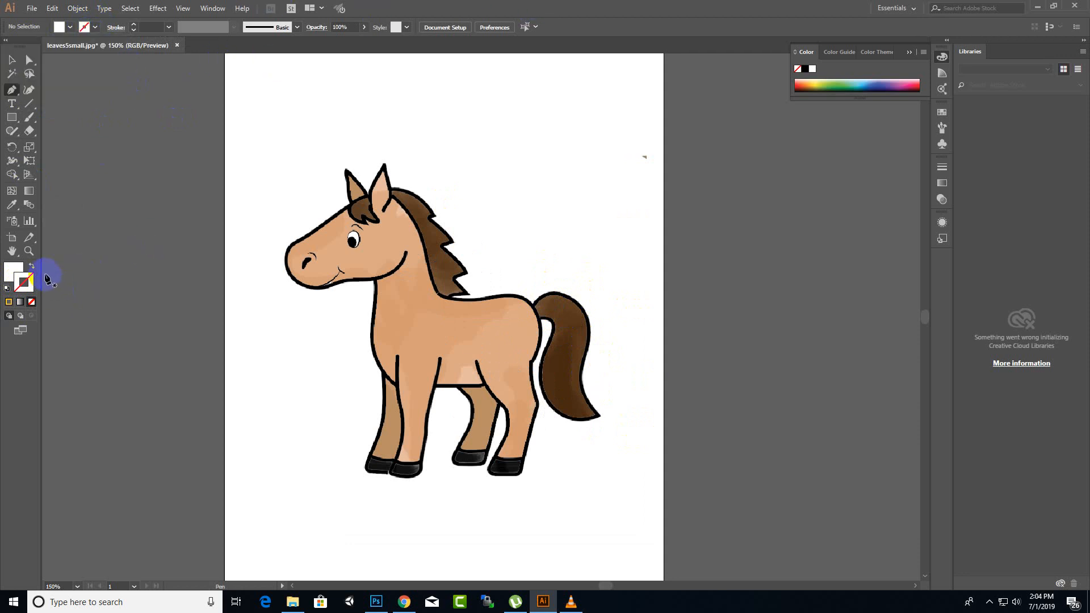
Step: Set the stroke colour to black (000000) in the Color Picker
double_click(25, 283)
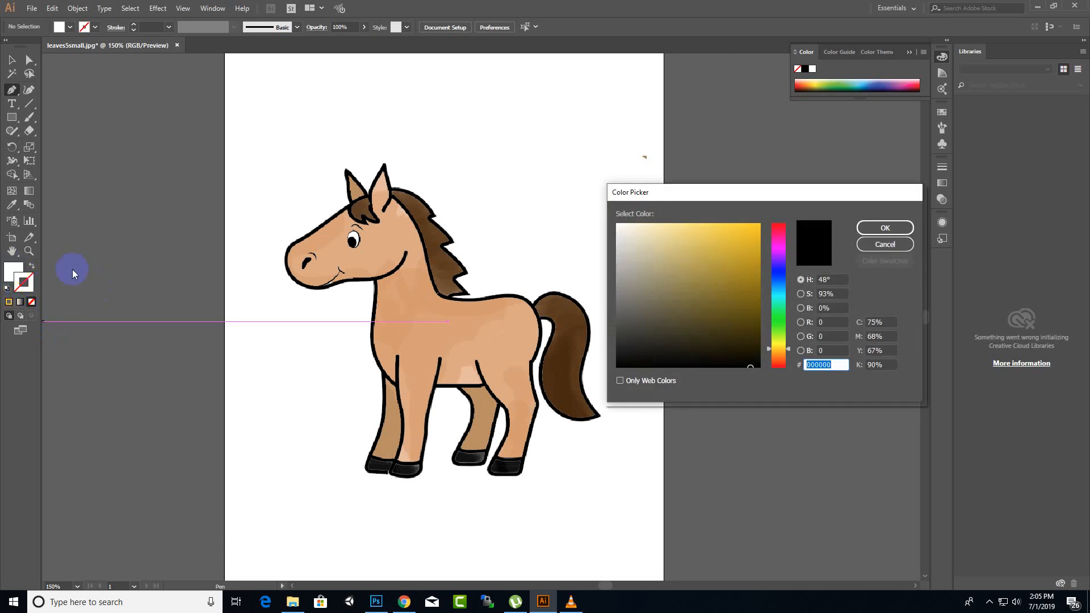
left_click_drag(681, 311, 613, 373)
left_click(885, 228)
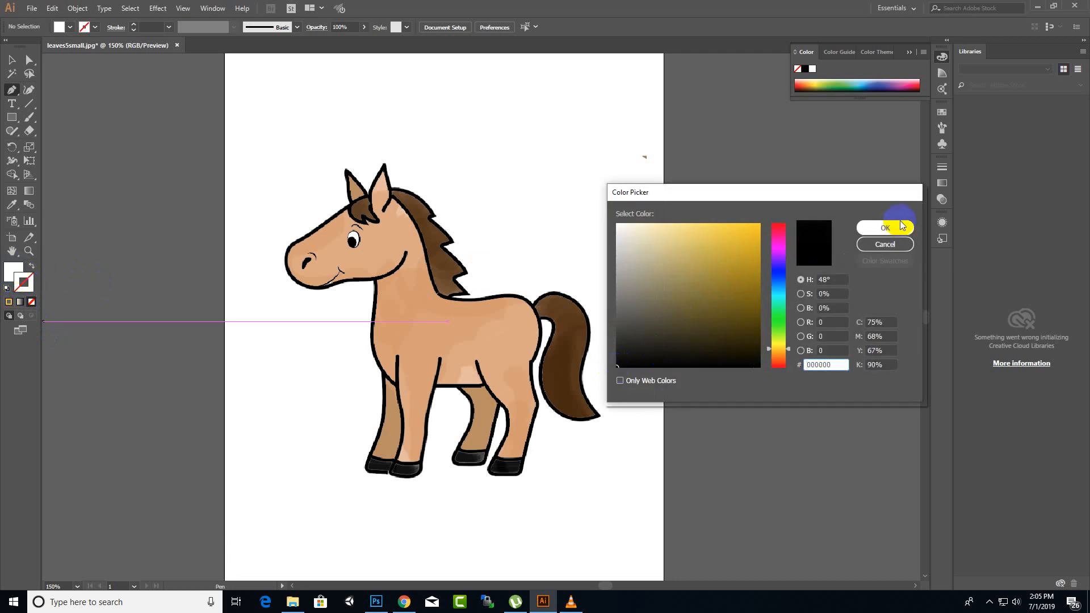
left_click(9, 271)
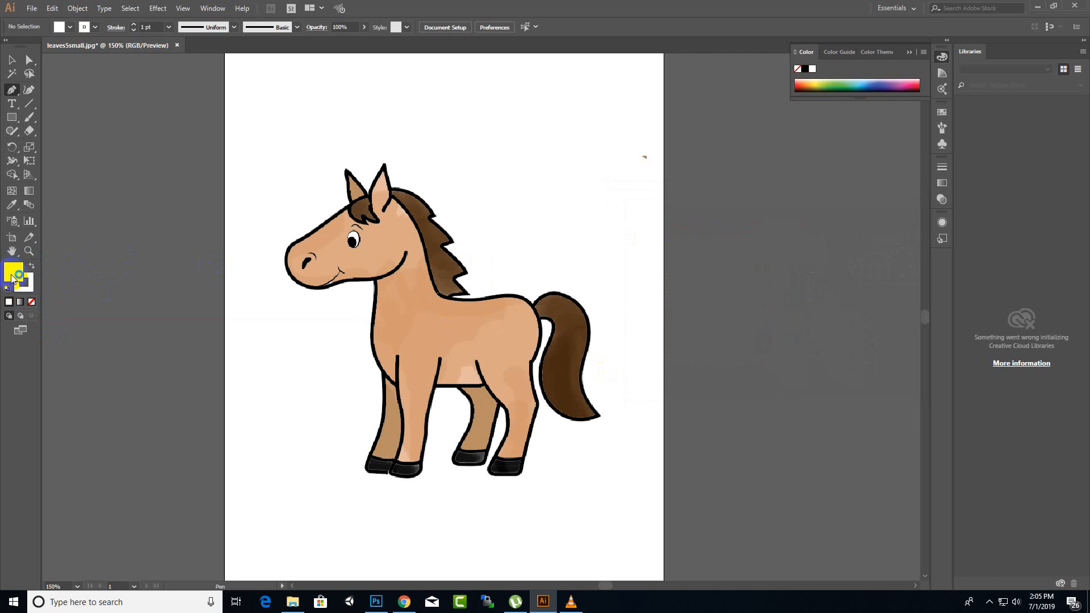
double_click(19, 277)
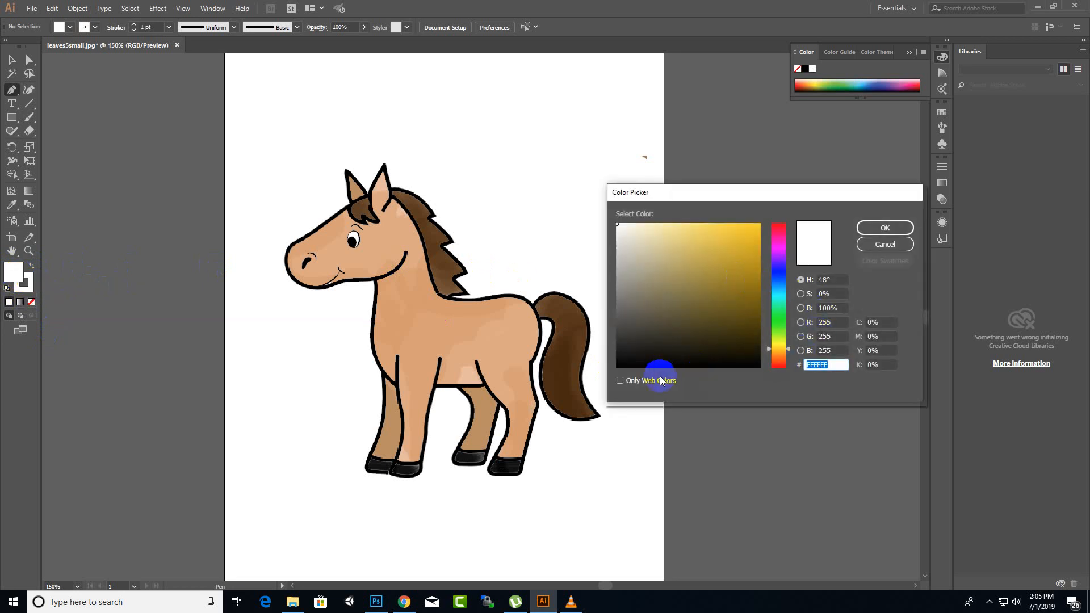
left_click(898, 244)
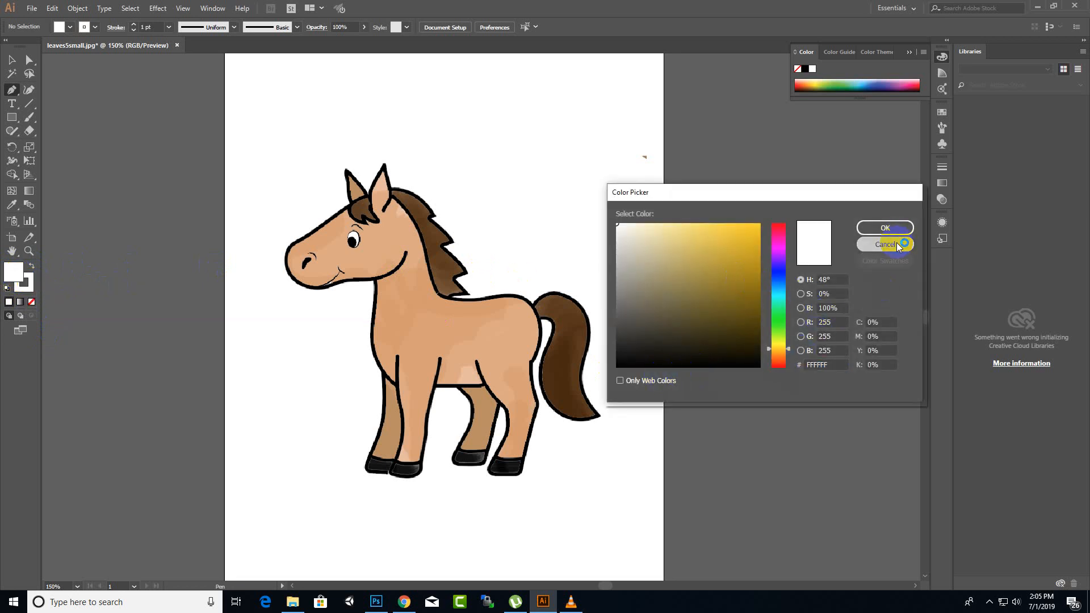
Step: Set the fill to None so the tracing paths have only an outline
left_click(67, 26)
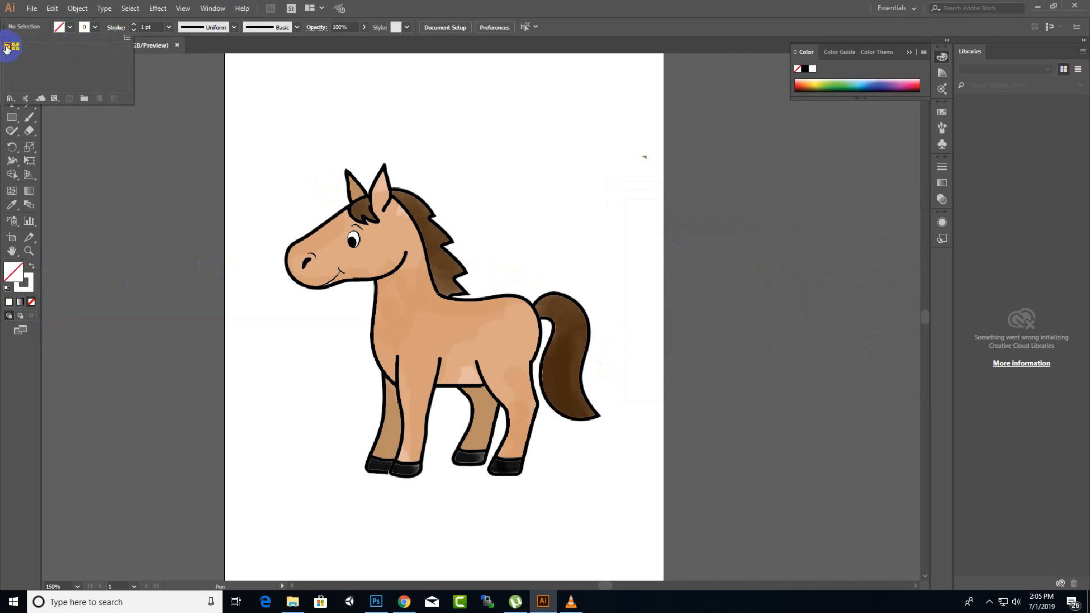
left_click(475, 7)
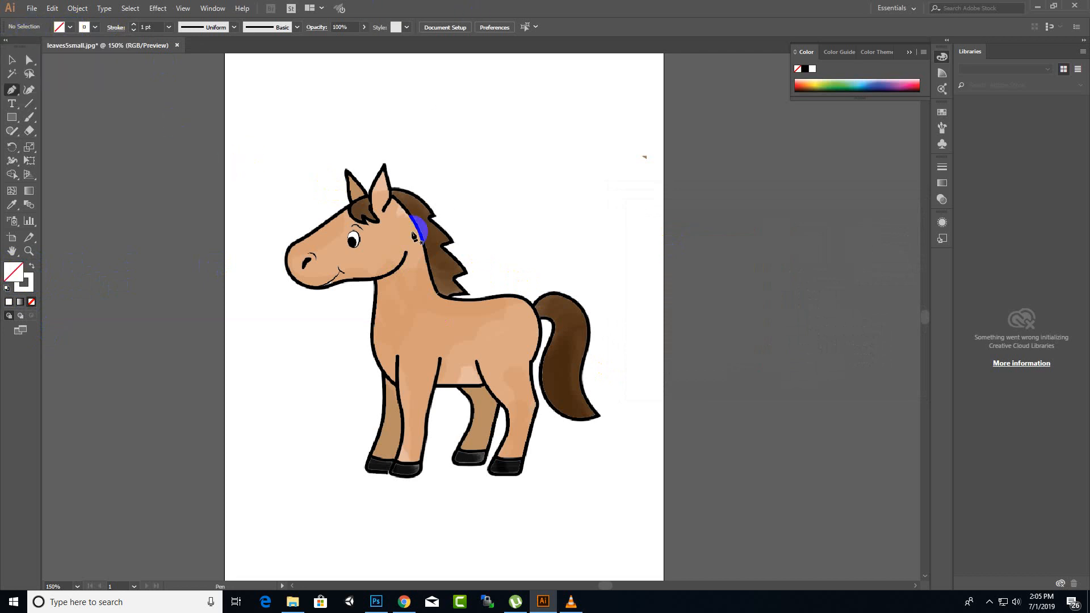
Step: Try to trace the upper outer curve of the horse's tail with the Pen tool, starting where it meets the rump
left_click(534, 309)
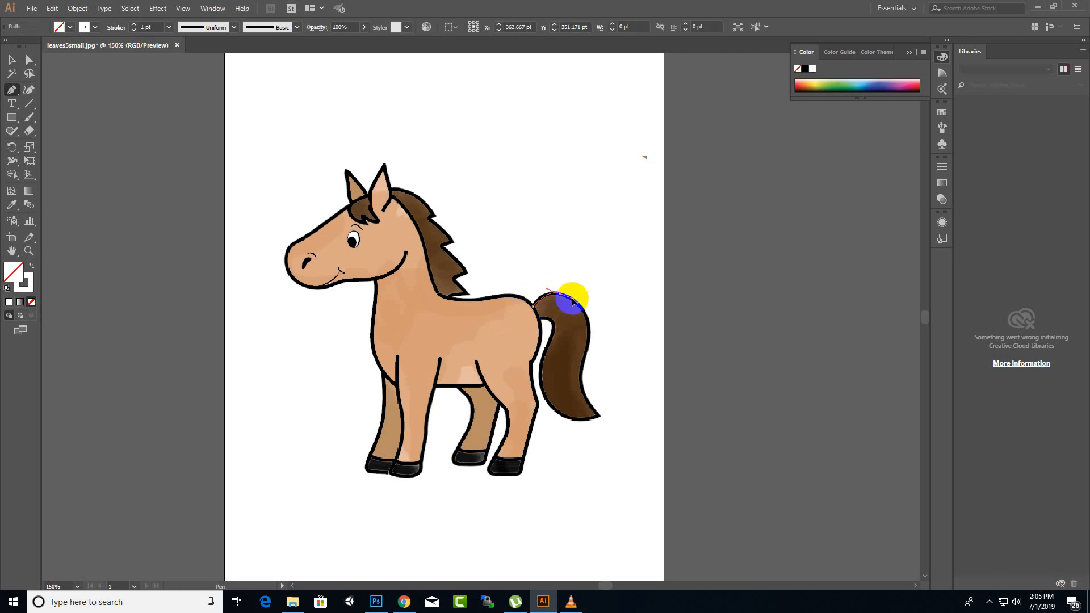
left_click_drag(562, 300, 588, 341)
scroll(587, 329, "up", 2)
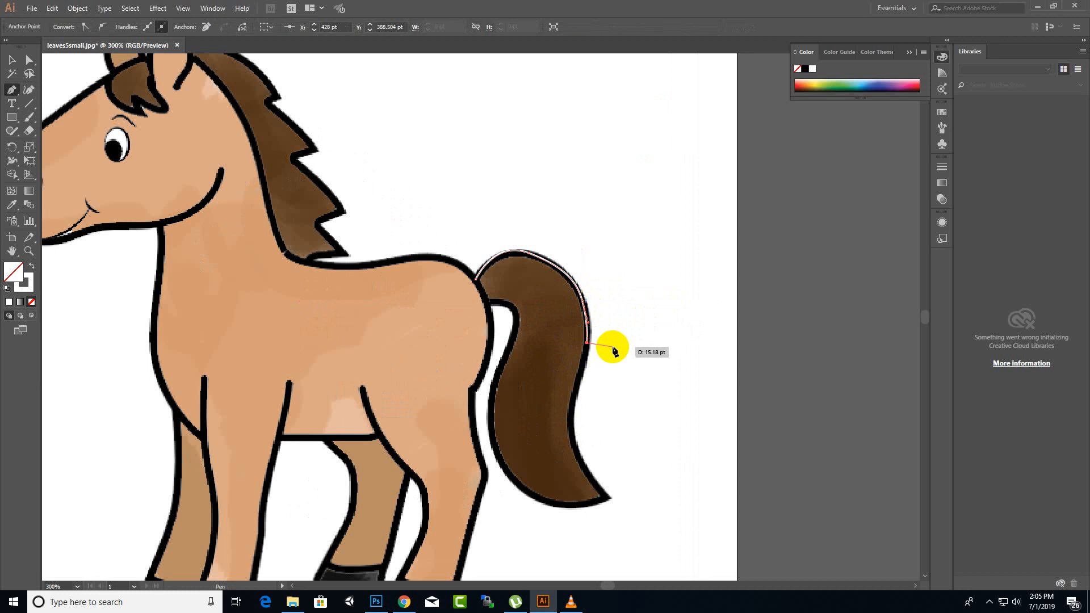
left_click(499, 267)
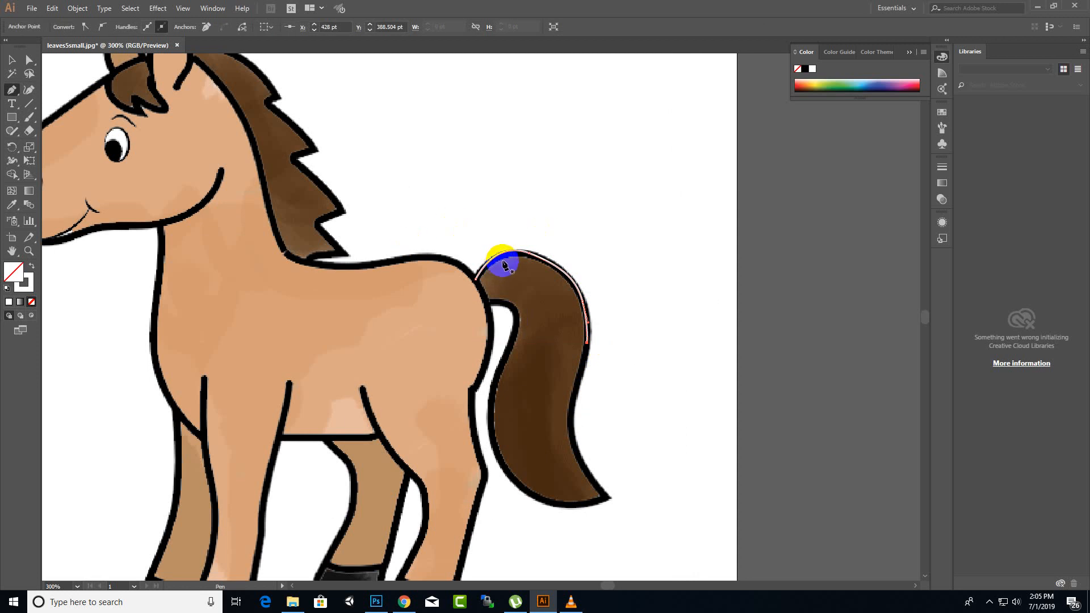
left_click_drag(505, 265, 479, 278)
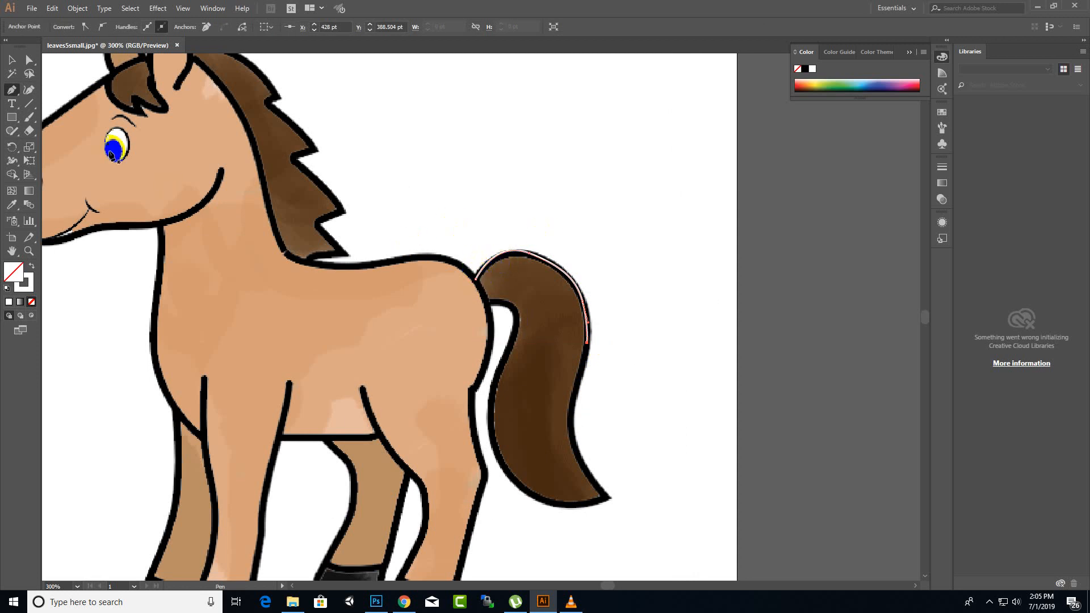
Step: Reshape the trial tail path with Direct Selection, adjusting the anchors and handles to follow the tail's upper curve
left_click(29, 60)
left_click(355, 261)
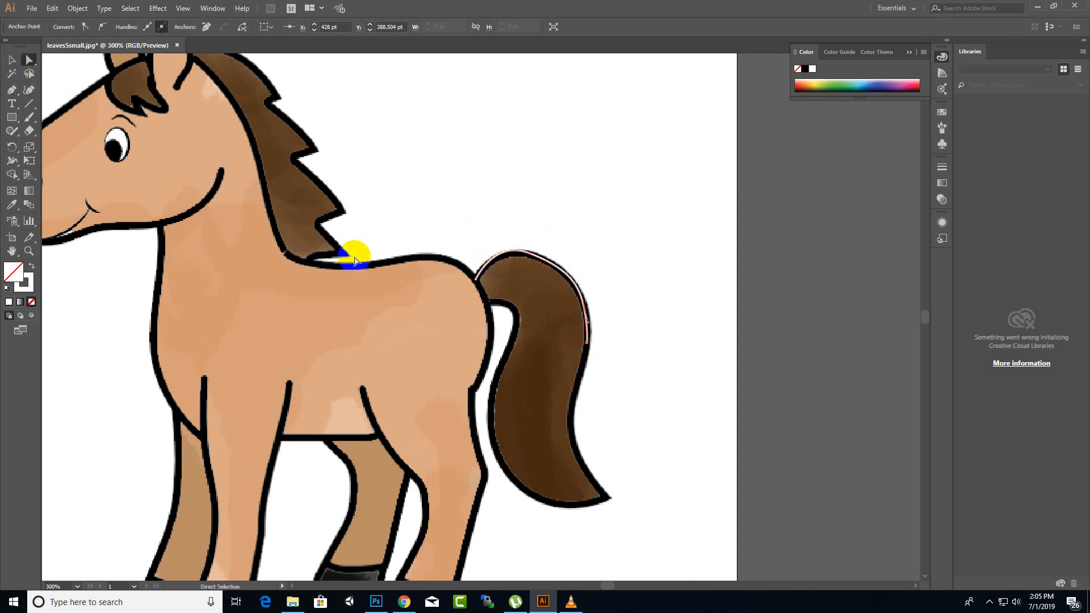
left_click(477, 280)
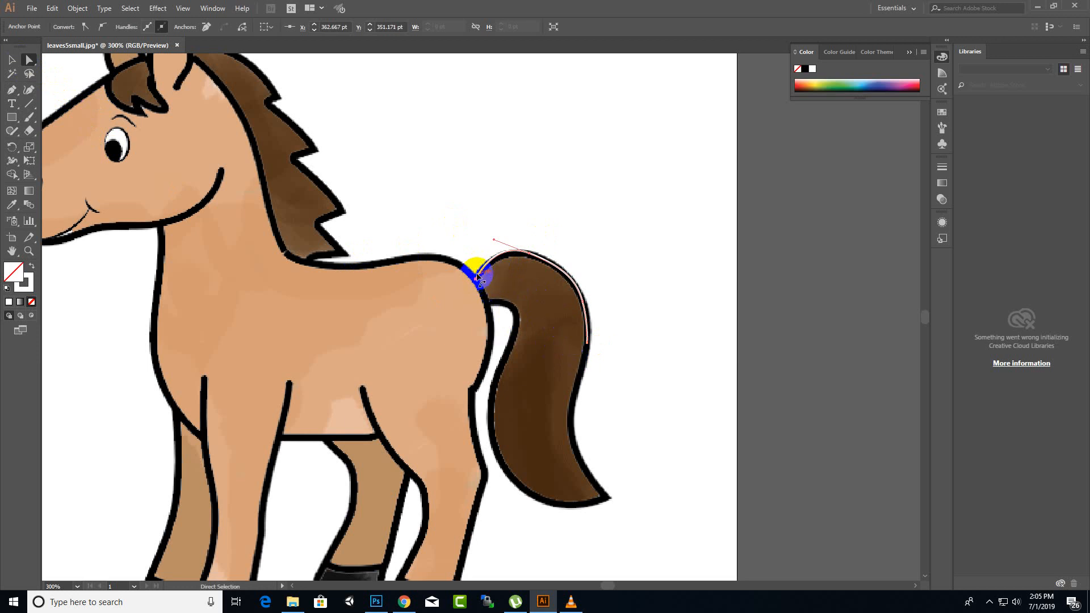
left_click(494, 241)
mouse_move(494, 241)
left_mouse_down()
mouse_move(504, 223)
mouse_move(505, 235)
left_mouse_up()
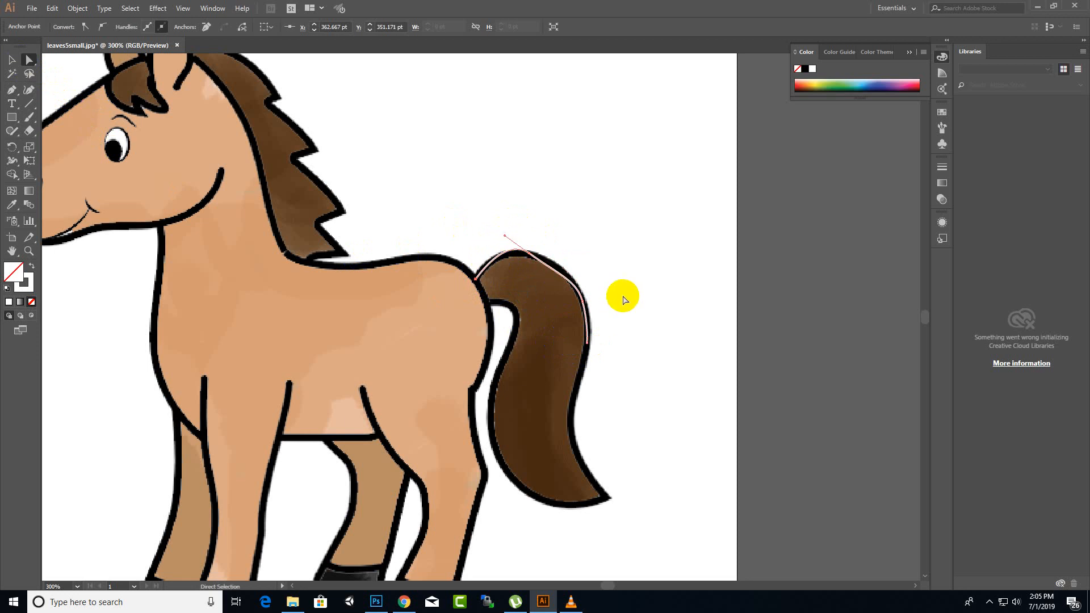
left_click(584, 307)
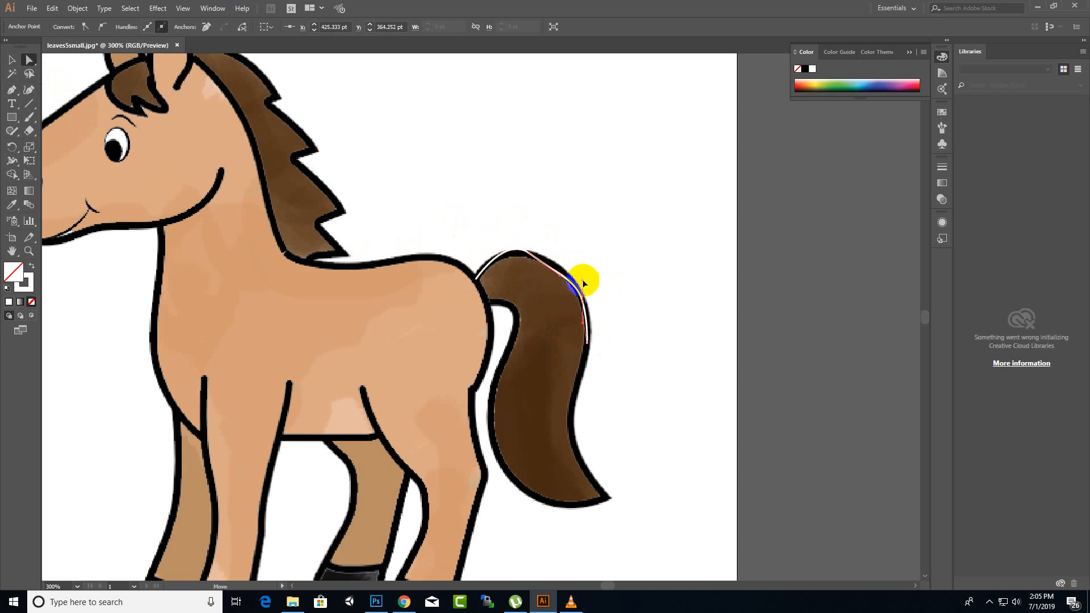
left_click_drag(576, 282, 596, 318)
left_click(588, 347)
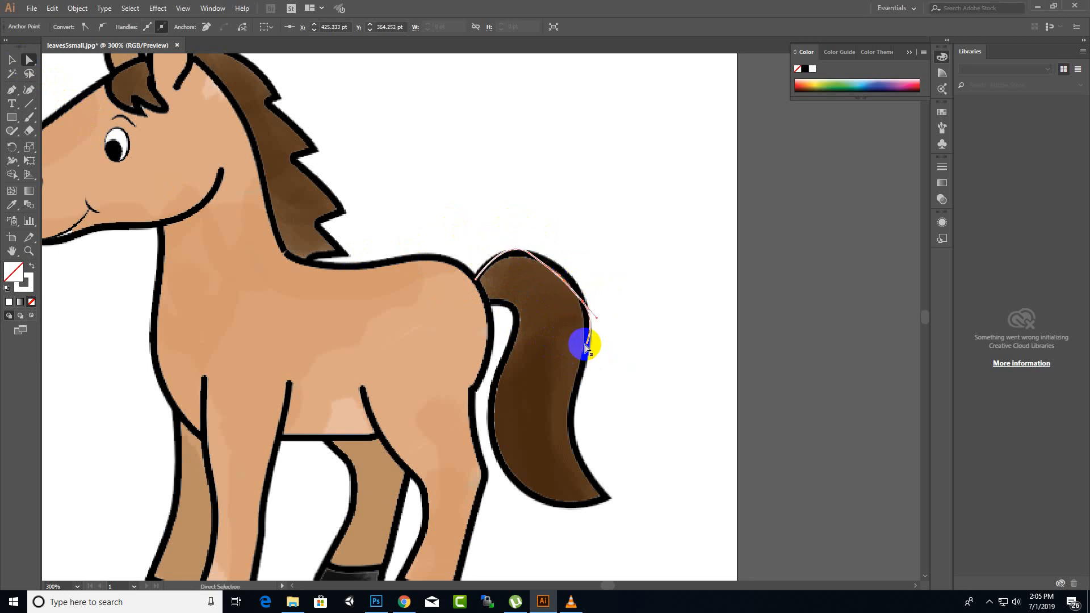
left_click(587, 343)
left_click(476, 280)
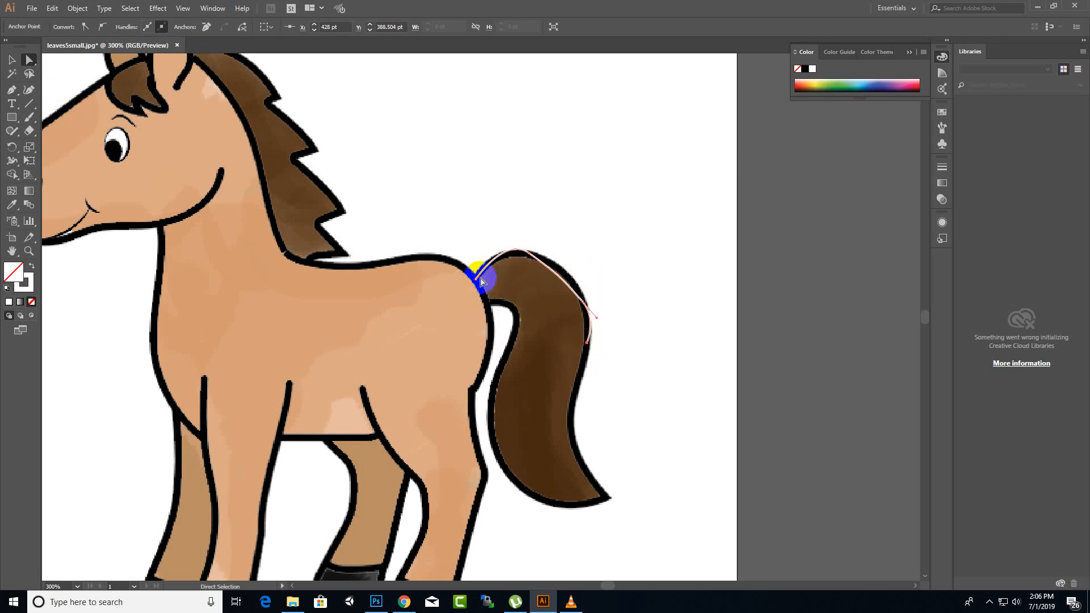
left_click(588, 346)
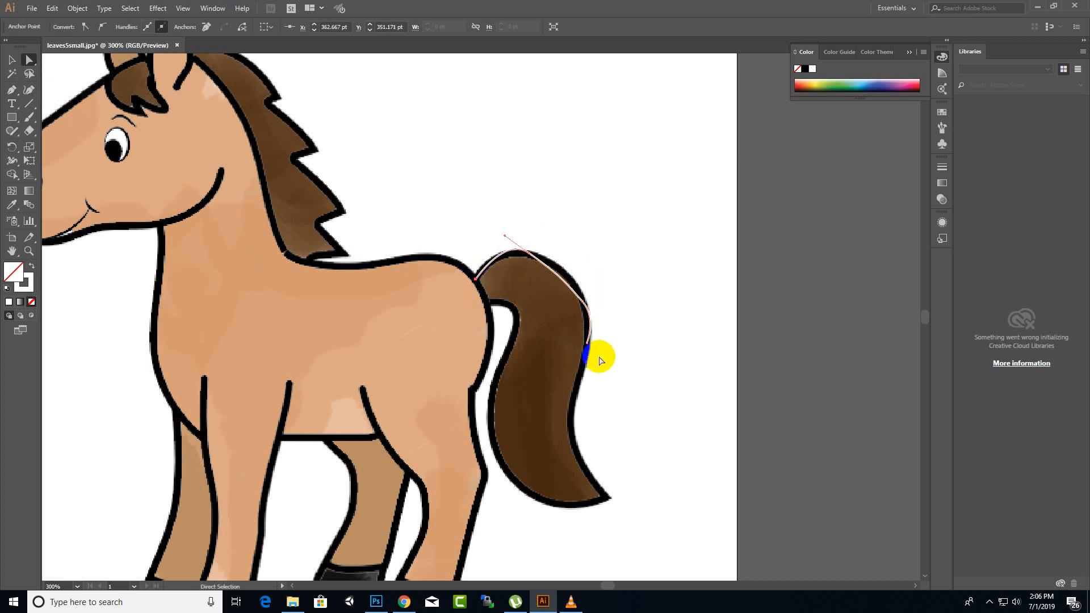
Step: Select the entire trial path along the tail's upper curve and delete it
left_click_drag(648, 230, 453, 421)
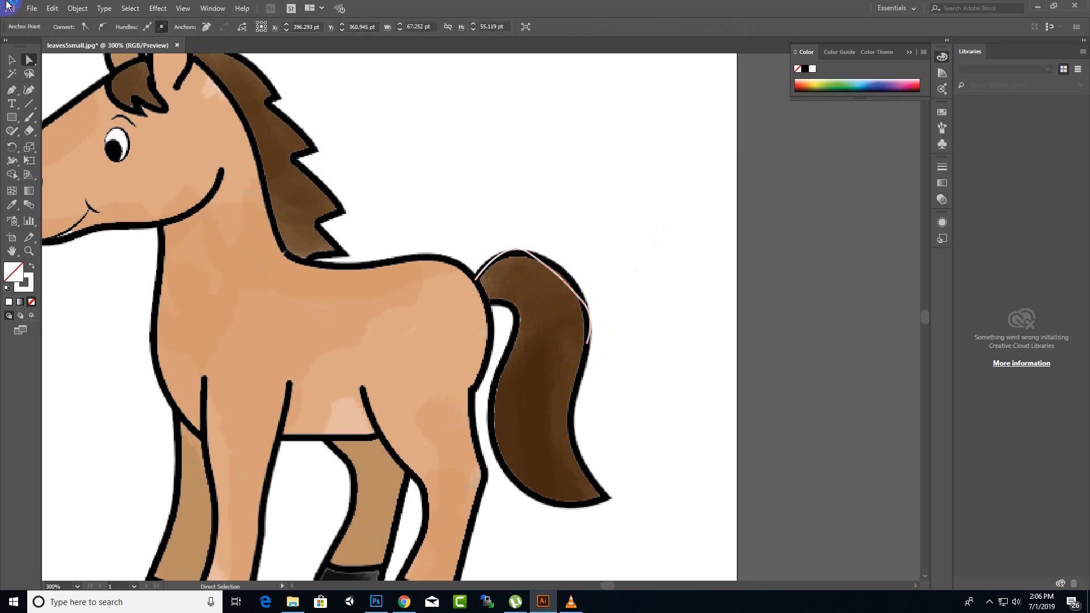
left_click(11, 59)
left_click(590, 306)
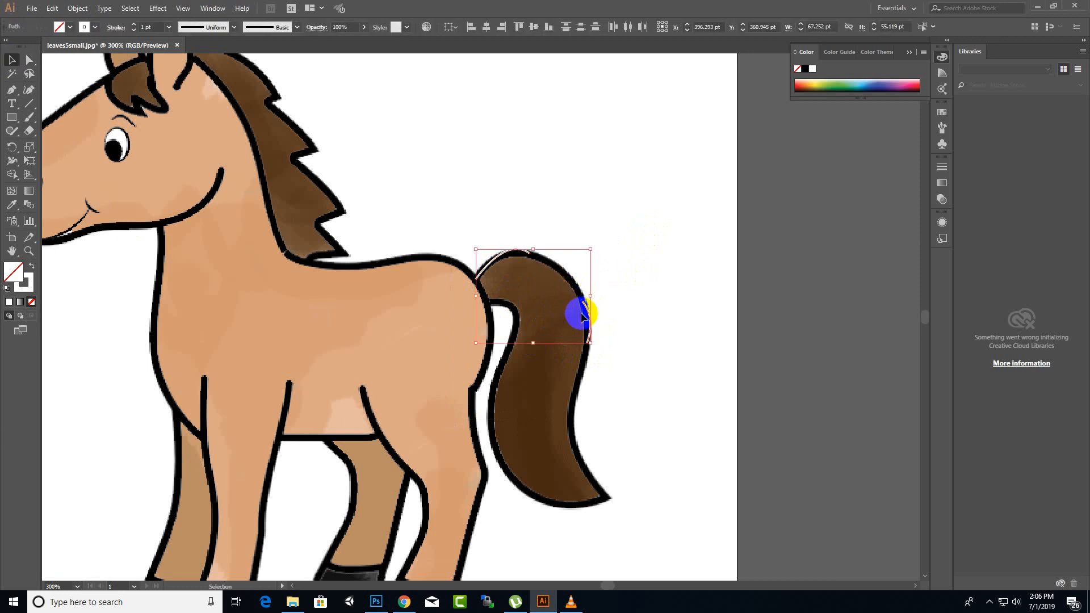
left_click(491, 402)
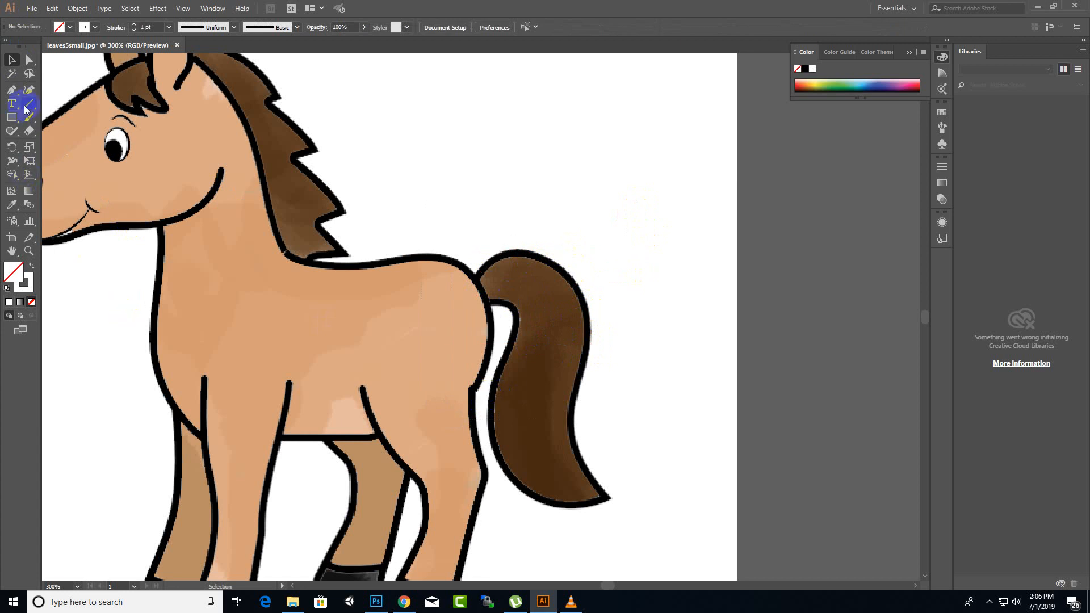
Step: Trace the tail's outer edge with curved Pen segments from the top of the rump down to the tail tip
left_click(12, 89)
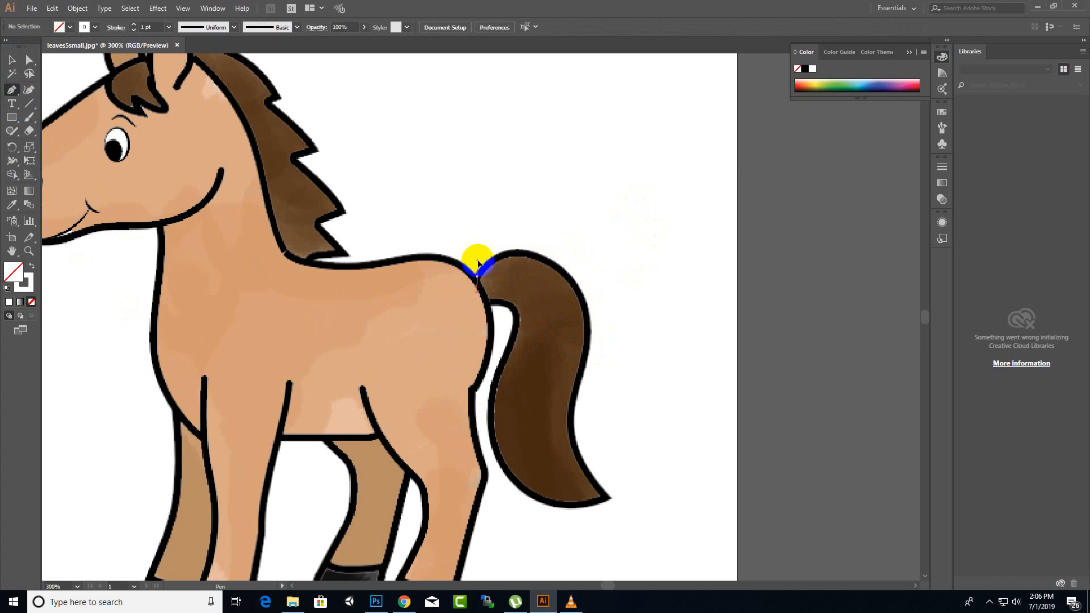
left_click_drag(479, 251, 483, 255)
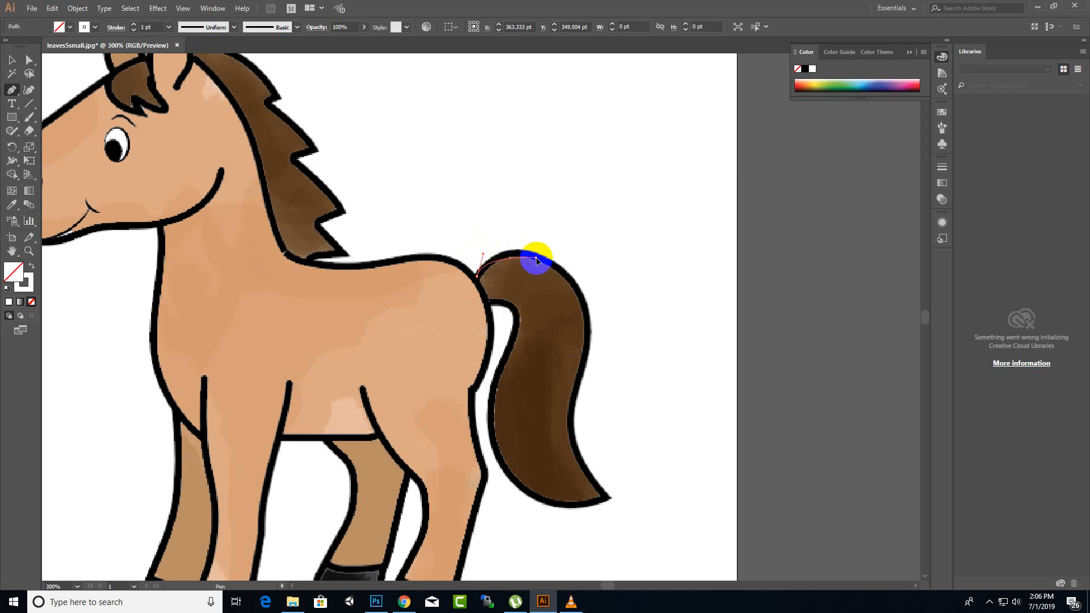
left_click_drag(536, 260, 549, 266)
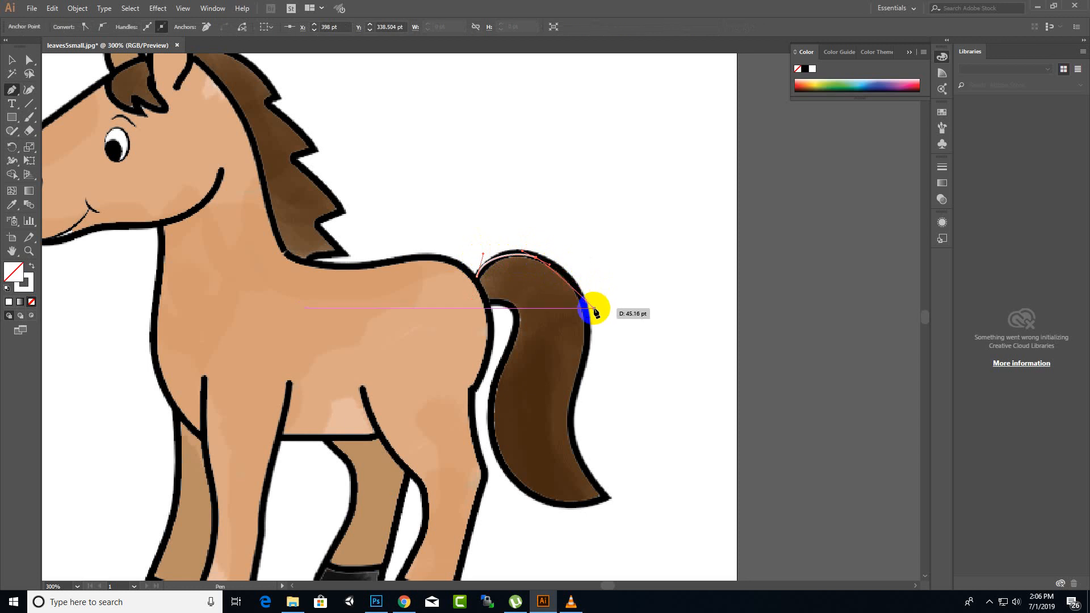
left_click_drag(585, 310, 587, 344)
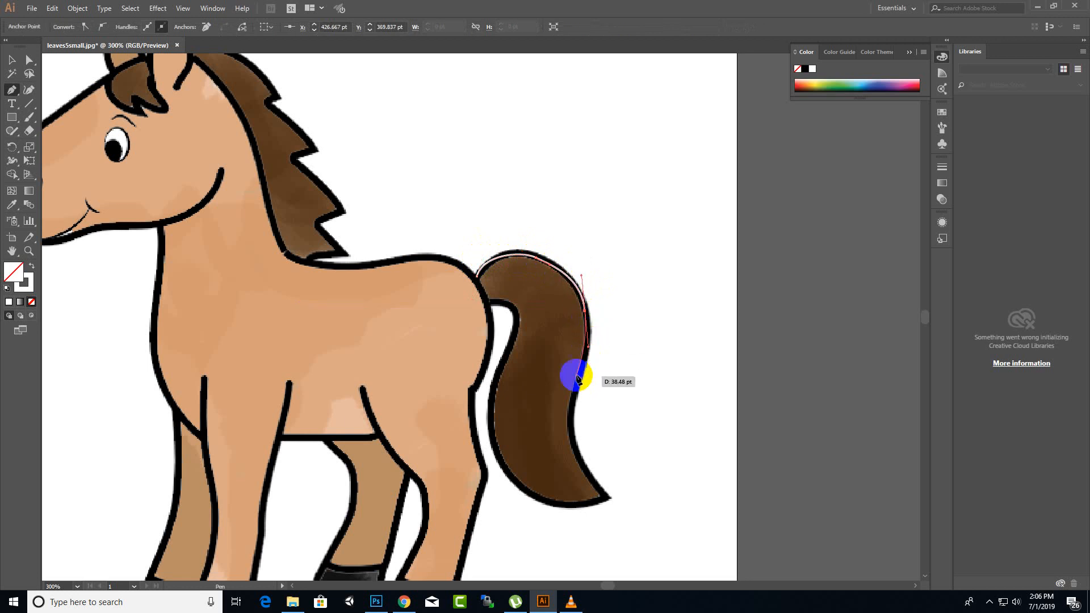
left_click_drag(576, 388, 574, 401)
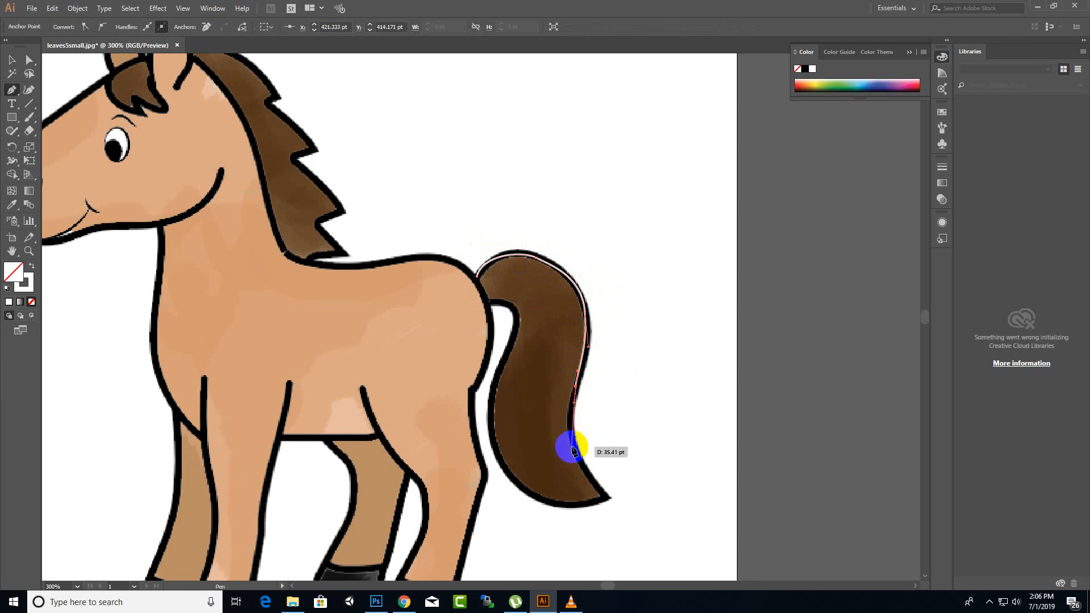
left_click_drag(575, 453, 586, 472)
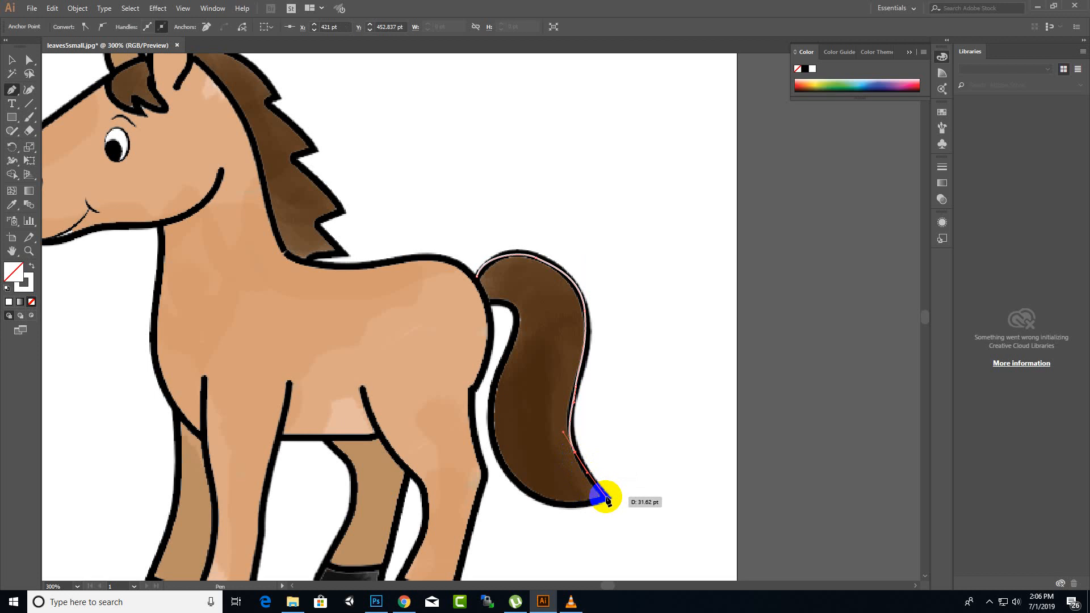
left_click(605, 498)
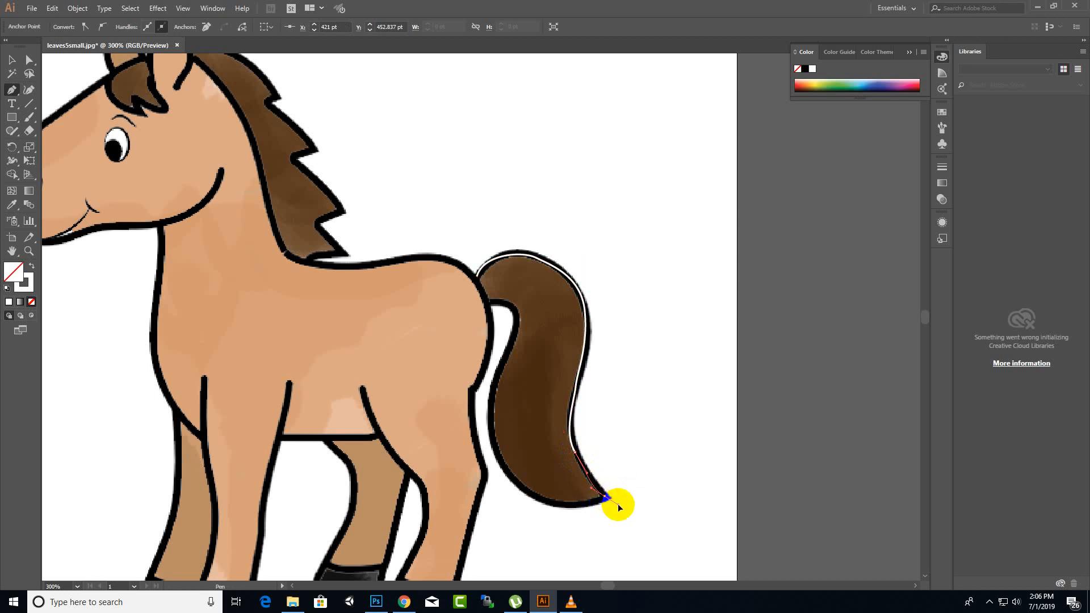
Step: Continue the Pen path from a corner at the tail tip around the lower curve and up the inner edge toward the rump
mouse_move(591, 502)
left_mouse_down()
mouse_move(558, 505)
mouse_move(614, 507)
mouse_move(565, 507)
mouse_move(567, 515)
mouse_move(602, 500)
mouse_move(528, 496)
mouse_move(619, 505)
mouse_move(530, 506)
mouse_move(513, 482)
mouse_move(543, 506)
mouse_move(605, 500)
left_mouse_up()
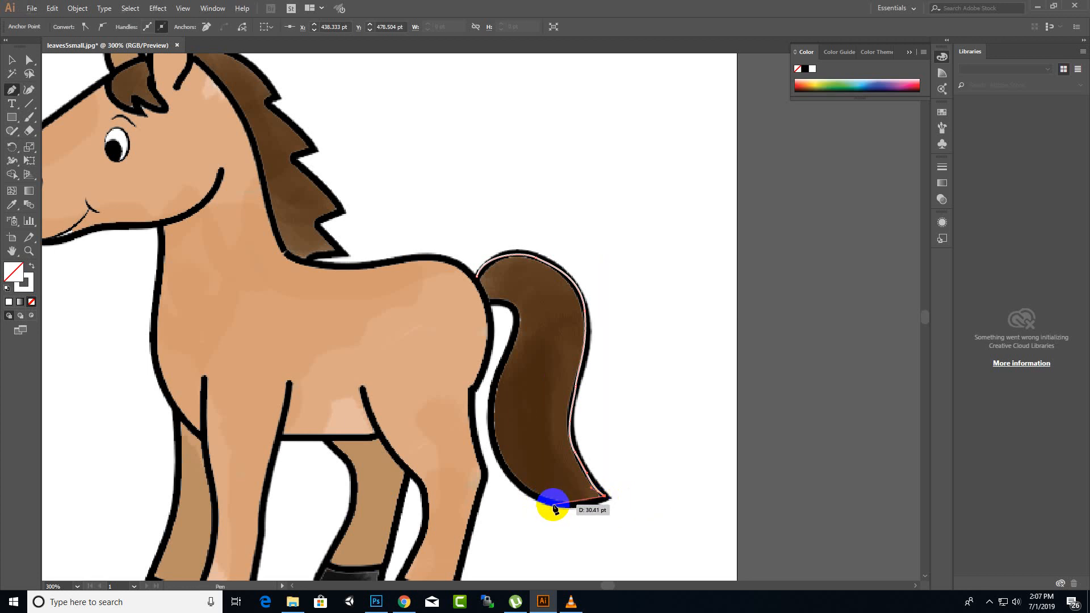
left_click_drag(554, 505, 513, 483)
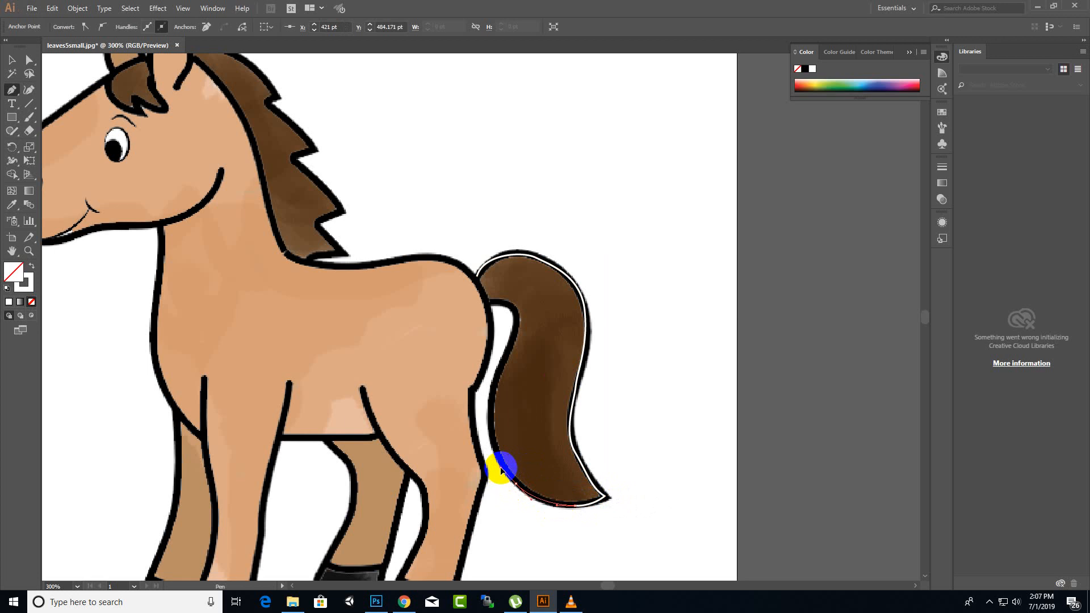
left_click_drag(501, 469, 486, 307)
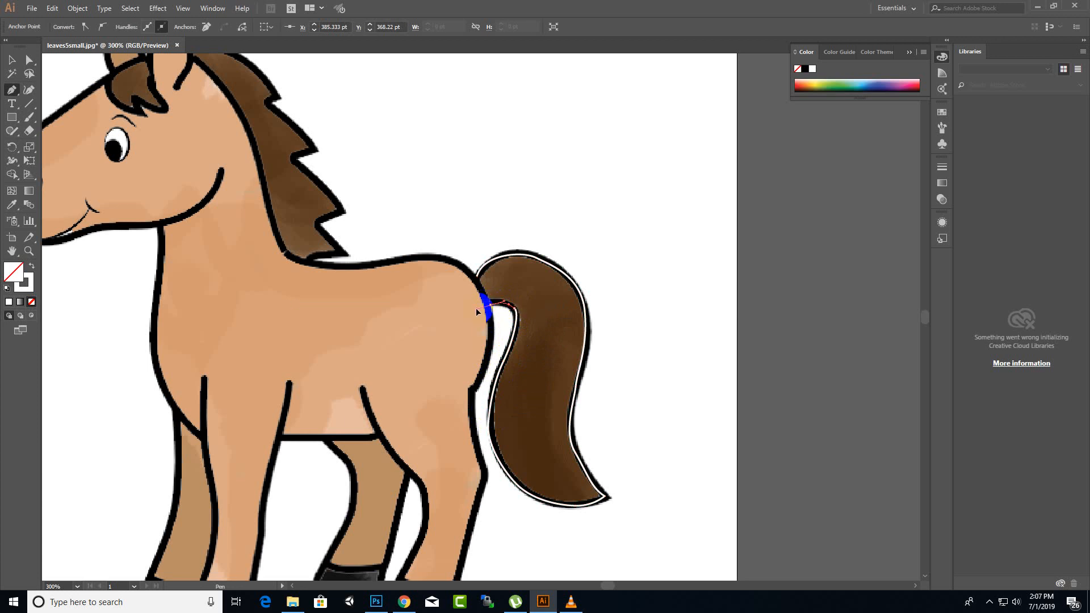
Step: Try to end the tail's inner edge at the rump and close the path with a straight segment to its starting anchor
left_click(489, 307)
left_click_drag(480, 315, 502, 299)
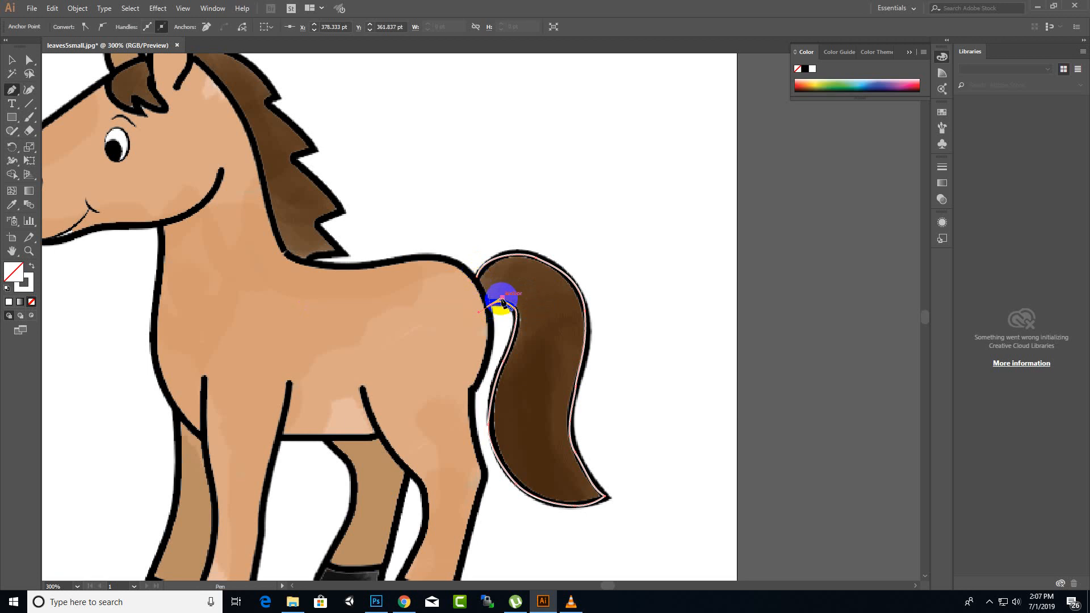
left_click_drag(502, 299, 493, 306)
scroll(495, 300, "up", 5)
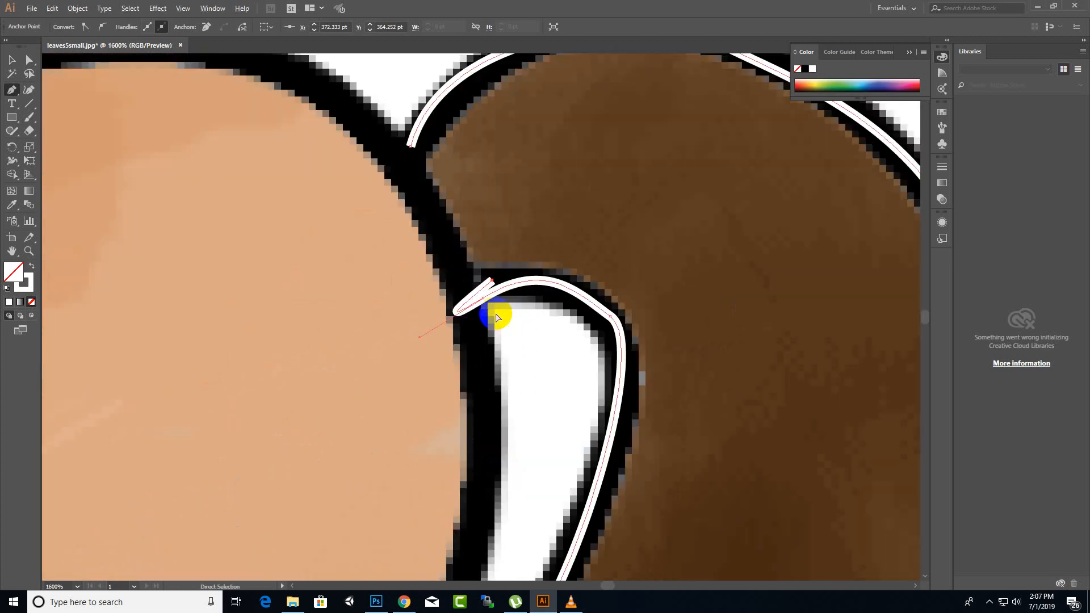
mouse_move(496, 317)
left_mouse_down()
mouse_move(487, 291)
mouse_move(549, 261)
mouse_move(488, 298)
mouse_move(408, 147)
left_mouse_up()
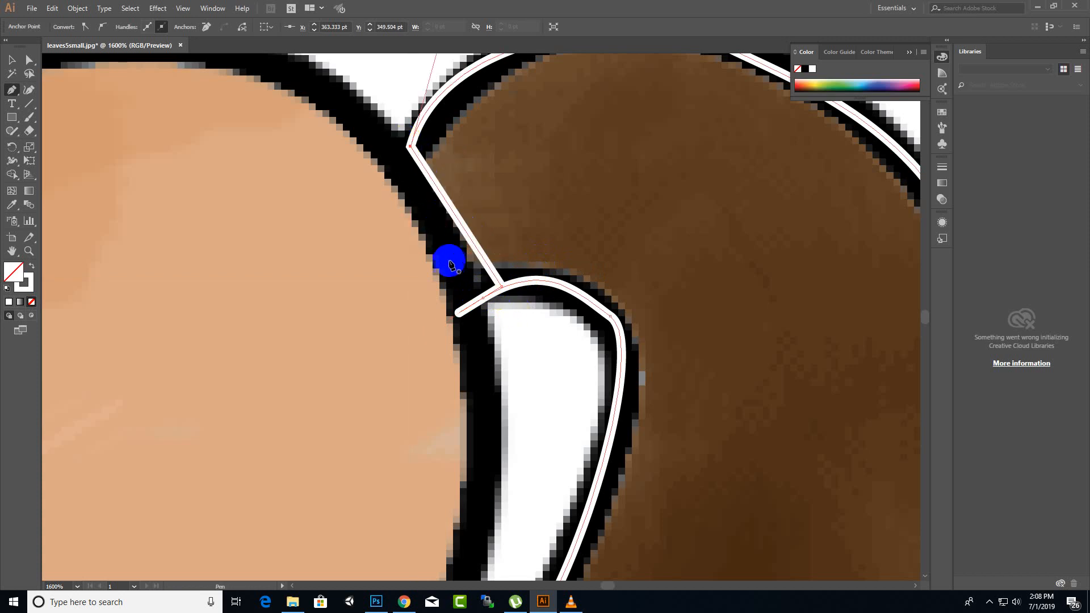
scroll(586, 227, "down", 4)
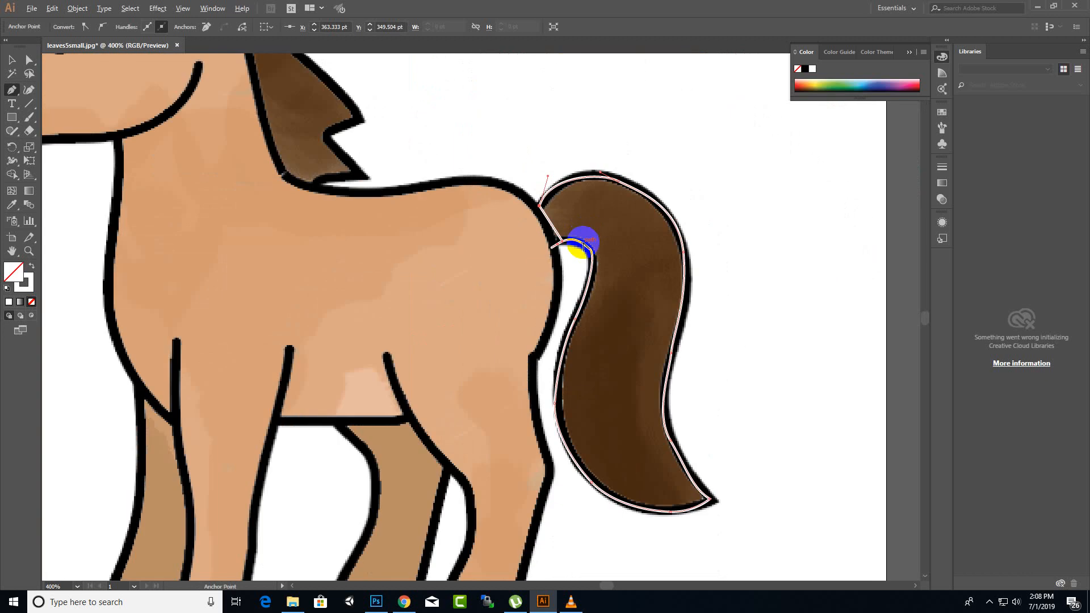
Step: Place the last anchor where the tail's inner edge meets the rump, close the path at its starting anchor, and activate the Selection tool
left_click_drag(554, 230, 568, 255)
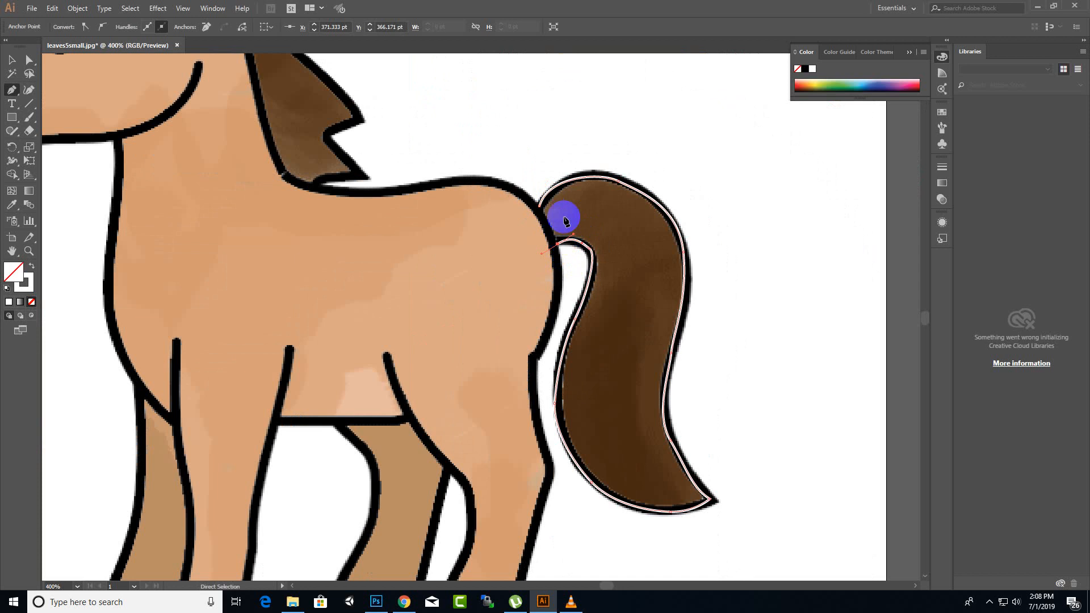
scroll(560, 250, "up", 2)
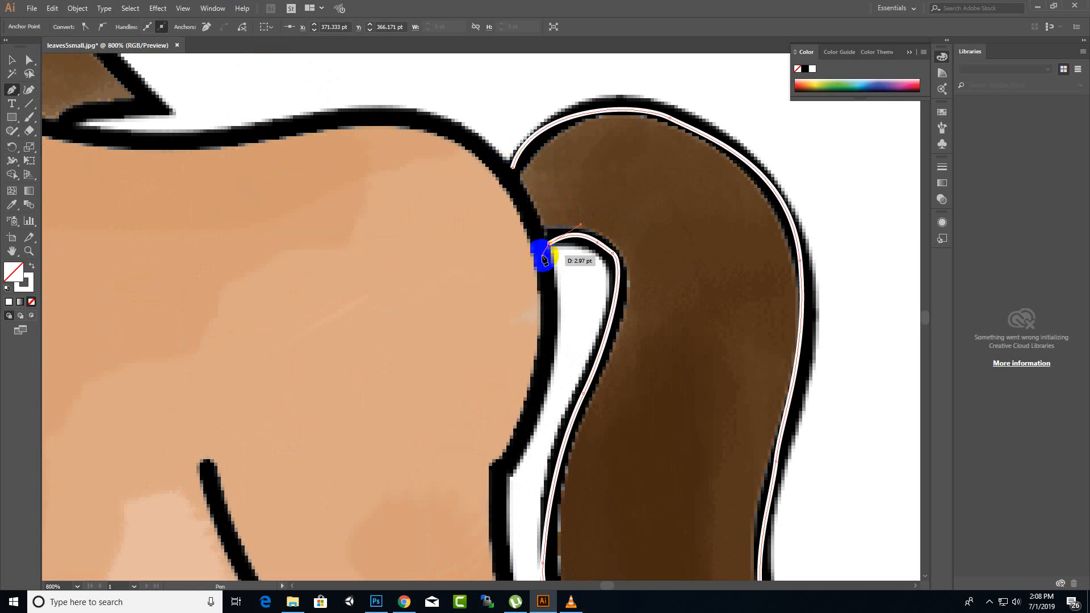
left_click(511, 170)
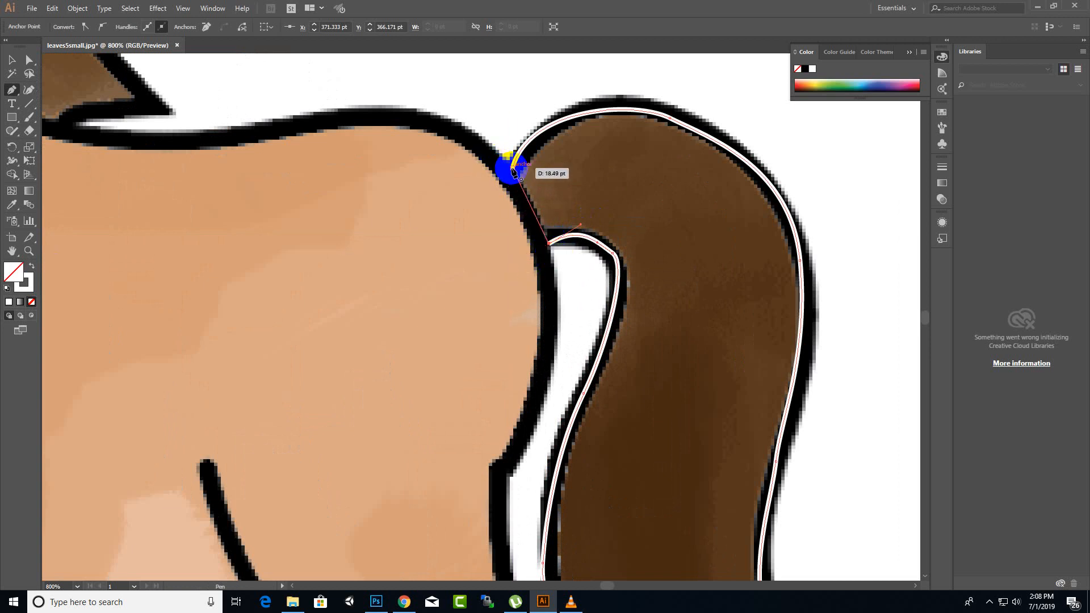
scroll(636, 204, "down", 4)
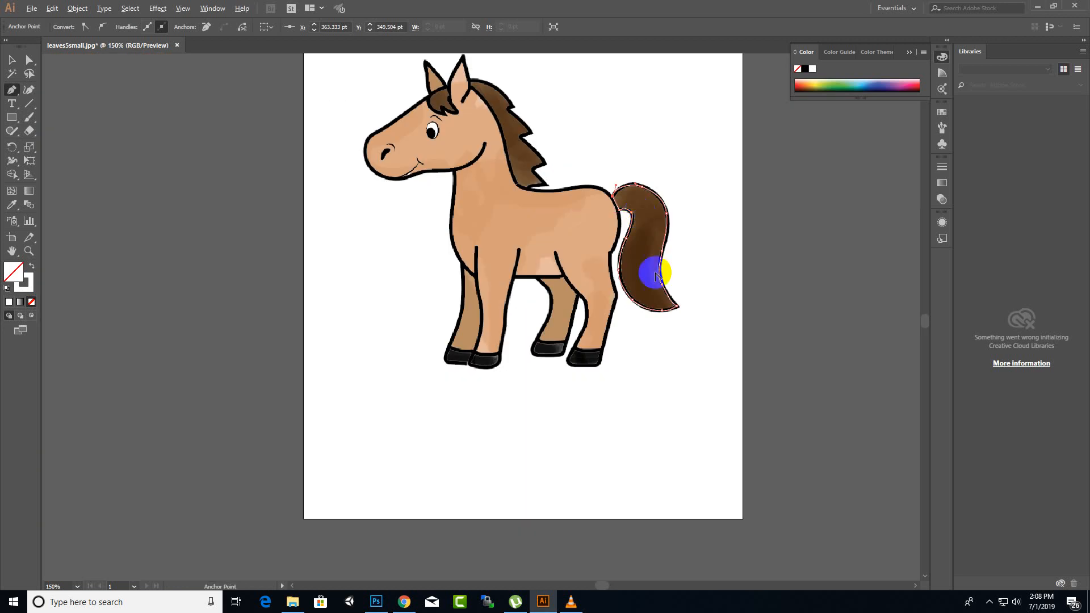
left_click(22, 59)
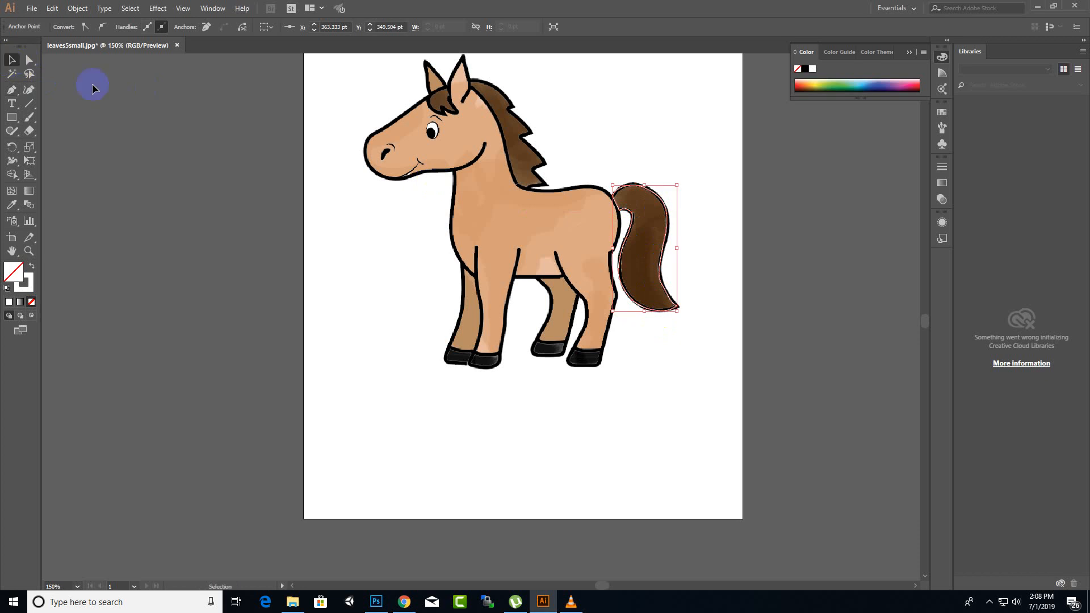
Step: Try moving the finished tail outline beside the horse and undo the move
left_click(663, 229)
left_click(660, 199)
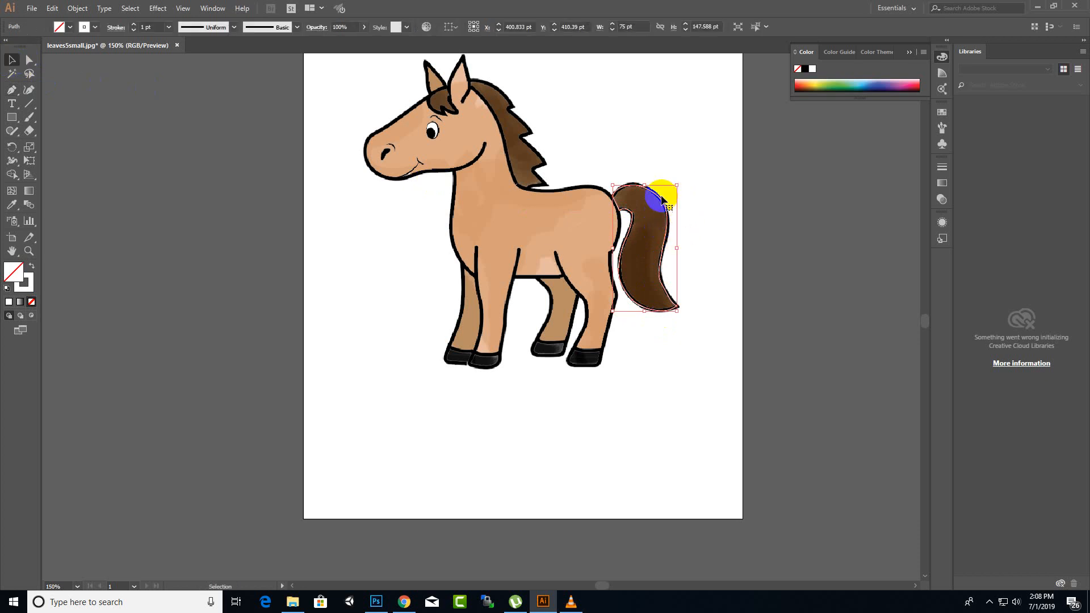
left_click_drag(660, 200, 724, 194)
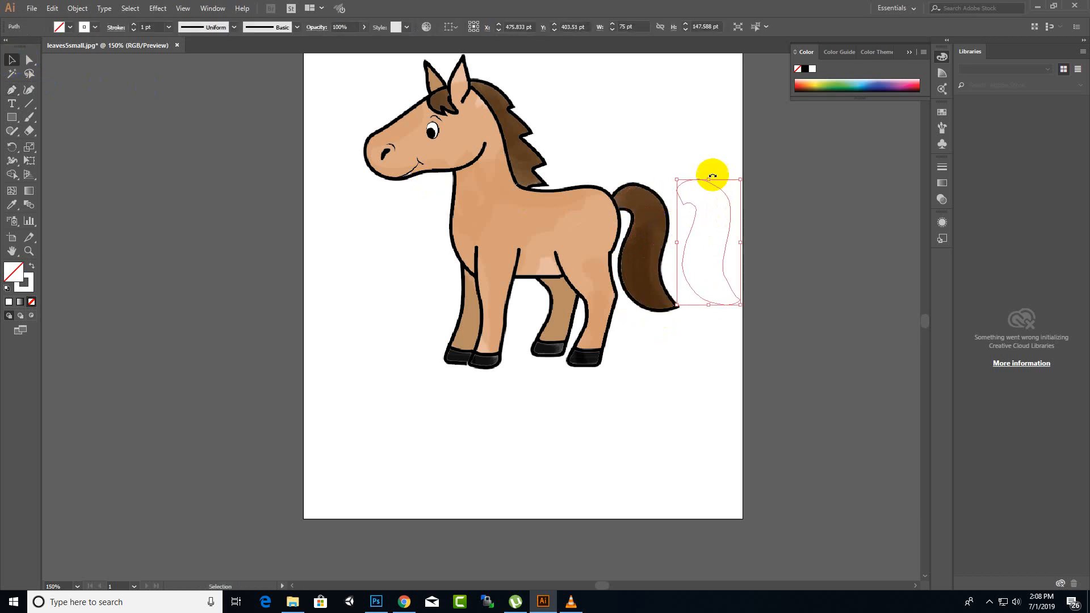
key("ctrl+z")
left_click(645, 222)
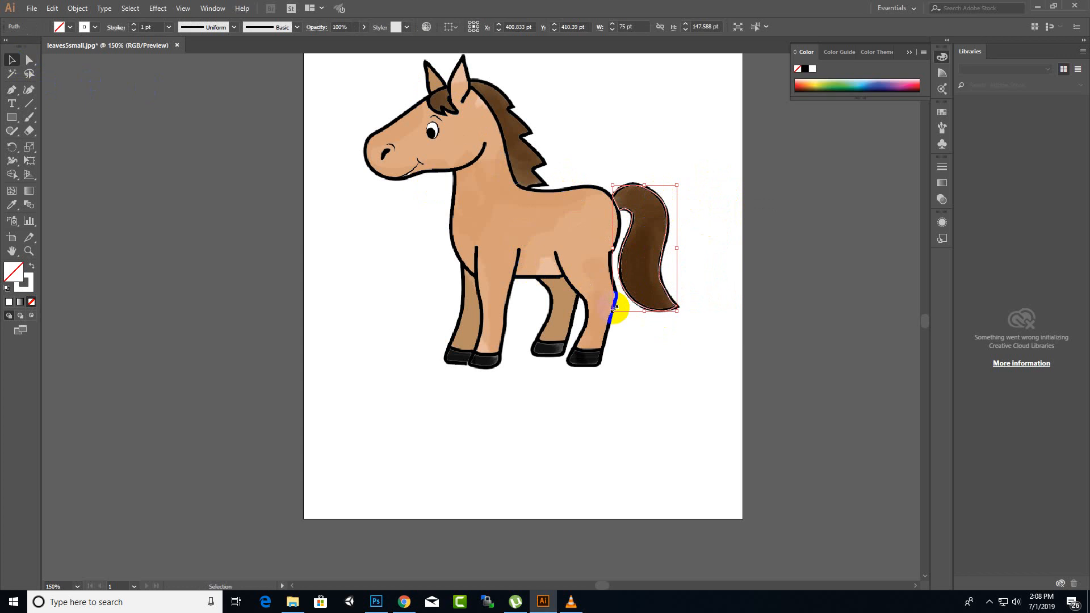
Step: Direct-select the anchor on the tail's upper curve and adjust the curve beside it to follow the drawn outline
scroll(677, 228, "up", 3)
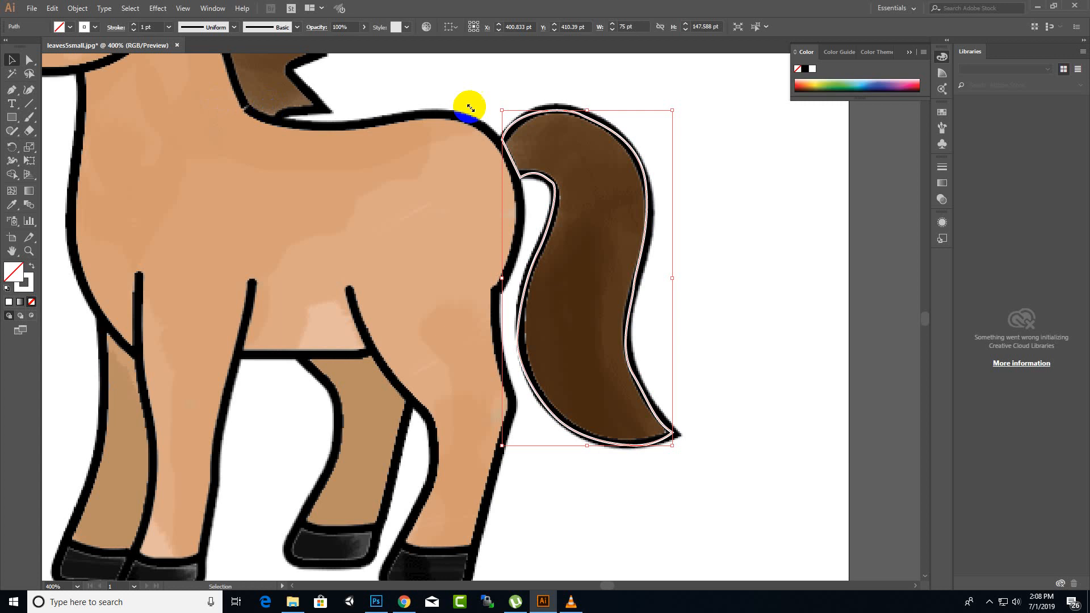
left_click(584, 117)
left_click(29, 60)
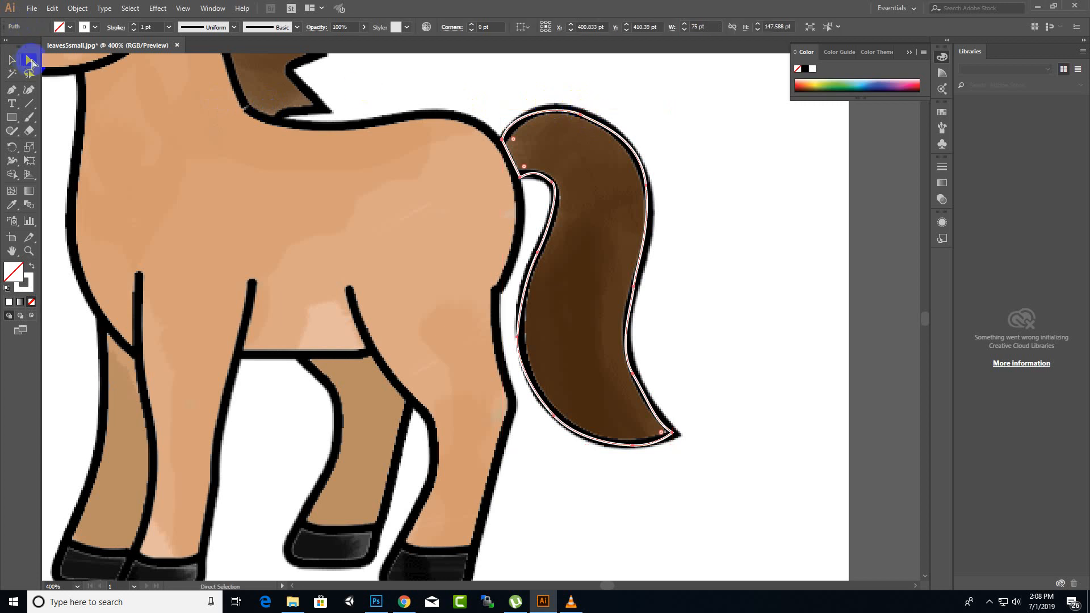
left_click(587, 117)
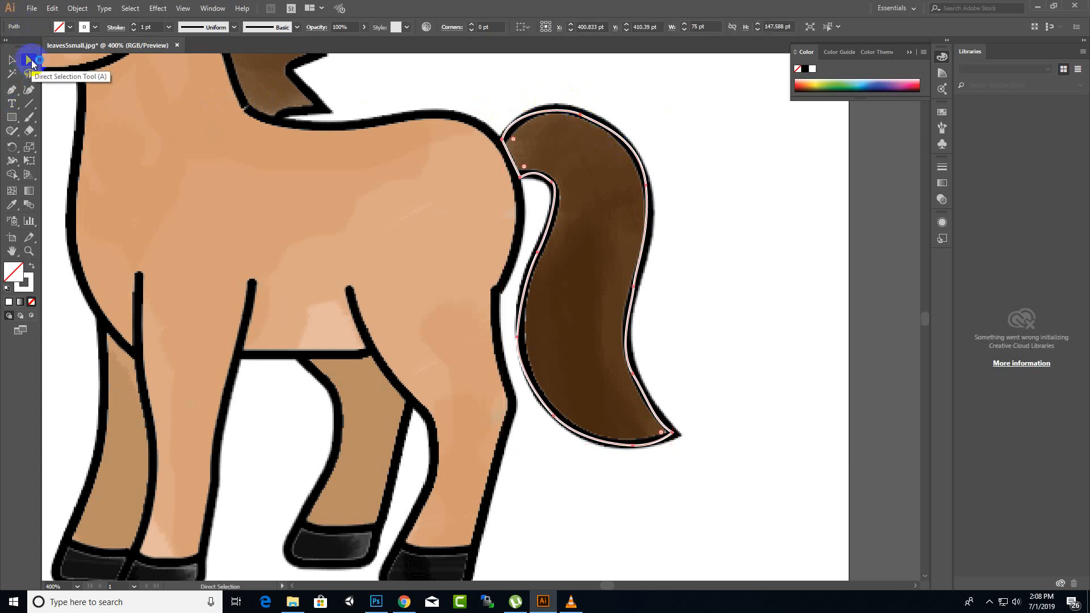
left_click(581, 136)
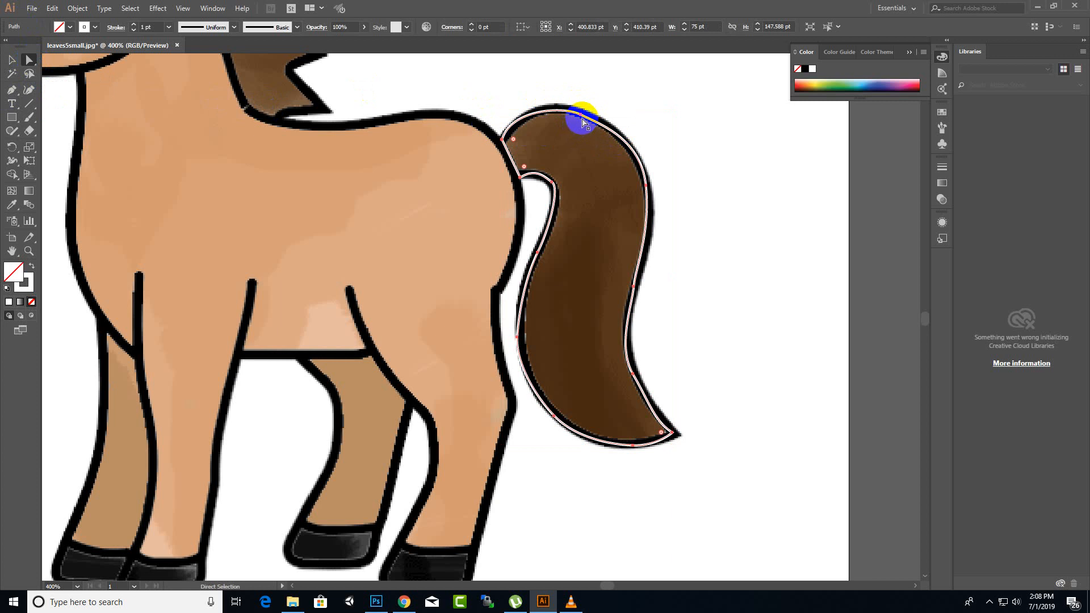
left_click(581, 117)
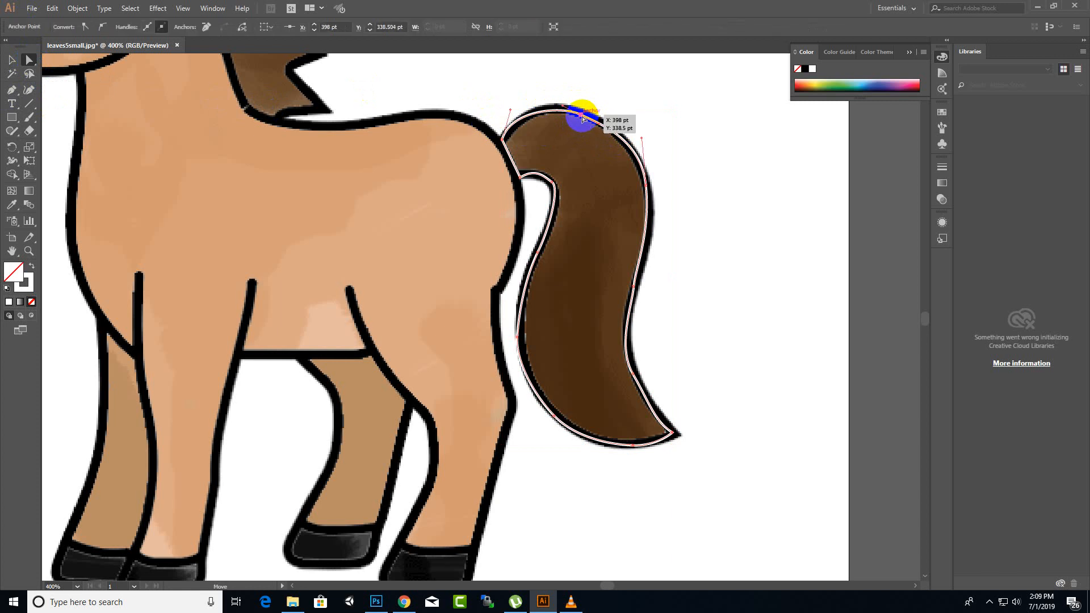
left_click(582, 116)
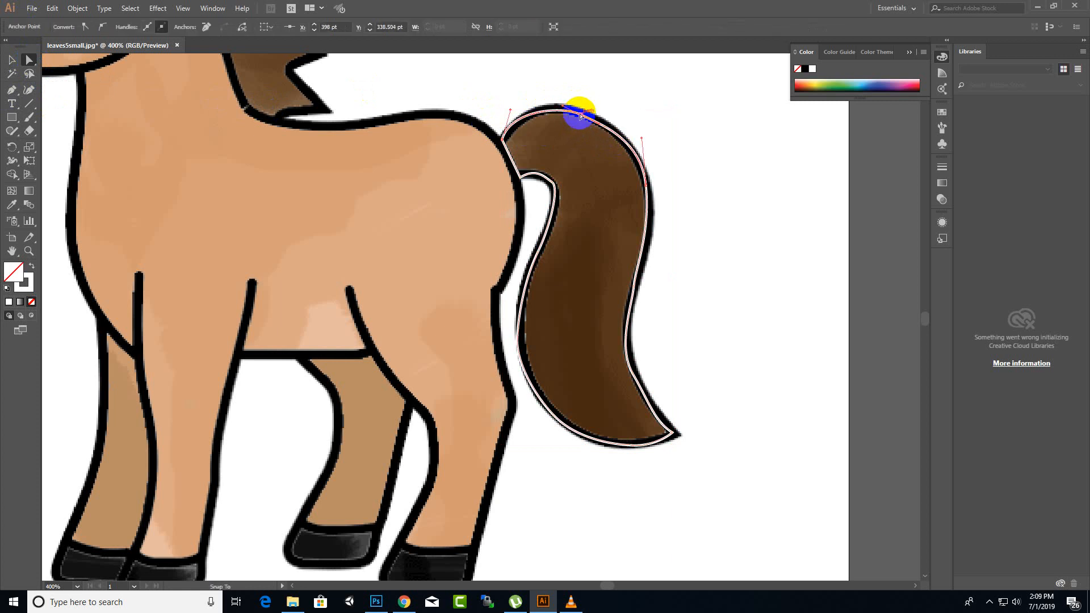
left_click(595, 127)
left_click_drag(599, 127, 604, 121)
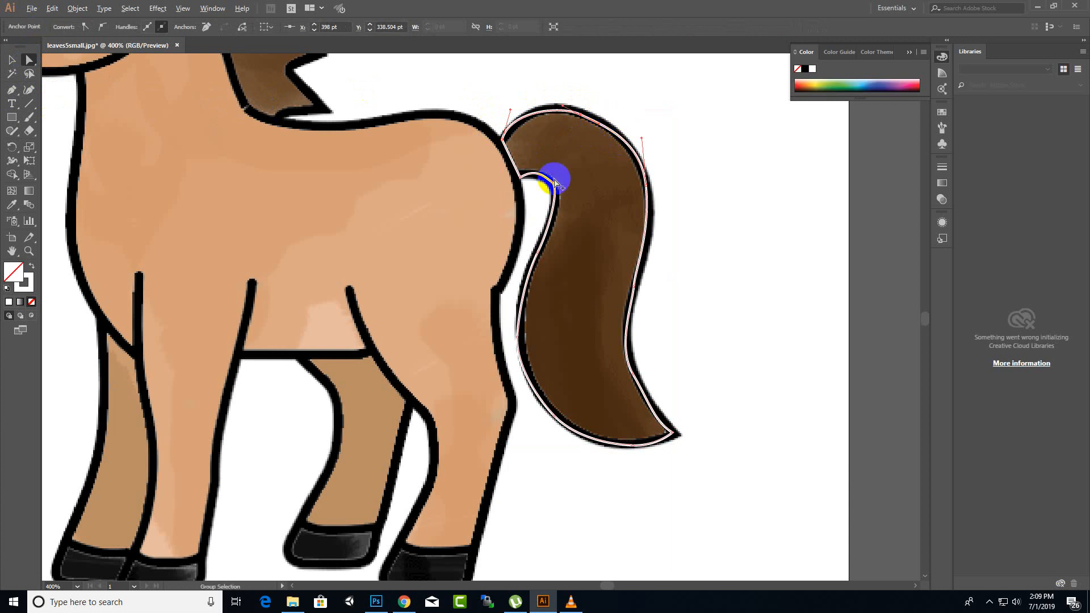
Step: Switch to the Selection tool and examine the whole tail outline against the horse drawing
scroll(554, 180, "down", 4)
scroll(552, 165, "up", 3)
left_click(11, 59)
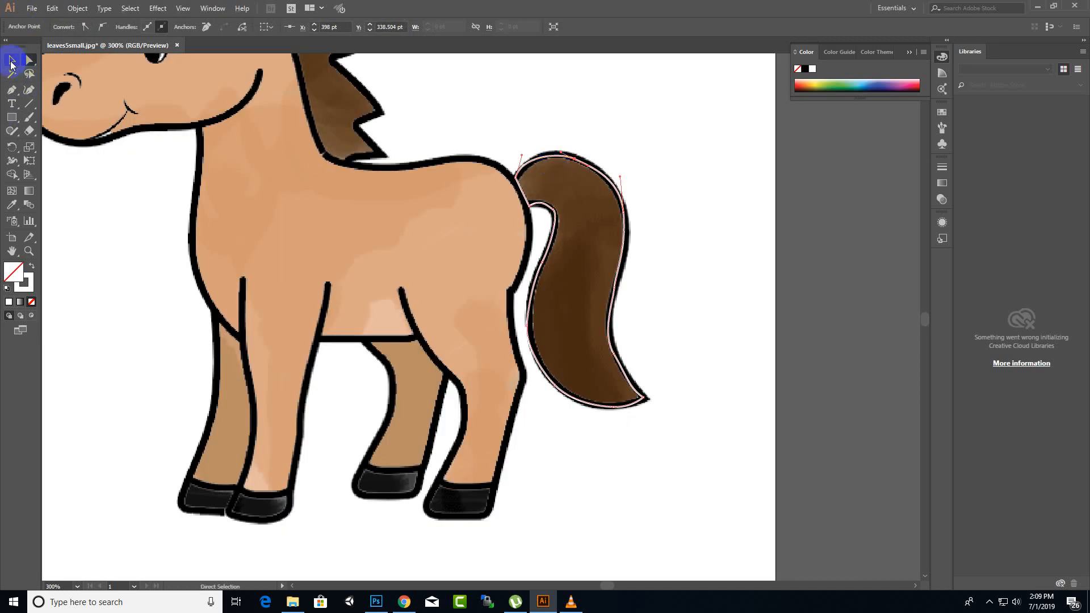
left_click(614, 241)
scroll(630, 238, "down", 3)
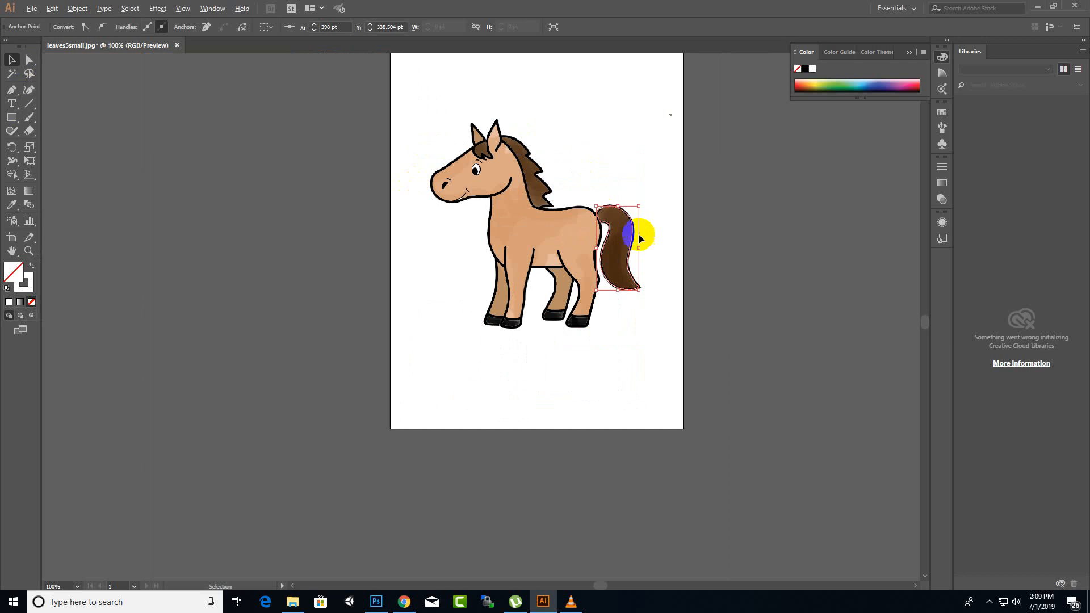
scroll(604, 213, "up", 2)
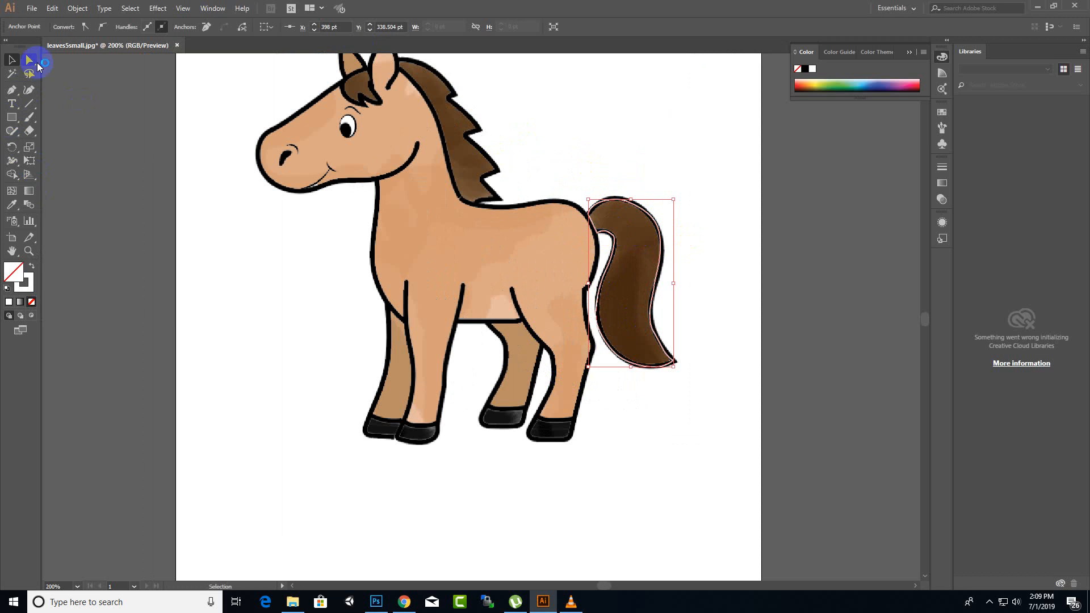
Step: Start a Pen path at the cheek end of the jaw line and trace around the chin, muzzle and forehead to the upper neck
left_click(12, 89)
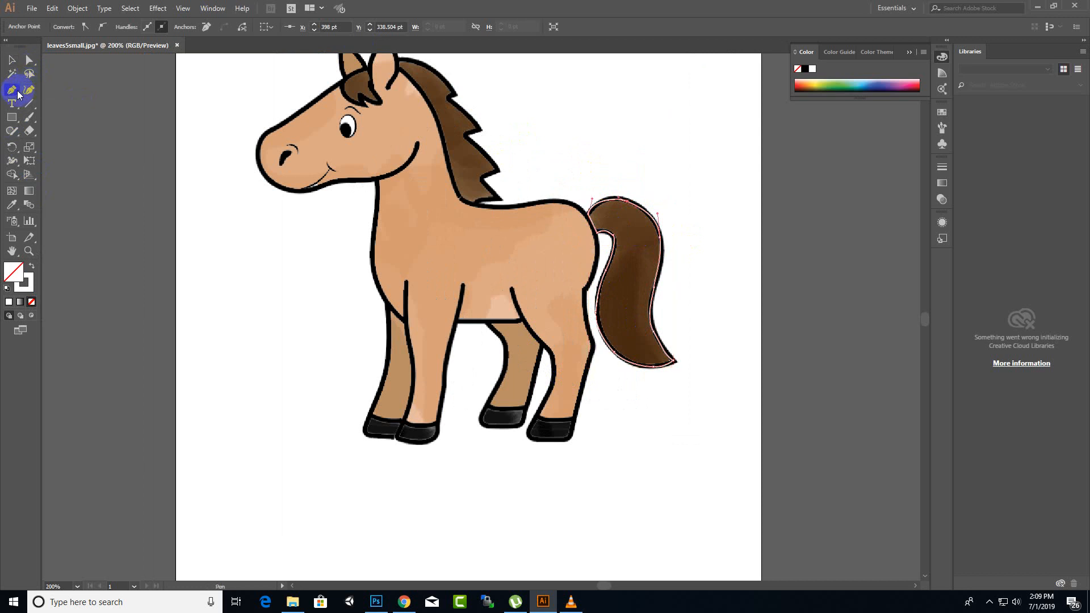
left_click(417, 144)
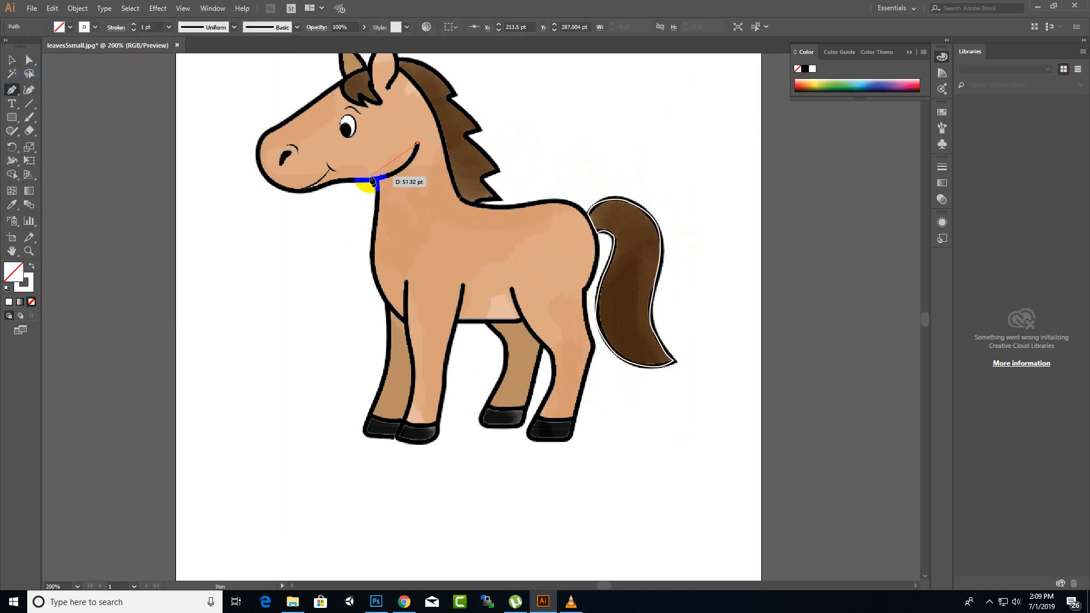
left_click_drag(341, 181, 272, 181)
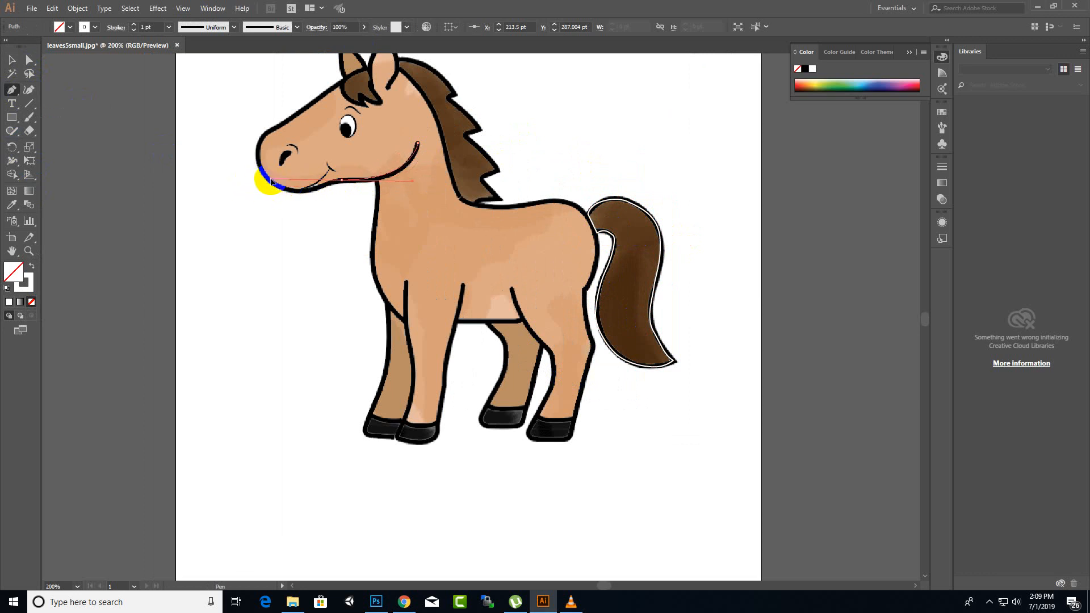
left_click(342, 182)
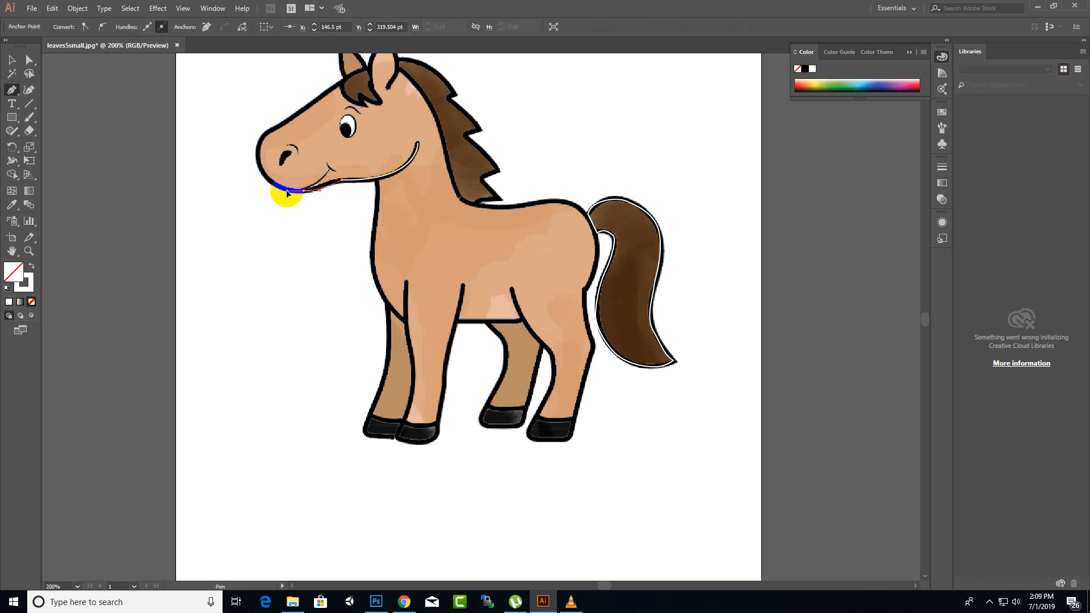
left_click_drag(285, 191, 281, 125)
left_click(342, 81)
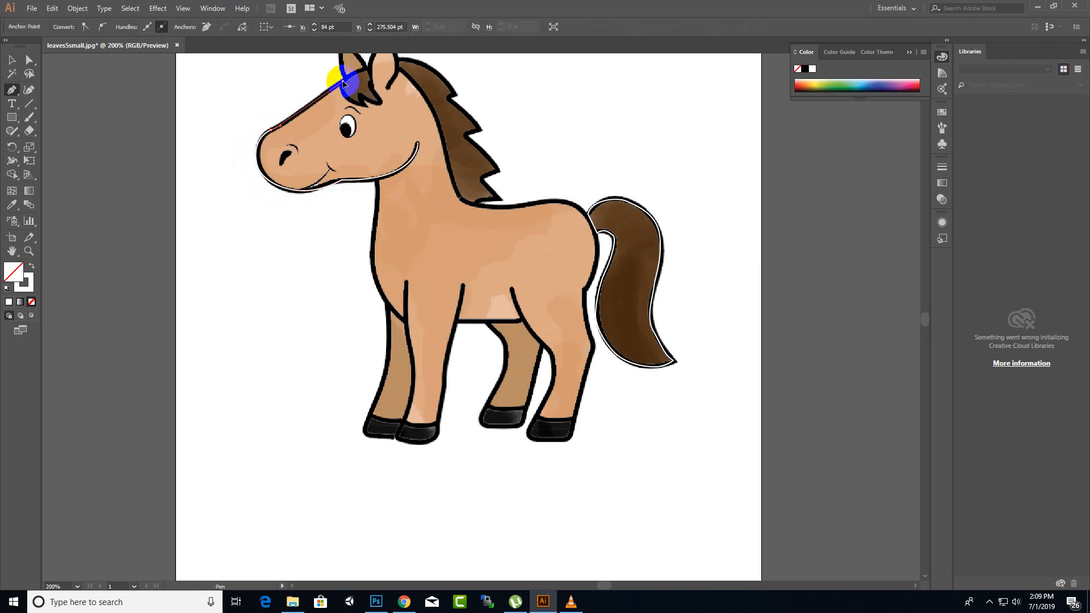
left_click_drag(398, 69, 430, 103)
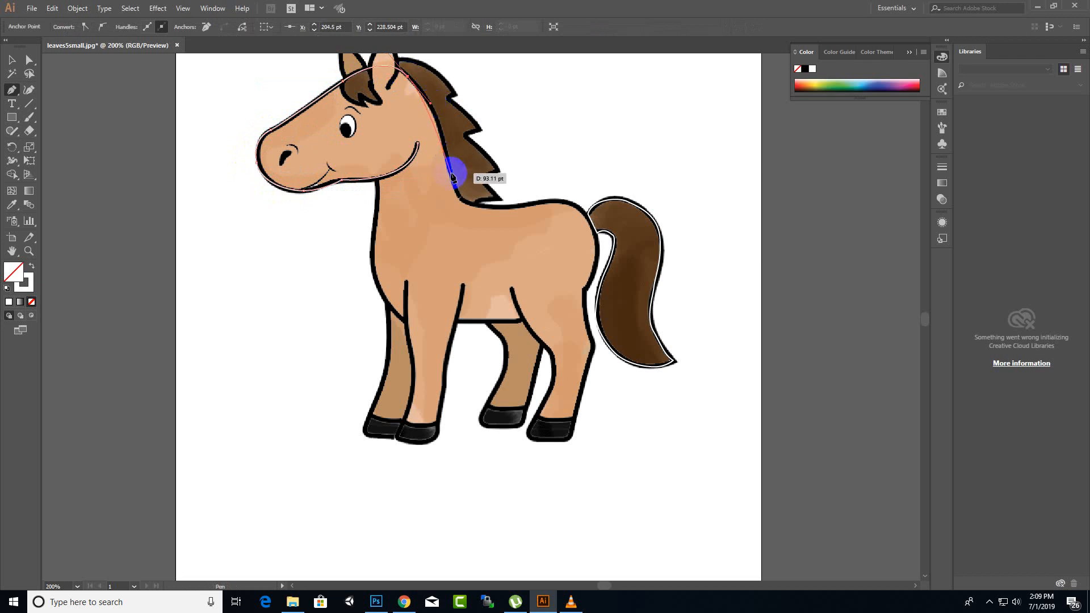
Step: Continue the Pen path down the back of the neck, reworking the curve where the neck meets the back
left_click(461, 199)
mouse_move(462, 199)
left_mouse_down()
mouse_move(477, 203)
mouse_move(459, 193)
mouse_move(464, 201)
left_mouse_up()
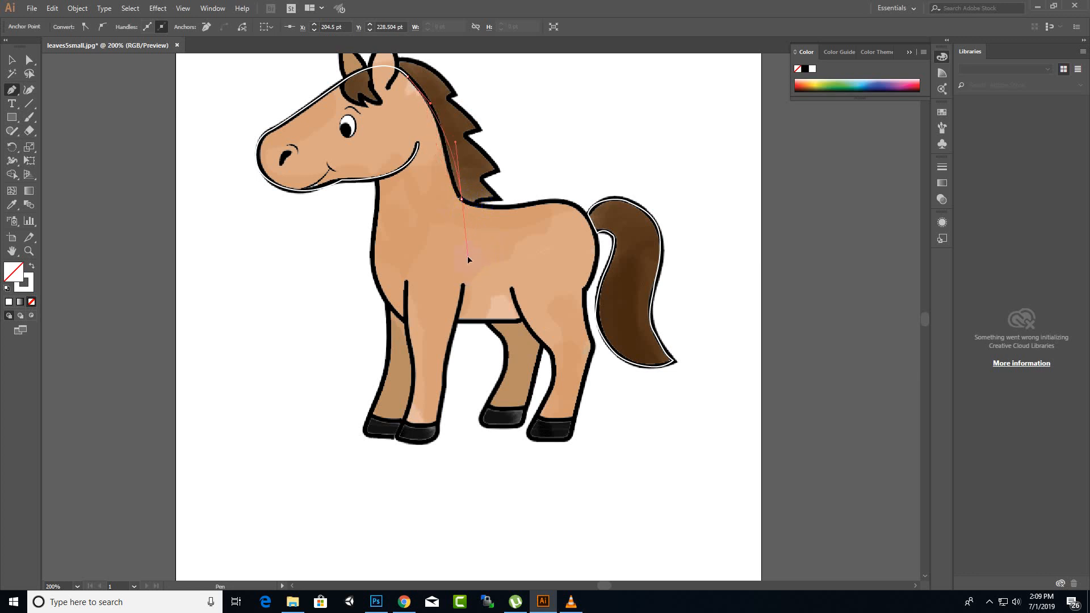
left_click_drag(478, 252, 478, 250)
key("ctrl")
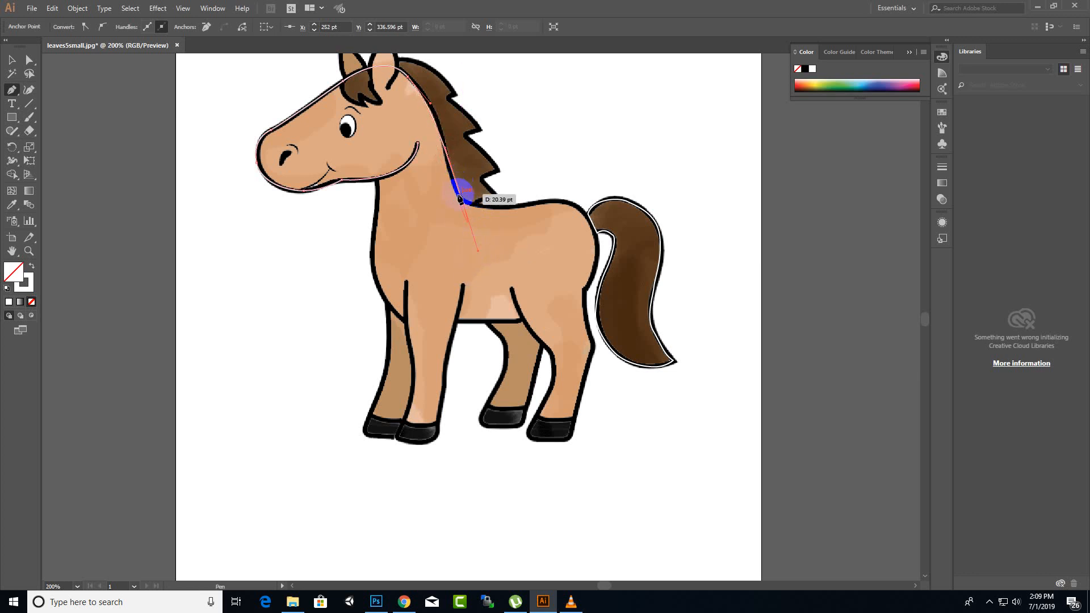
left_click_drag(463, 213, 486, 208)
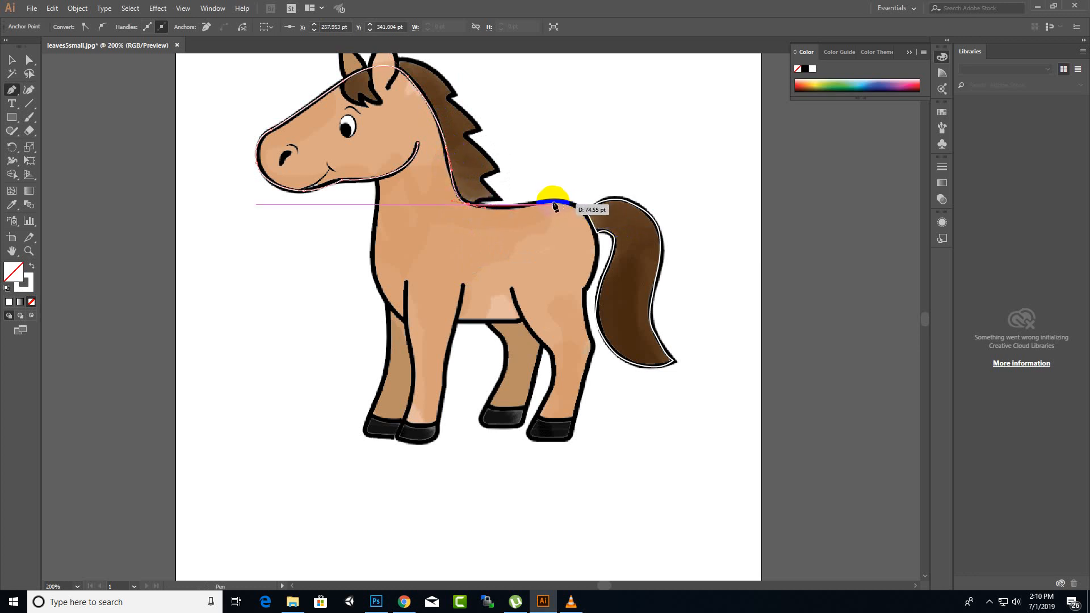
Step: Trace the back and rump with curved segments down to the notch at the top of the near hind leg
left_click_drag(554, 205, 573, 209)
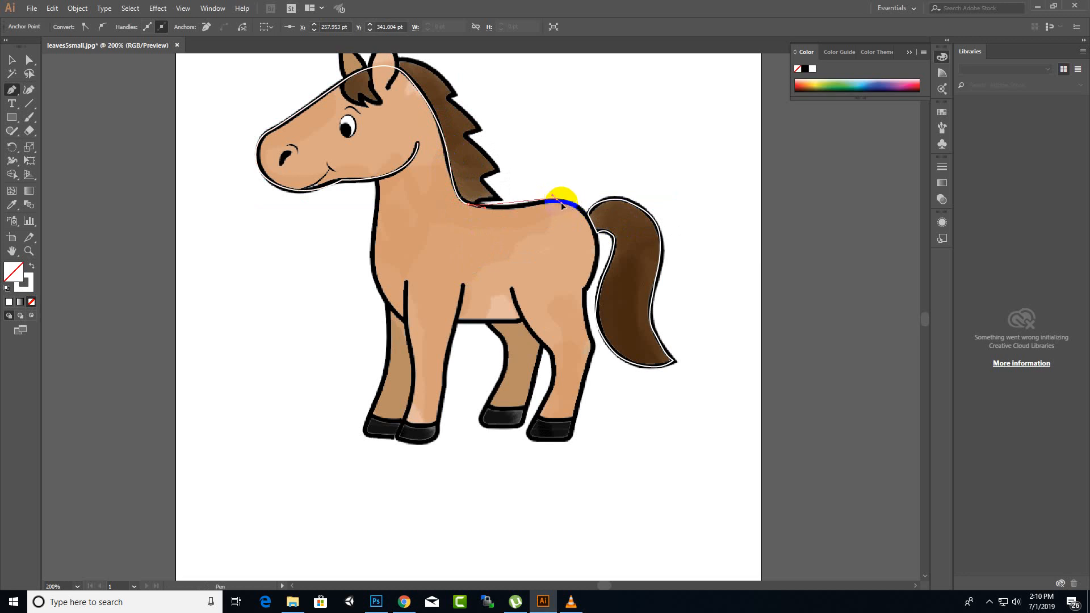
left_click_drag(562, 206, 573, 198)
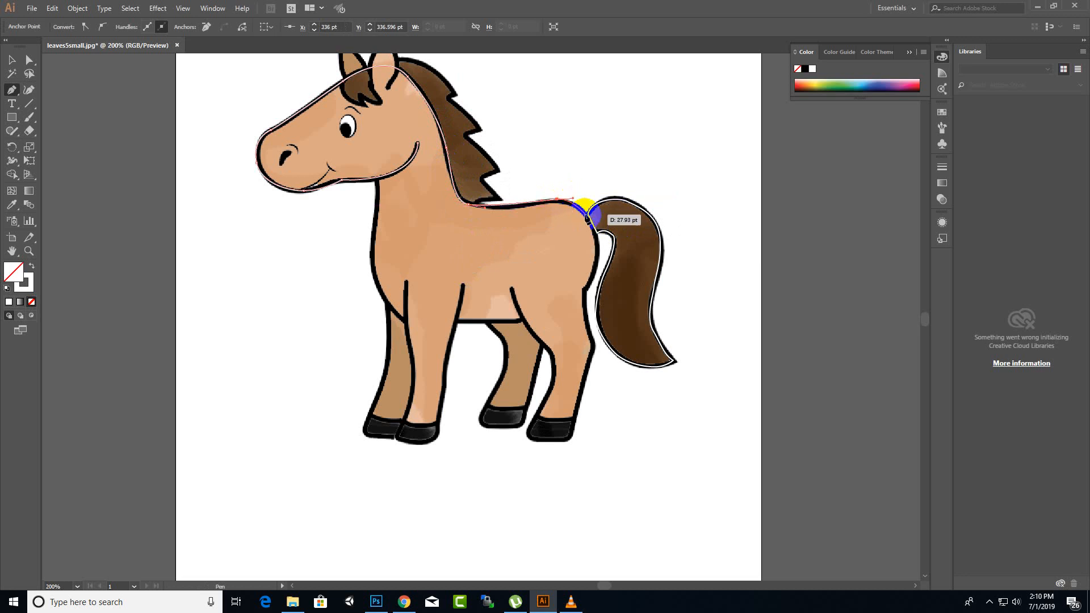
left_click_drag(600, 246, 598, 265)
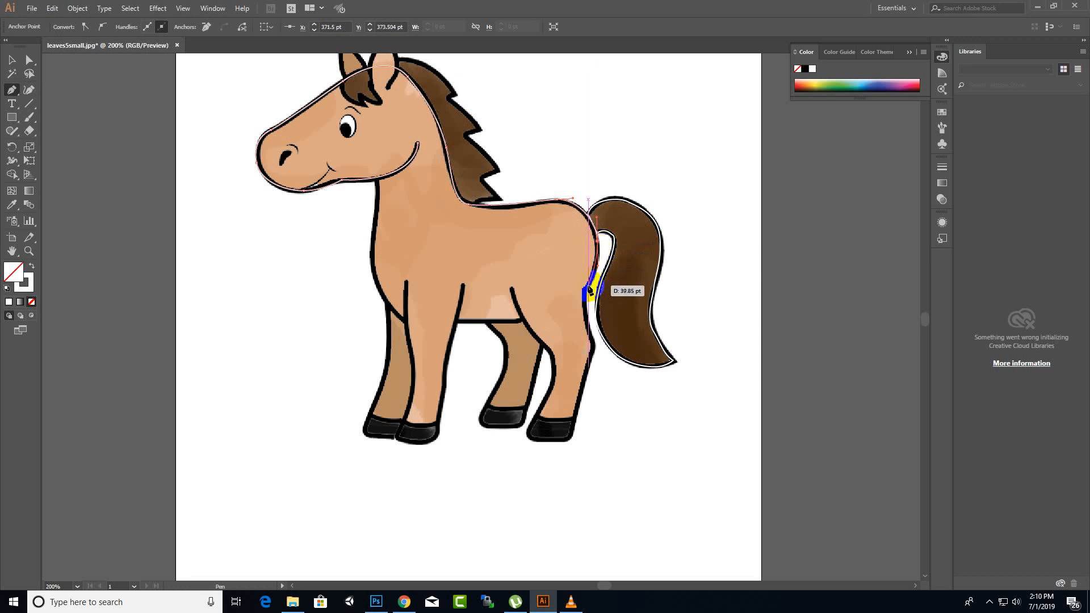
left_click(584, 289)
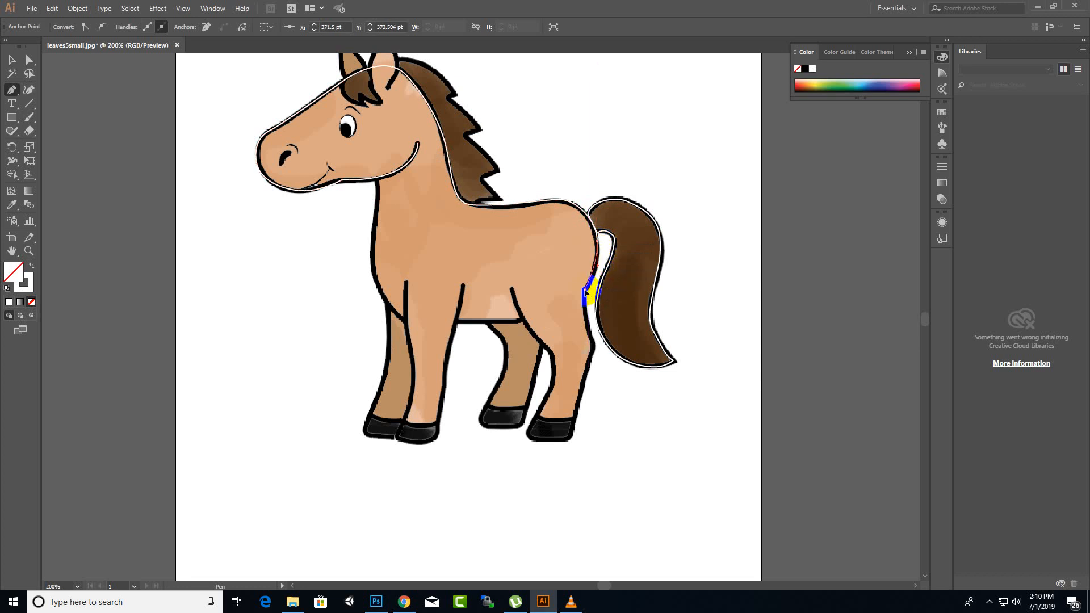
Step: Trace the near hind leg's rear edge past the hock and along the bottom of its hoof
left_click(594, 344)
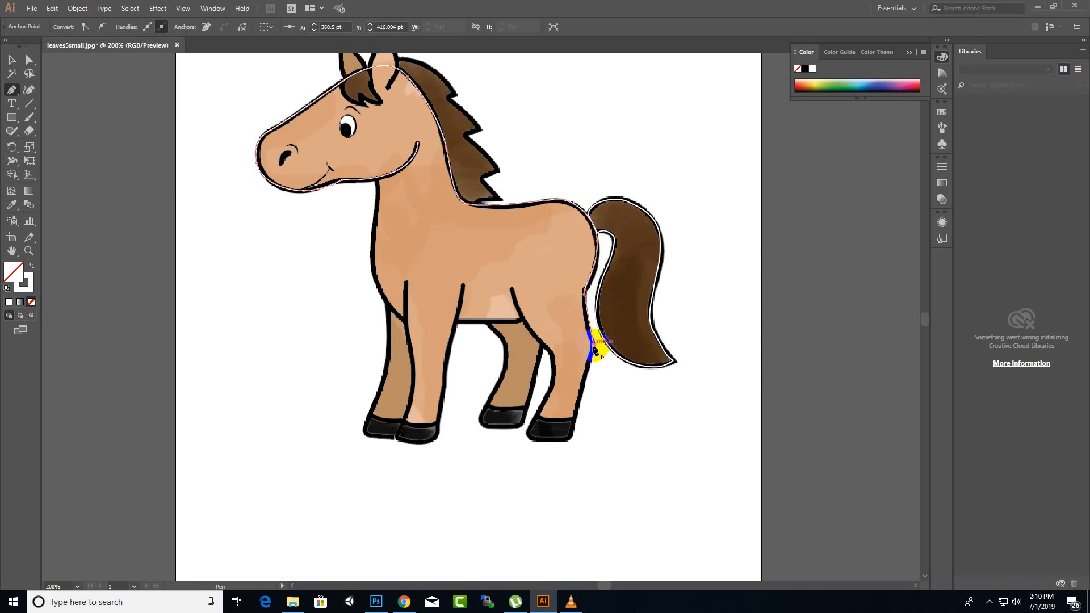
left_click(575, 416)
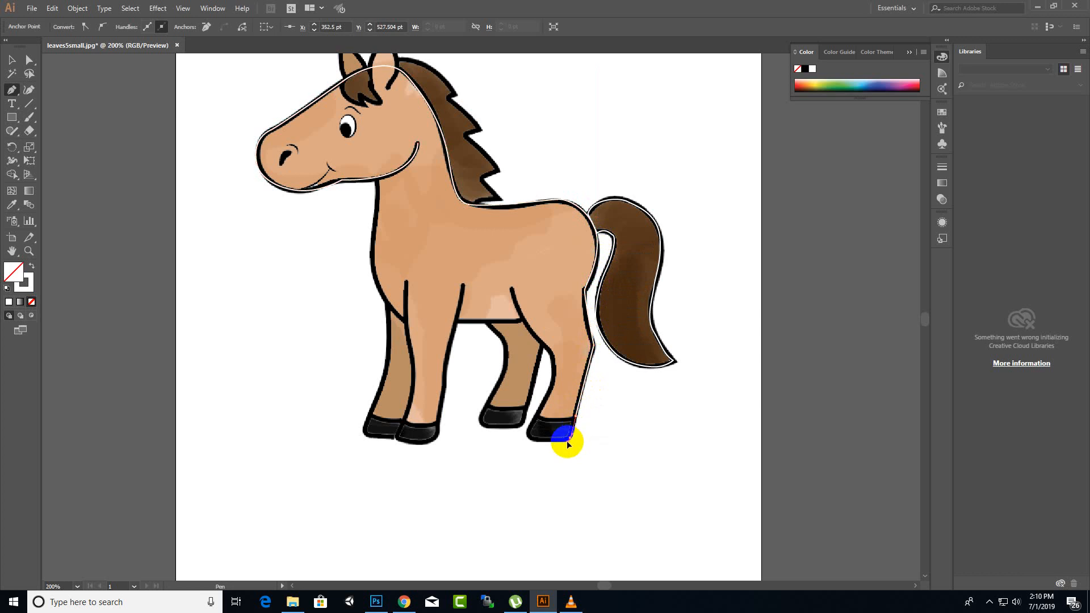
left_click(570, 437)
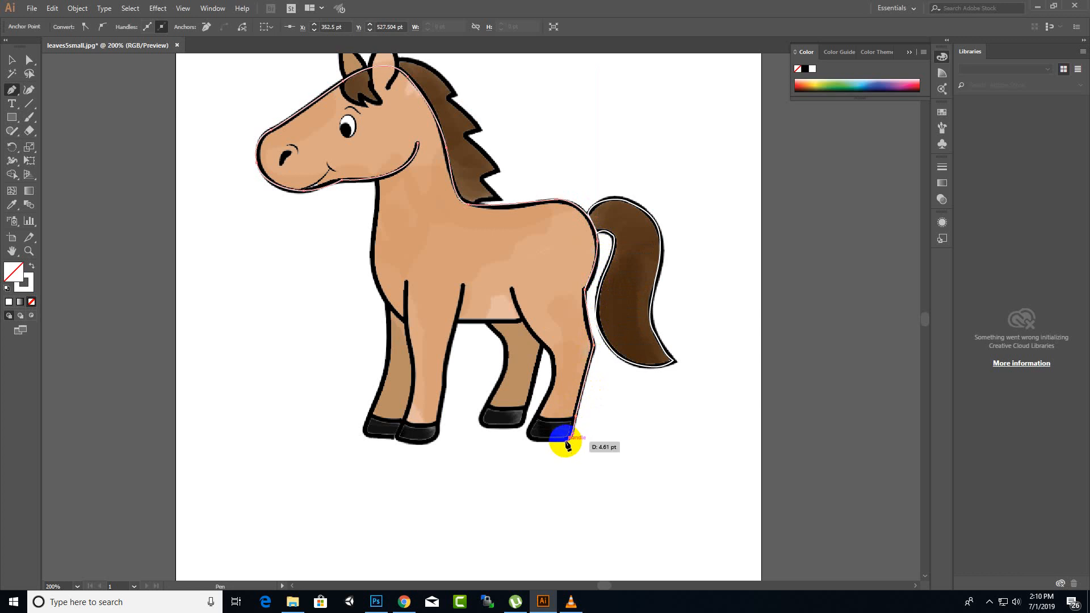
left_click(530, 438)
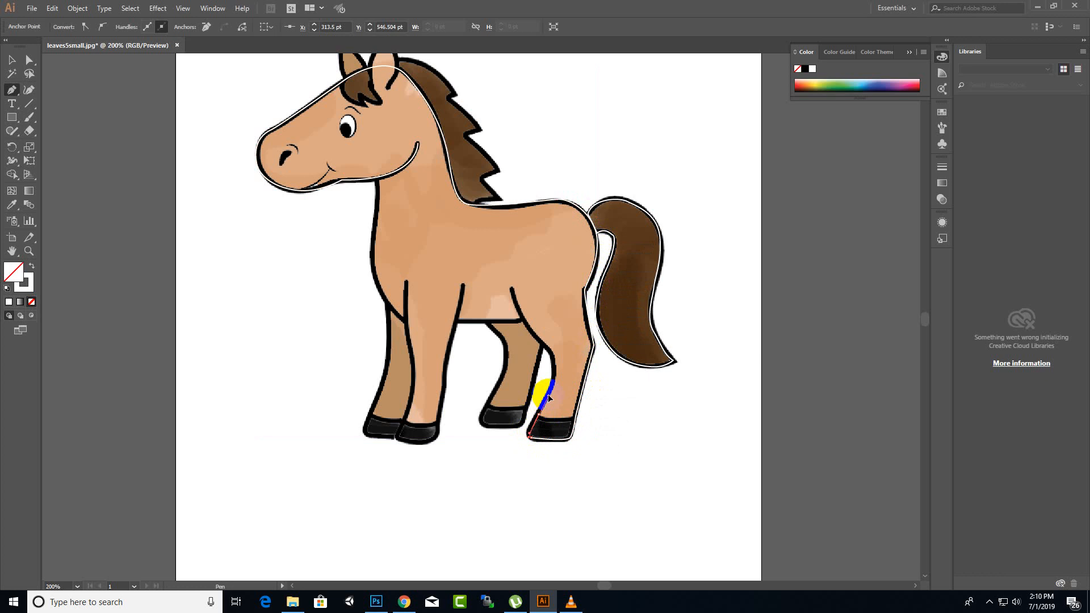
Step: Trace the near hind leg's front edge up to its end on the belly, end the open path, and activate the Selection tool
left_click_drag(539, 414, 549, 395)
left_click_drag(553, 355, 546, 346)
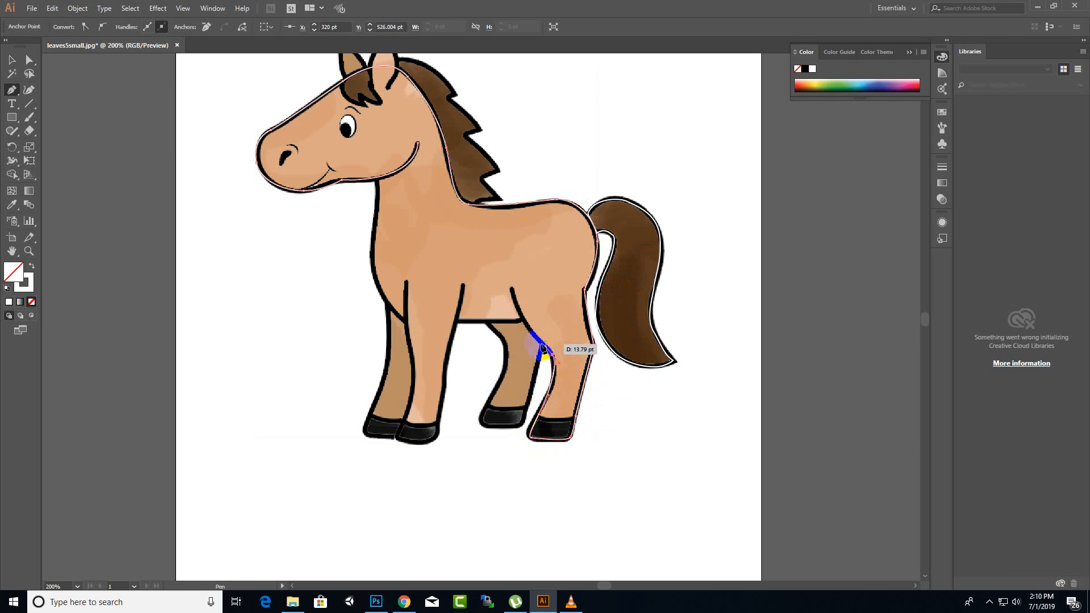
left_click_drag(516, 304, 511, 292)
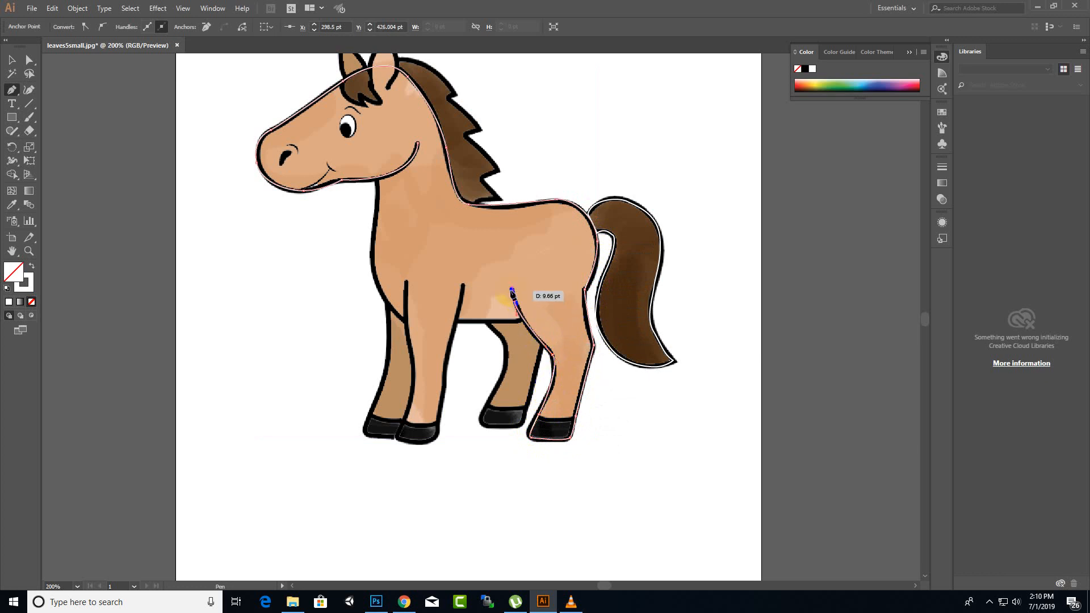
left_click(511, 287)
key("Escape")
left_click(13, 60)
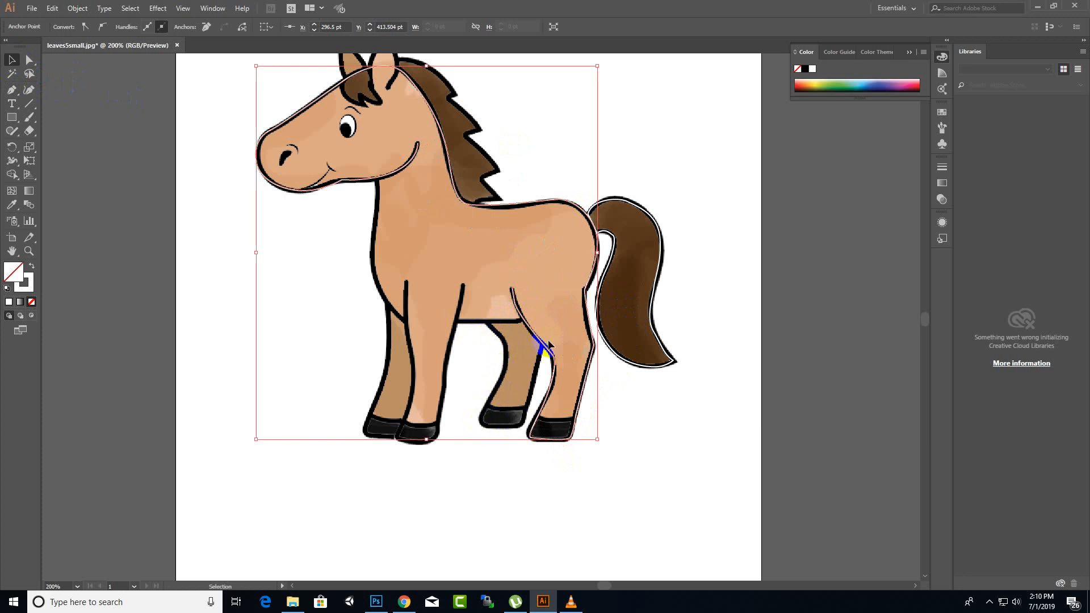
Step: Trace the belly line between the near hind leg and the near foreleg with the Pen tool and end the path
left_click(11, 89)
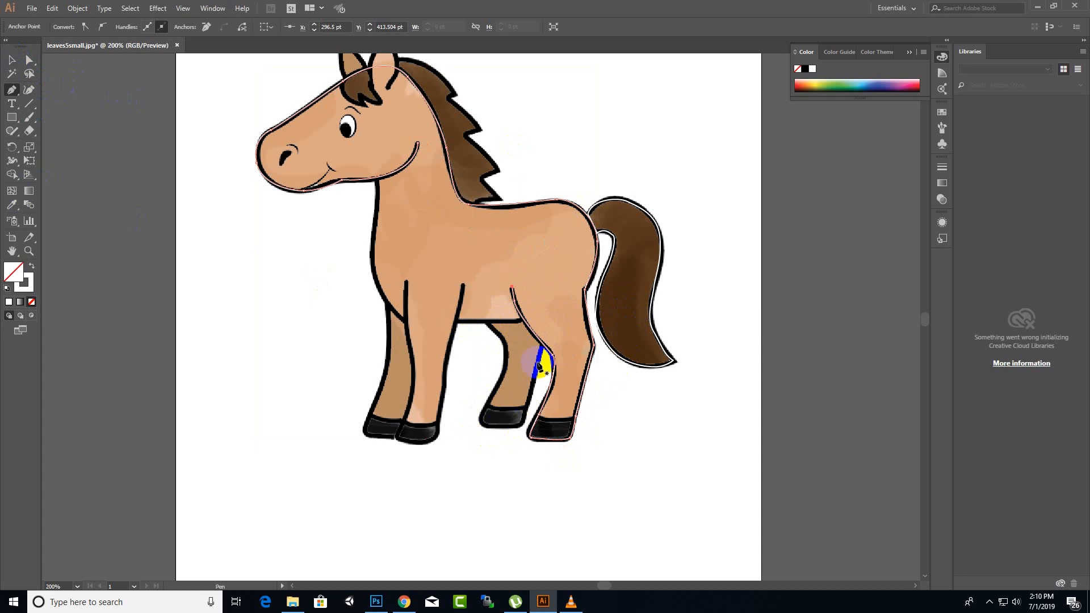
left_click_drag(512, 321, 522, 325)
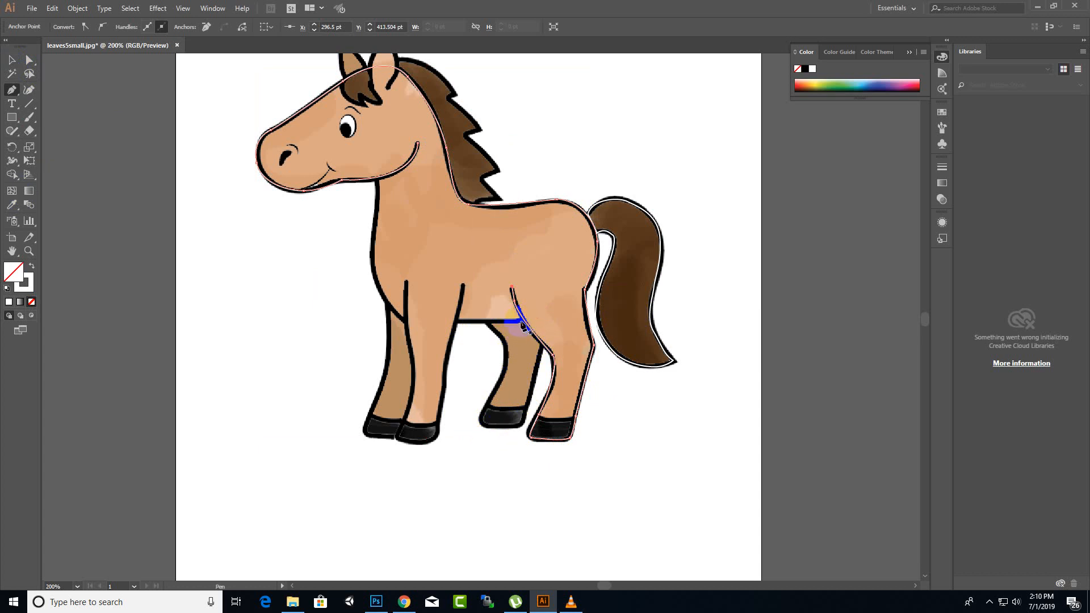
left_click(463, 322)
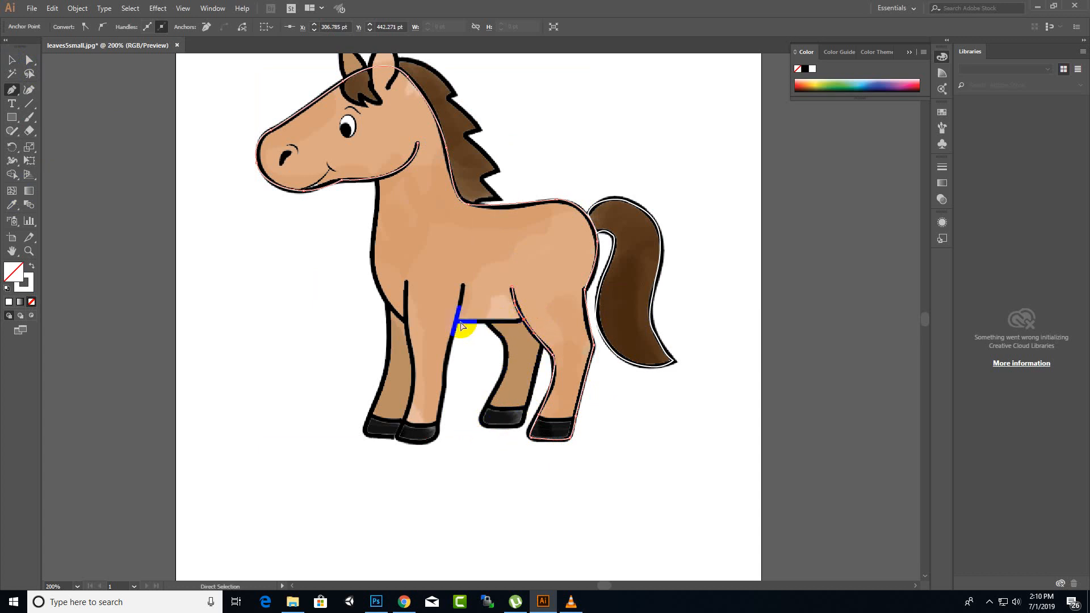
left_click_drag(510, 322, 523, 327)
right_click(523, 327)
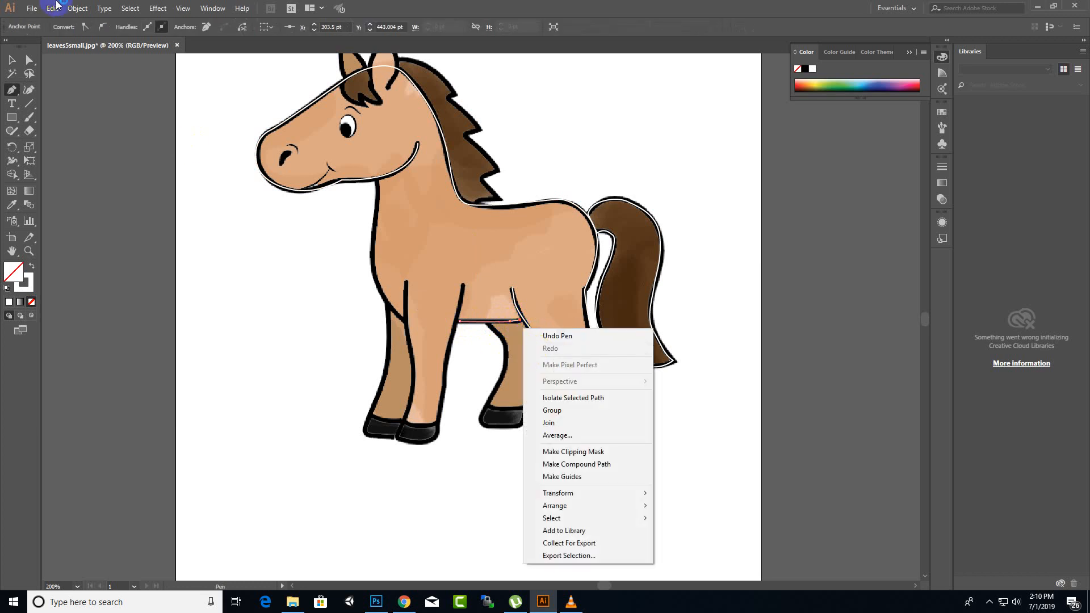
left_click(13, 61)
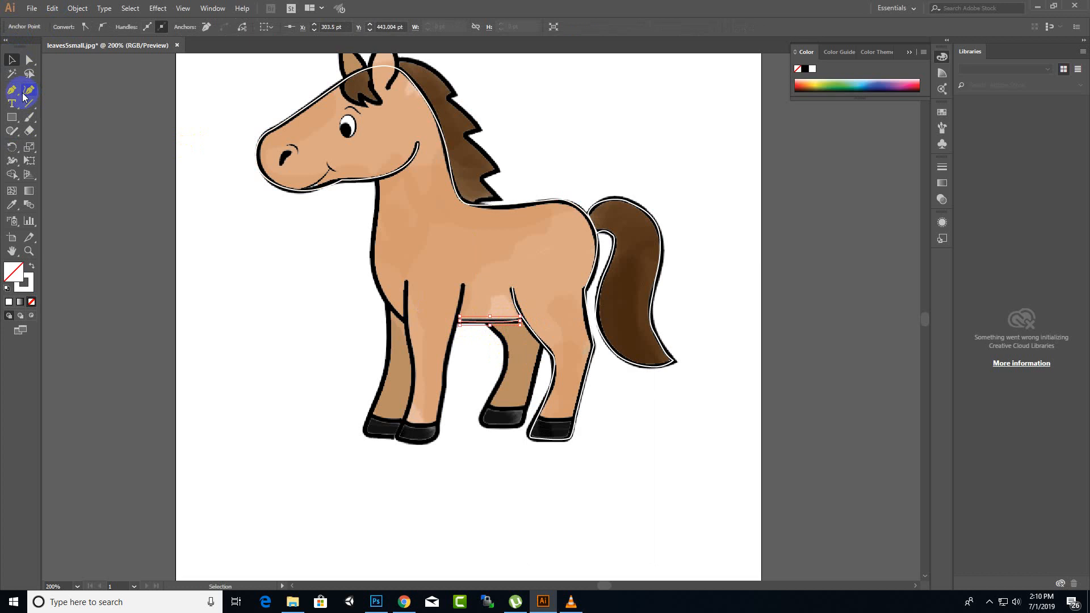
Step: Trace the far hind leg with the Pen tool from the belly around its hoof and back up to the near hind leg
left_click(12, 91)
left_click(491, 325)
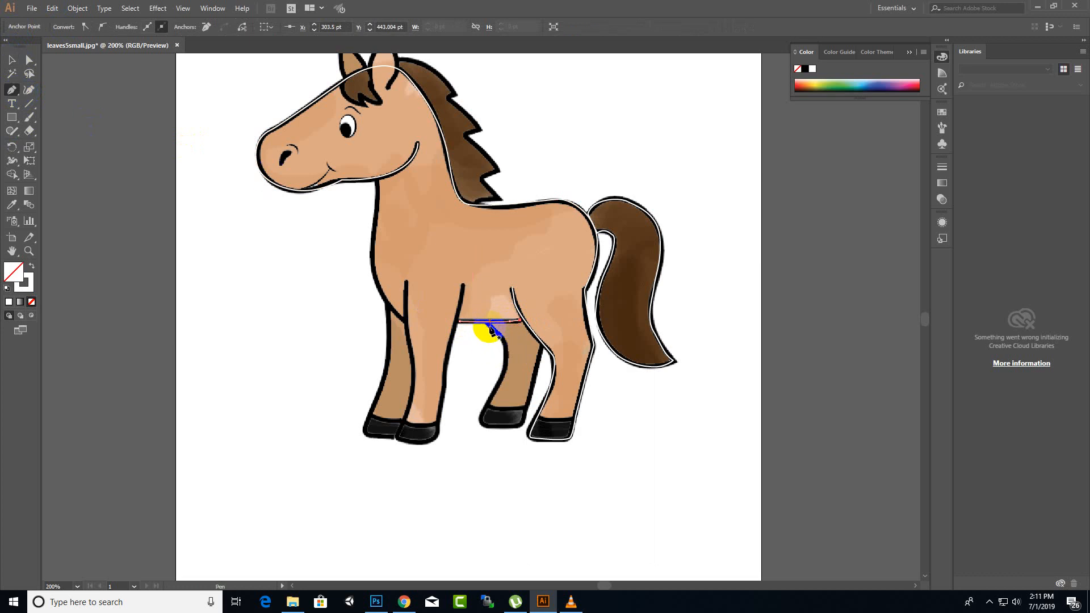
left_click(483, 313)
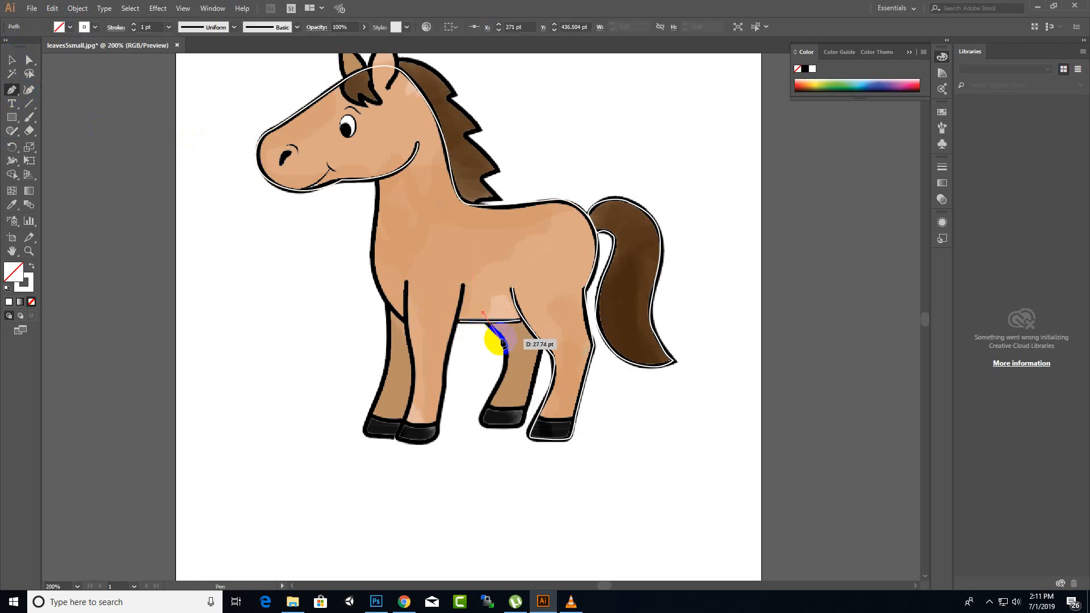
left_click_drag(504, 345, 505, 366)
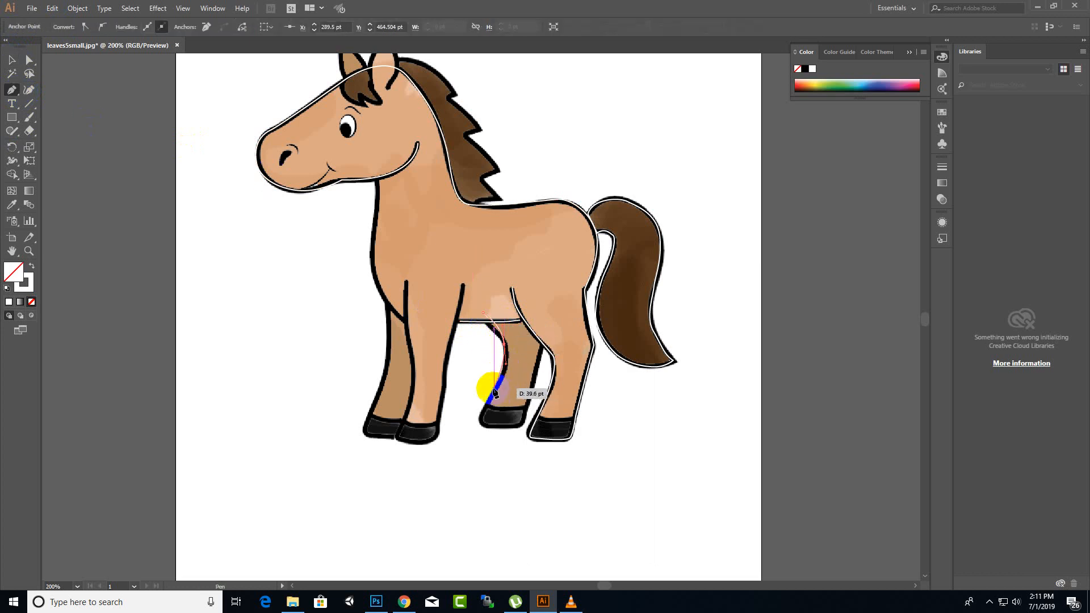
left_click_drag(486, 413, 518, 431)
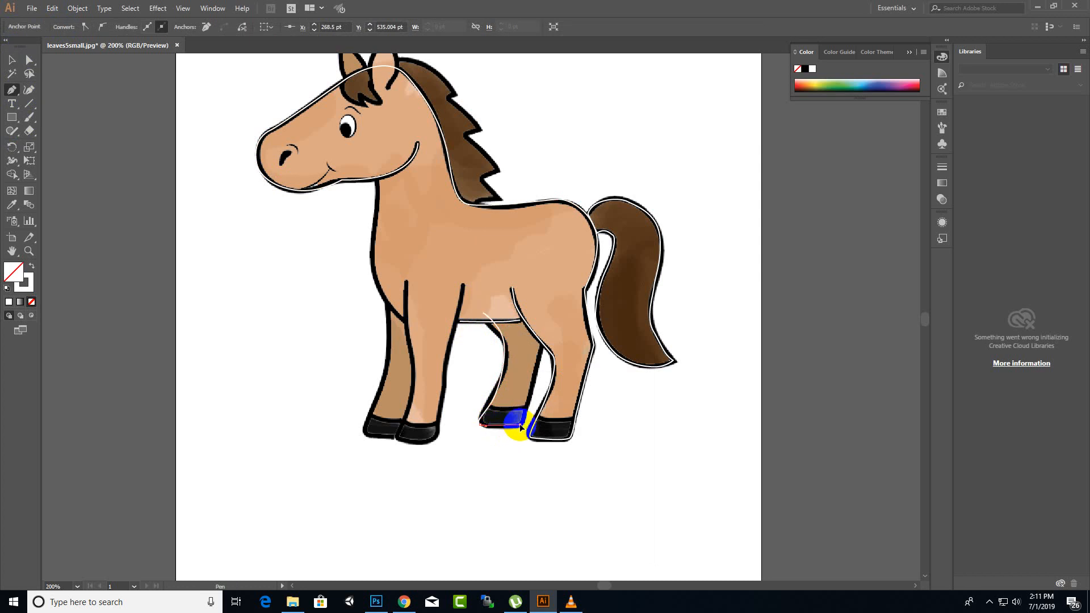
left_click(526, 421)
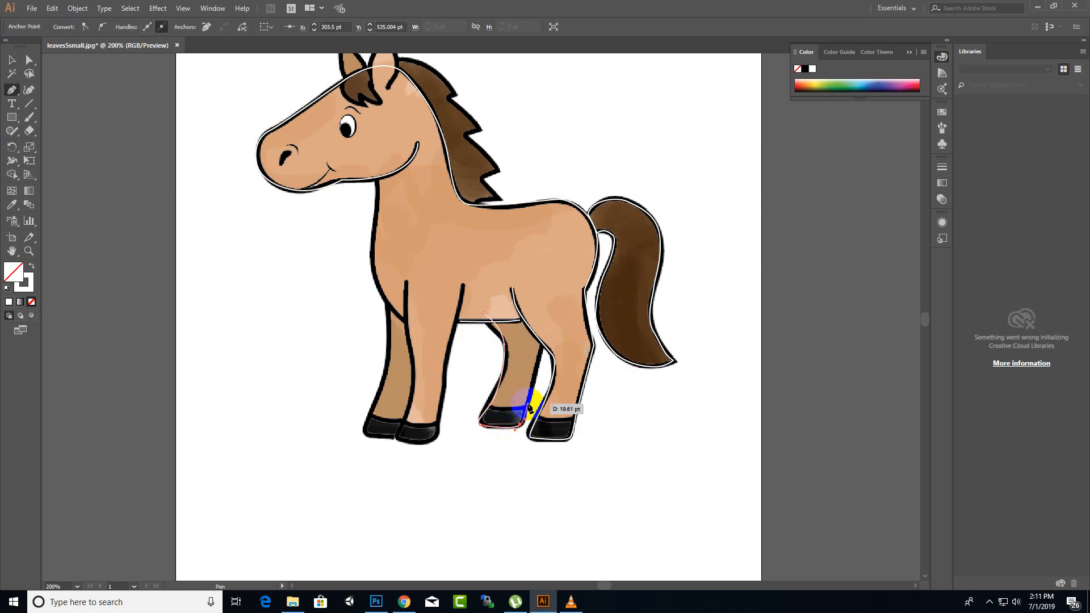
left_click(546, 339)
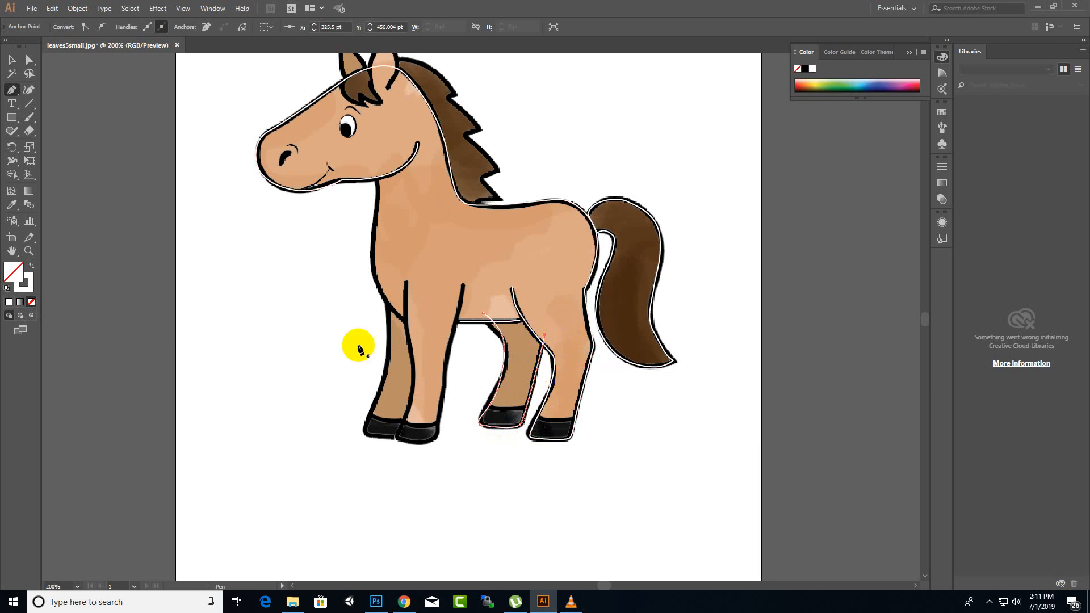
left_click(463, 283)
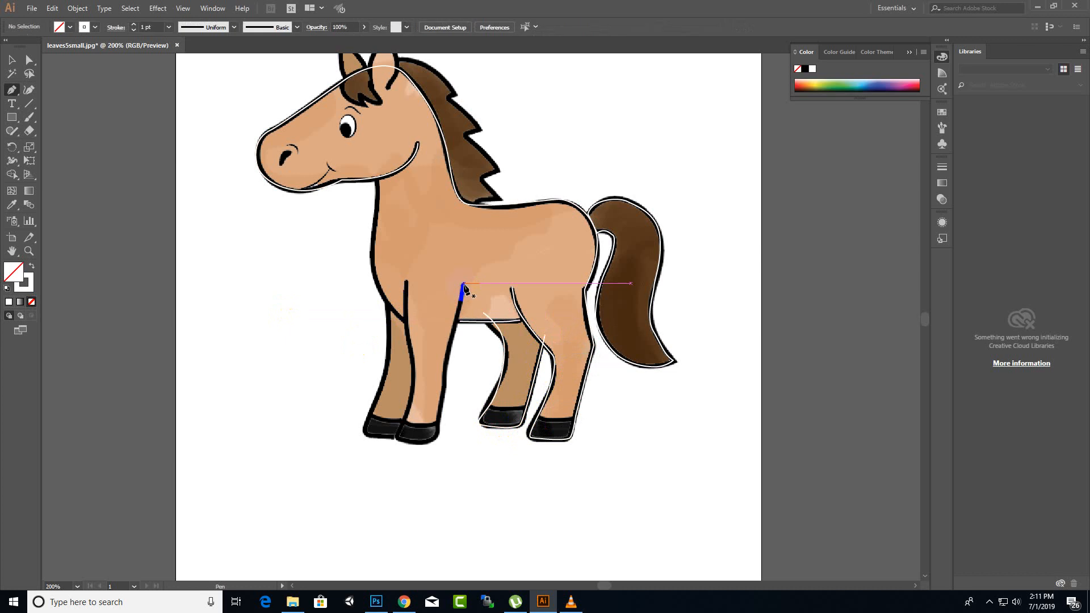
left_click(462, 283)
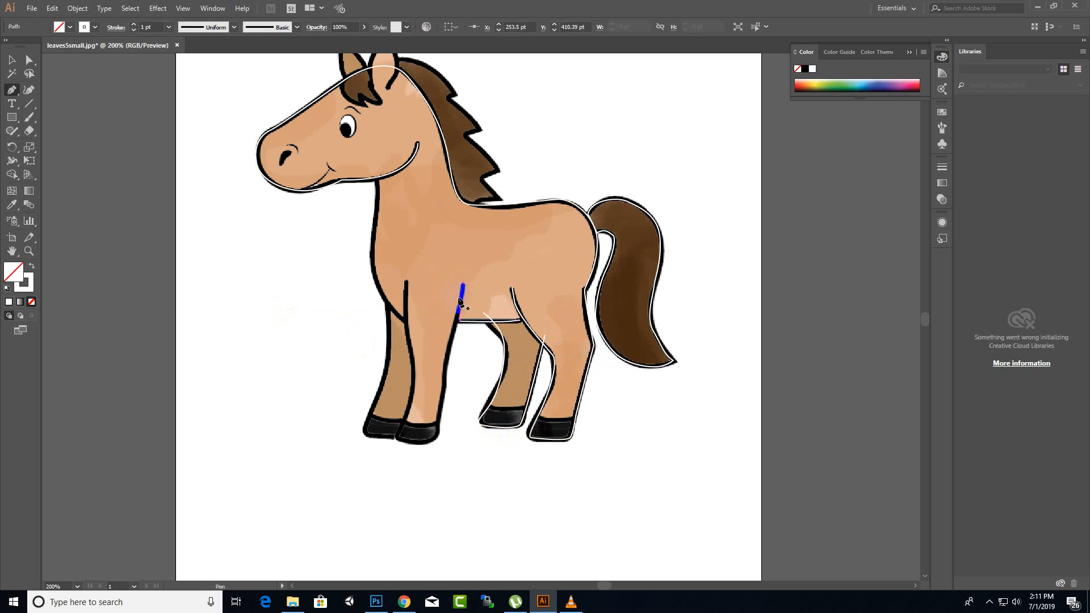
left_click_drag(448, 340, 449, 389)
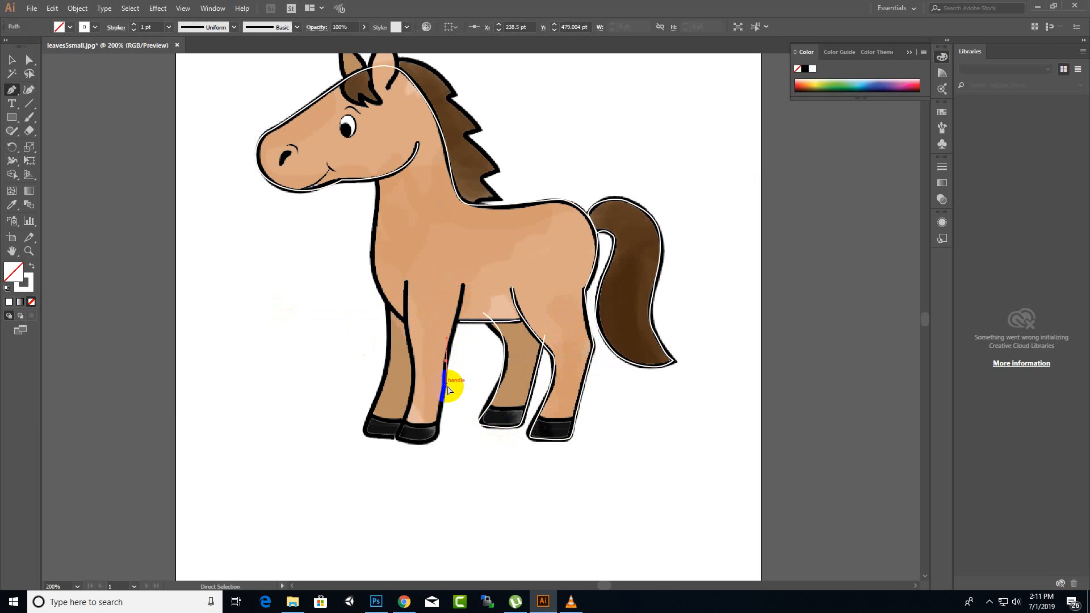
key("ctrl+z")
Step: Trace the near foreleg's rear edge from its upper end down and along the bottom of its hoof
left_click(463, 283)
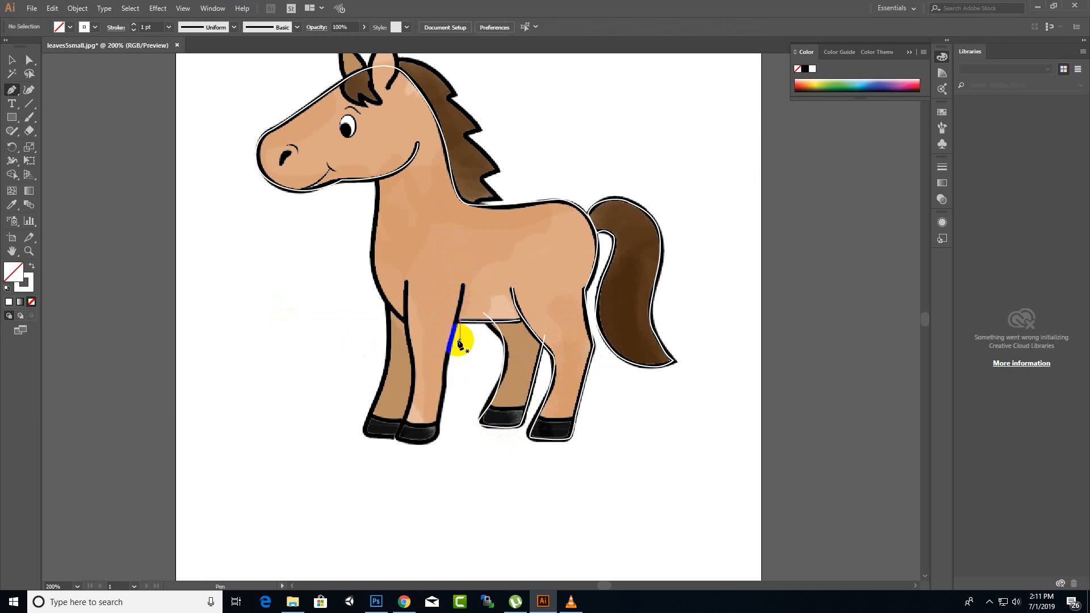
left_click_drag(462, 284, 443, 378)
left_click(438, 428)
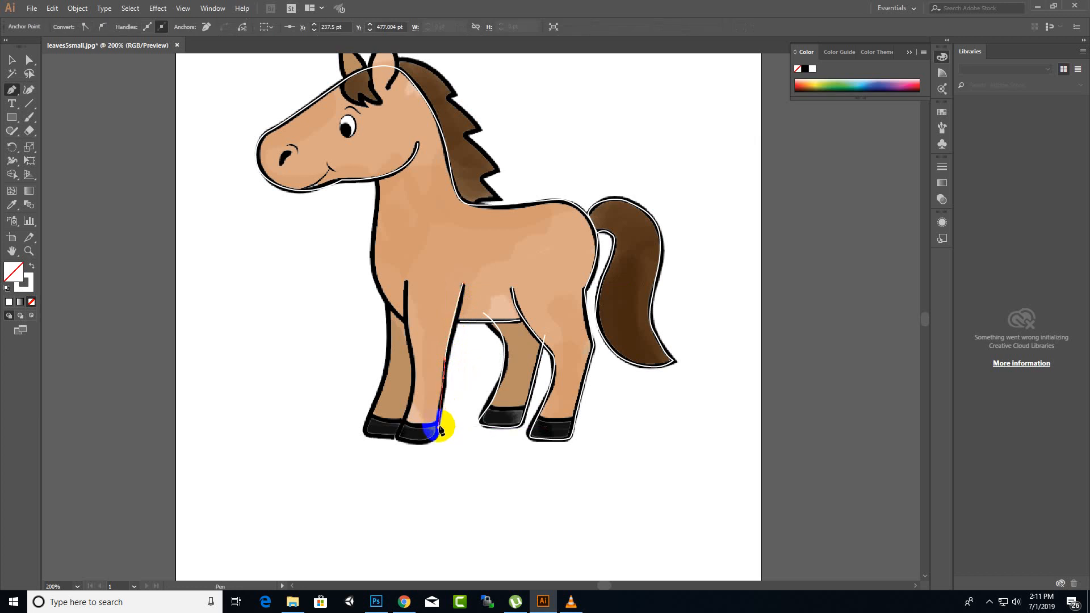
left_click_drag(427, 443, 400, 424)
left_click(394, 439)
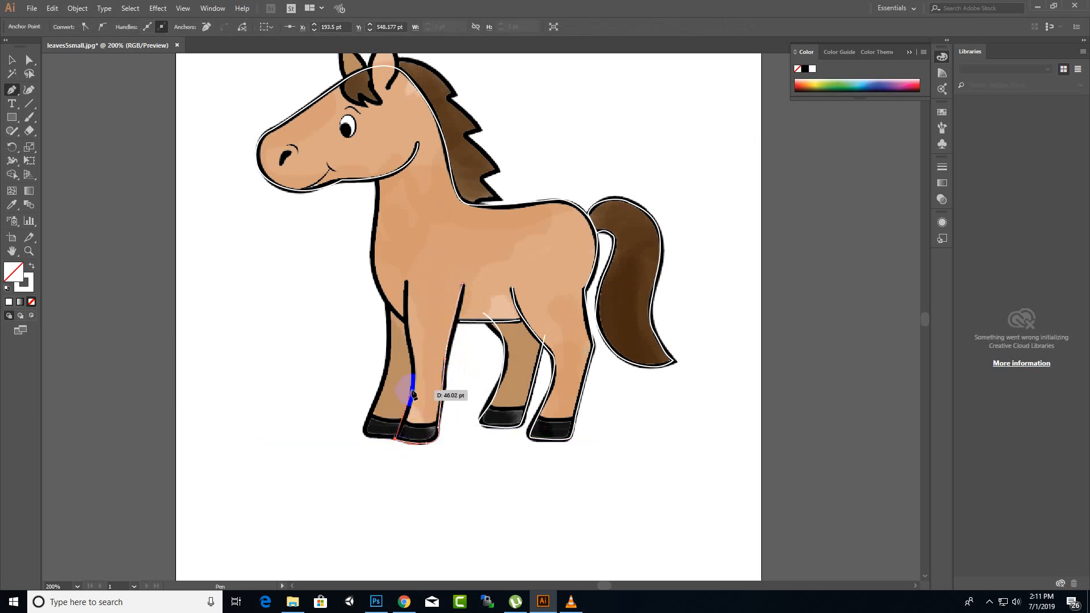
Step: Continue the path up the near foreleg's front edge to its upper end on the chest and end the open path
left_click_drag(414, 376, 413, 362)
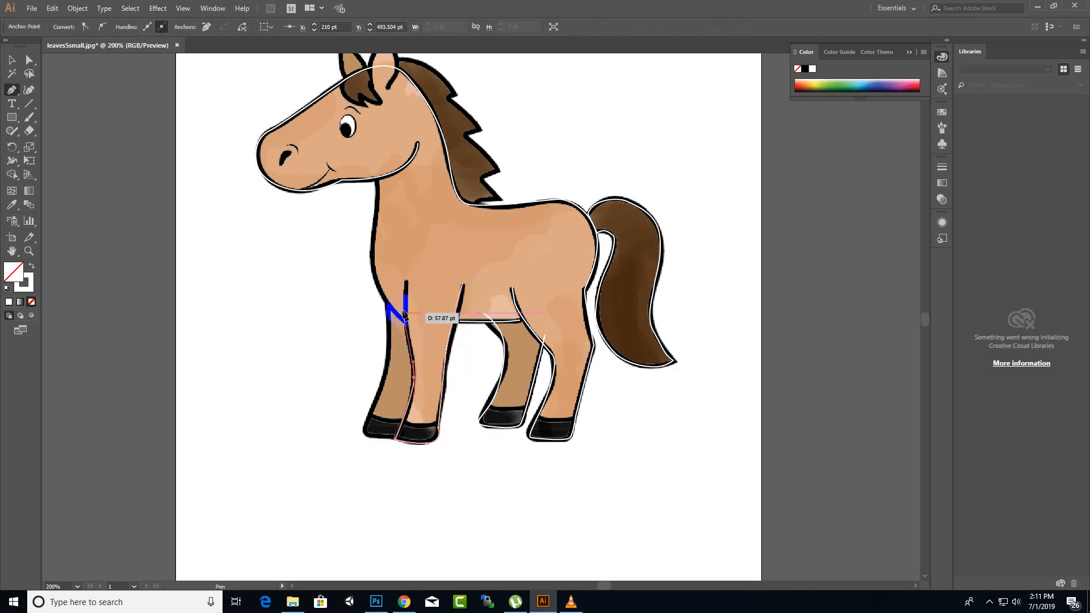
left_click_drag(406, 302, 405, 292)
left_click(406, 275)
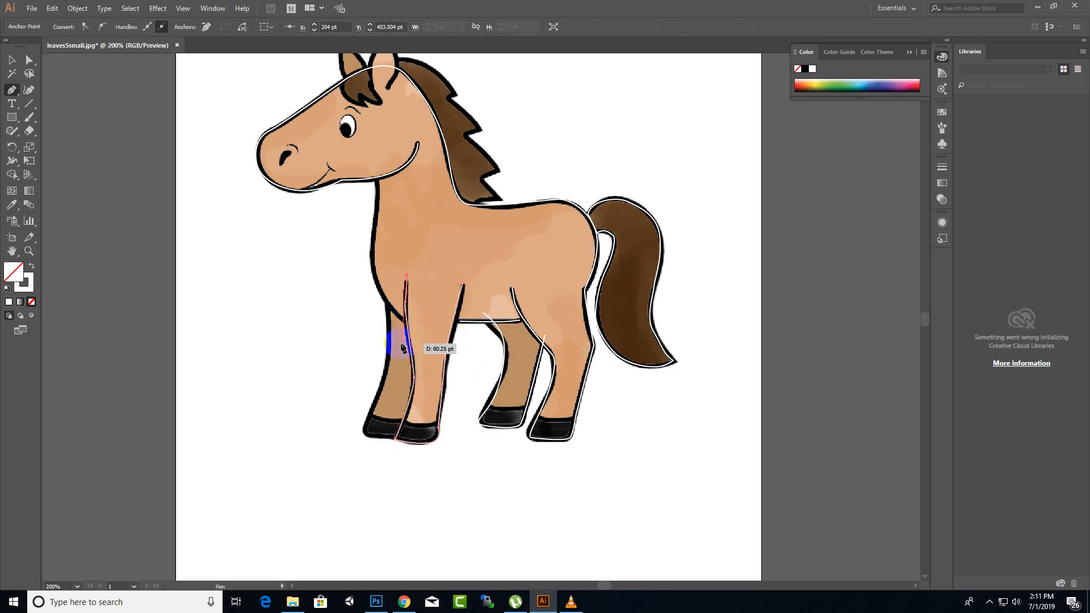
key("Escape")
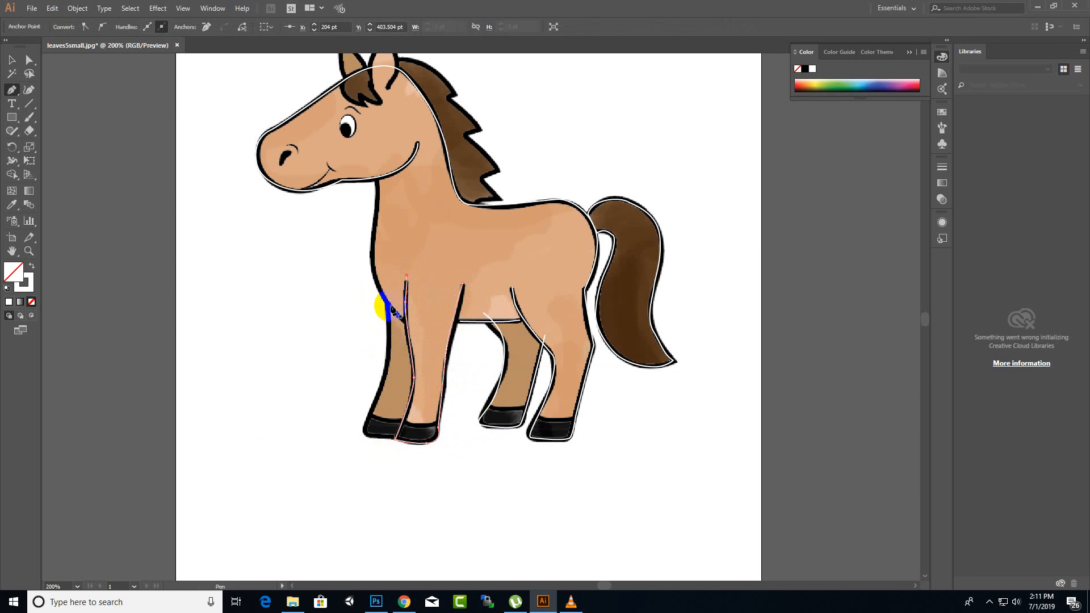
Step: Trace the far foreleg's front edge from the chest down and along its hoof to the near foreleg's hoof
left_click(389, 306)
left_click_drag(368, 425, 401, 430)
left_click(394, 436)
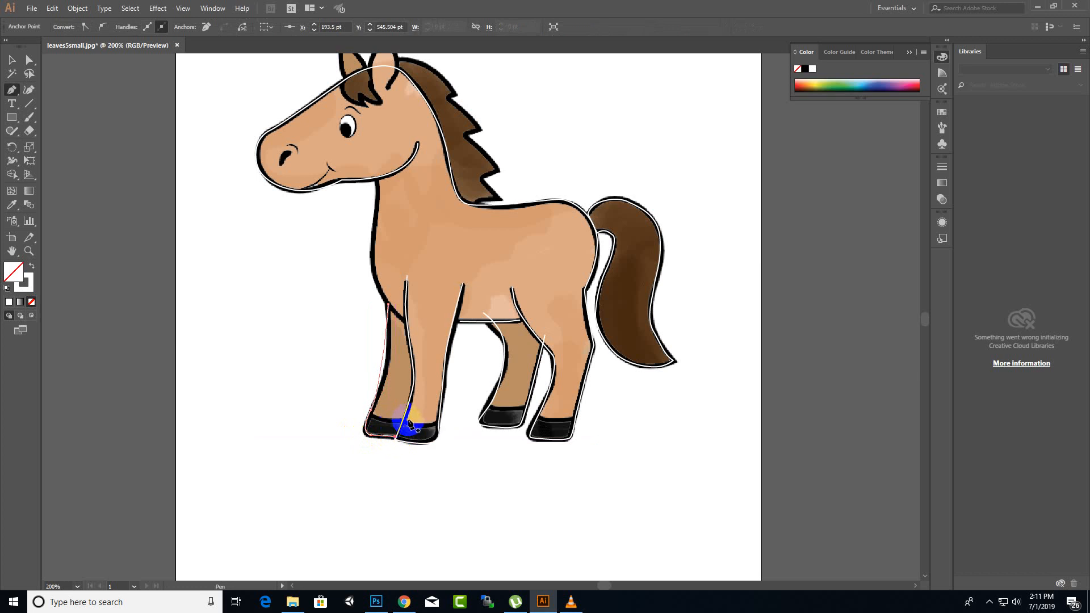
Step: Trace the chest and the front of the neck from the near foreleg up to the jaw and end the path
left_click_drag(368, 261, 382, 300)
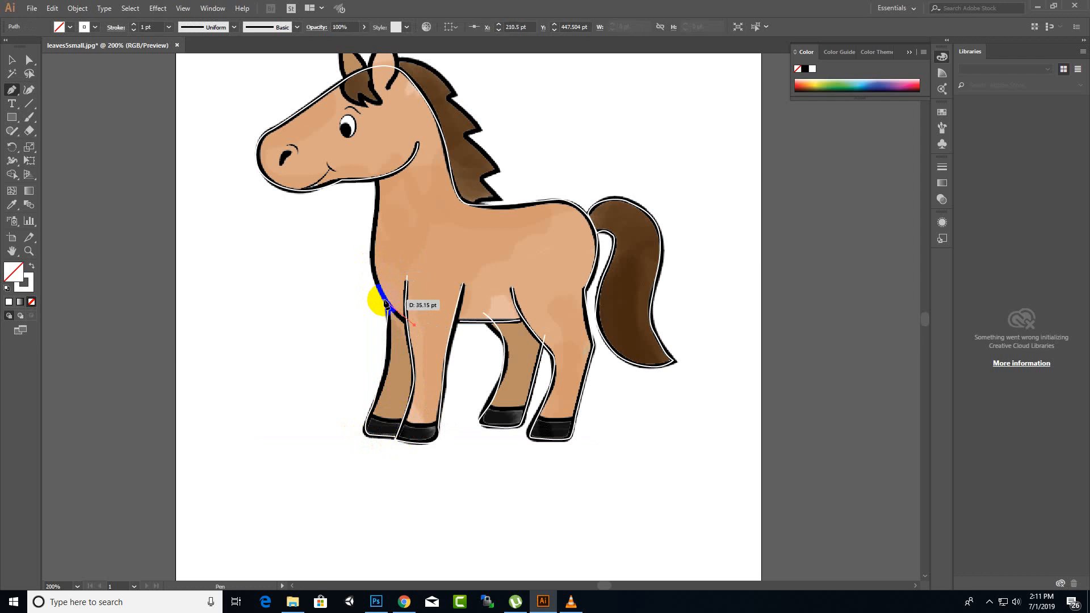
left_click(382, 297)
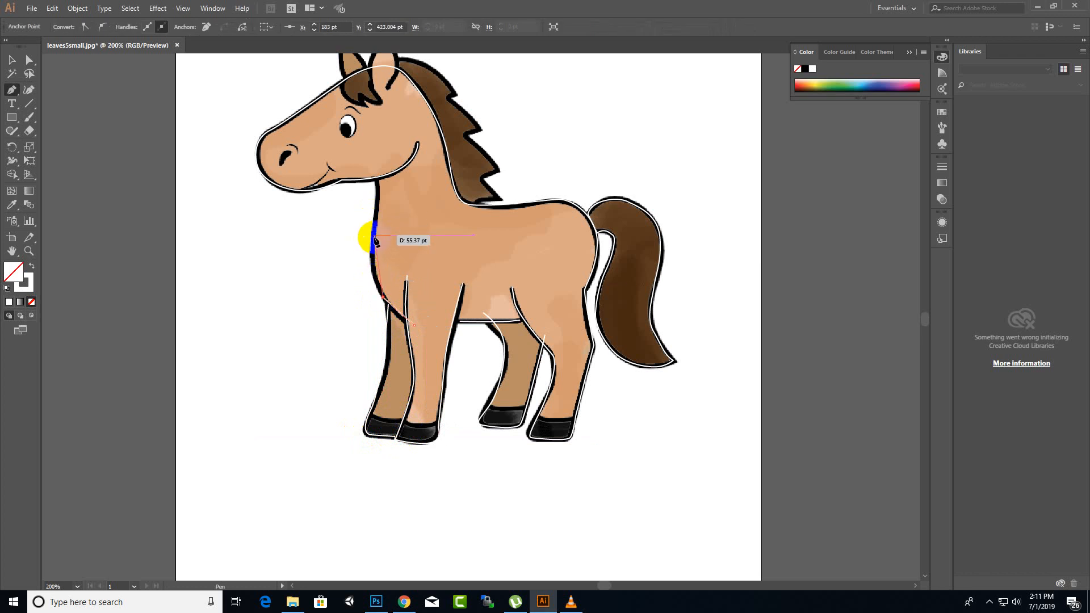
left_click_drag(374, 235, 375, 166)
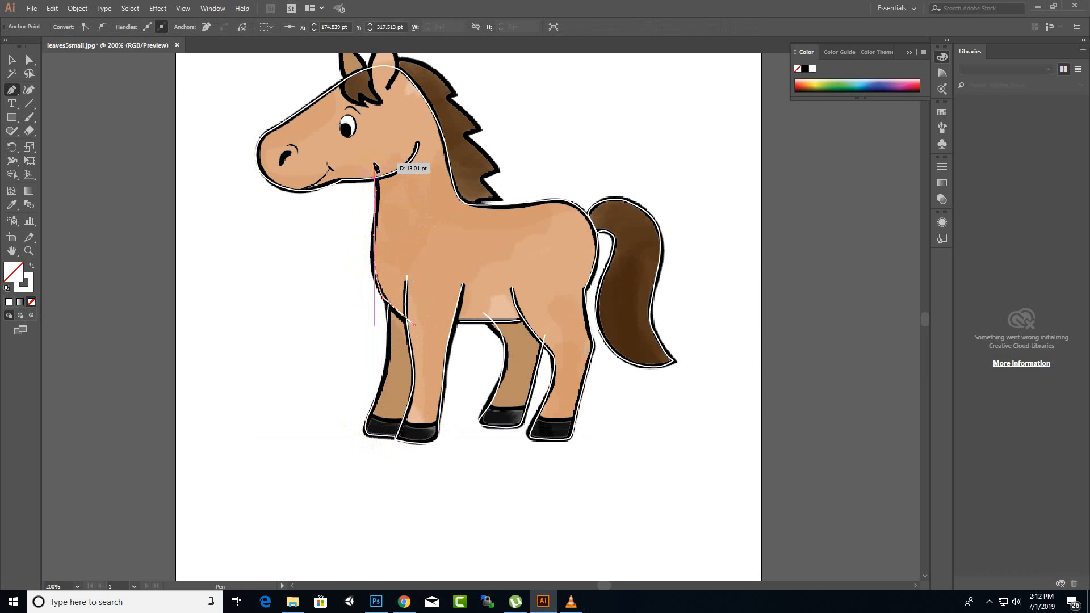
key("Escape")
Step: Trace the short curve above the nostril, and the mouth line with the small crease at its corner, as separate open paths
left_click_drag(285, 146, 299, 158)
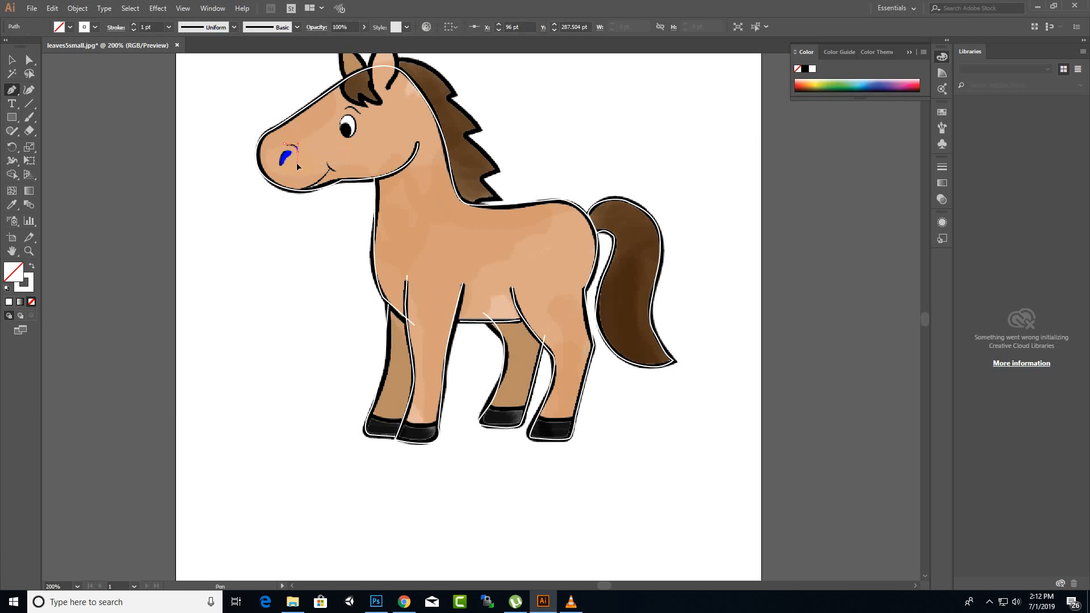
left_click(296, 162)
key("Escape")
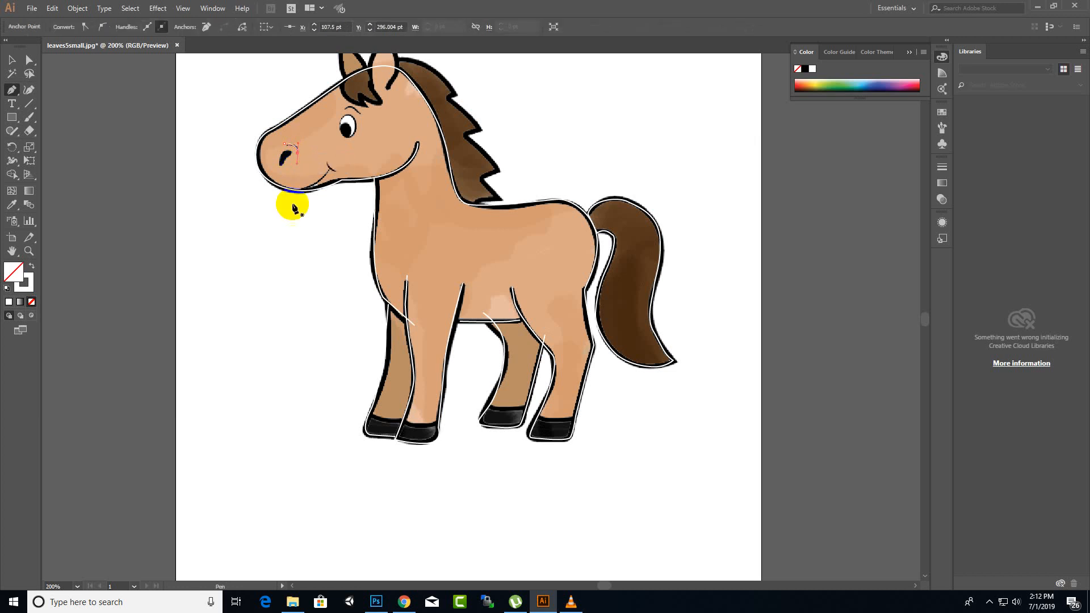
left_click(325, 162)
mouse_move(335, 171)
left_mouse_down()
mouse_move(346, 175)
mouse_move(331, 173)
left_mouse_up()
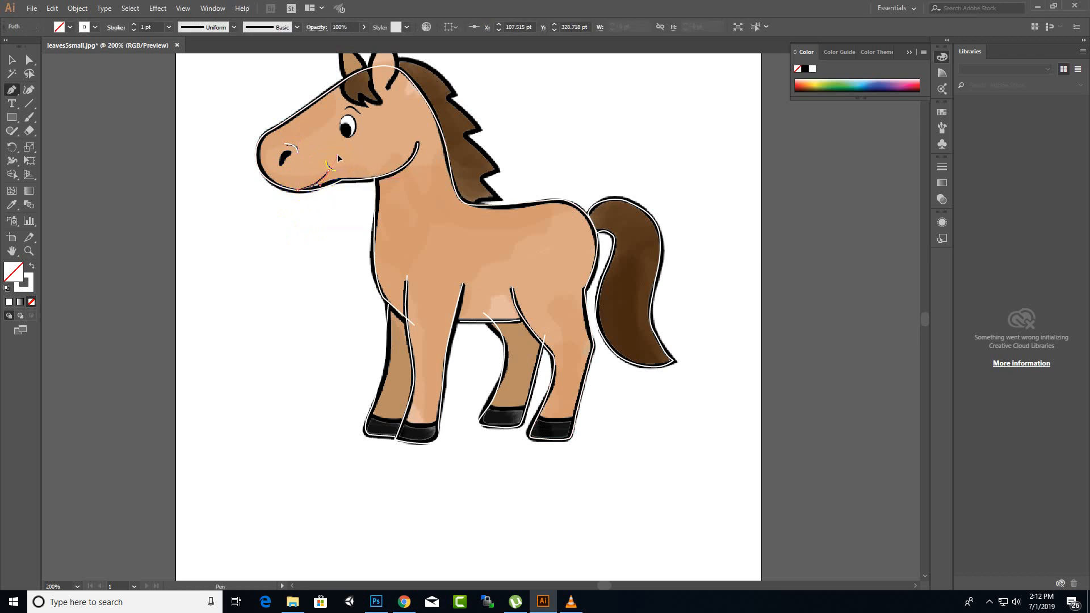
Step: Trace the dark nostril shape with the Pen tool and close the path at its lower tip
left_click(282, 166)
left_click_drag(282, 167, 293, 154)
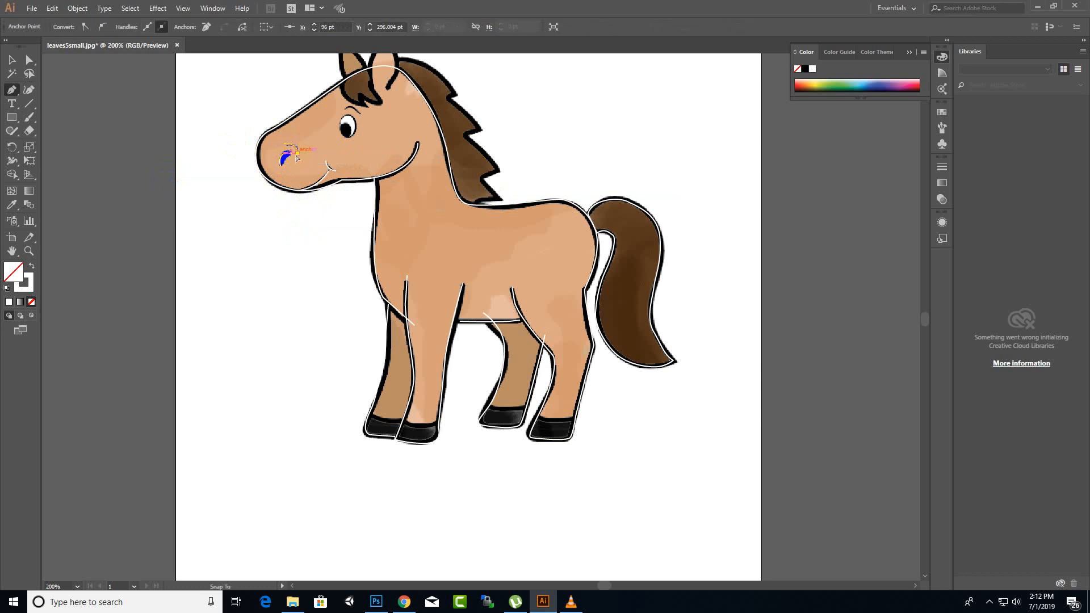
left_click(291, 153)
mouse_move(294, 157)
left_mouse_down()
mouse_move(287, 147)
mouse_move(289, 161)
left_mouse_up()
scroll(290, 159, "up", 1)
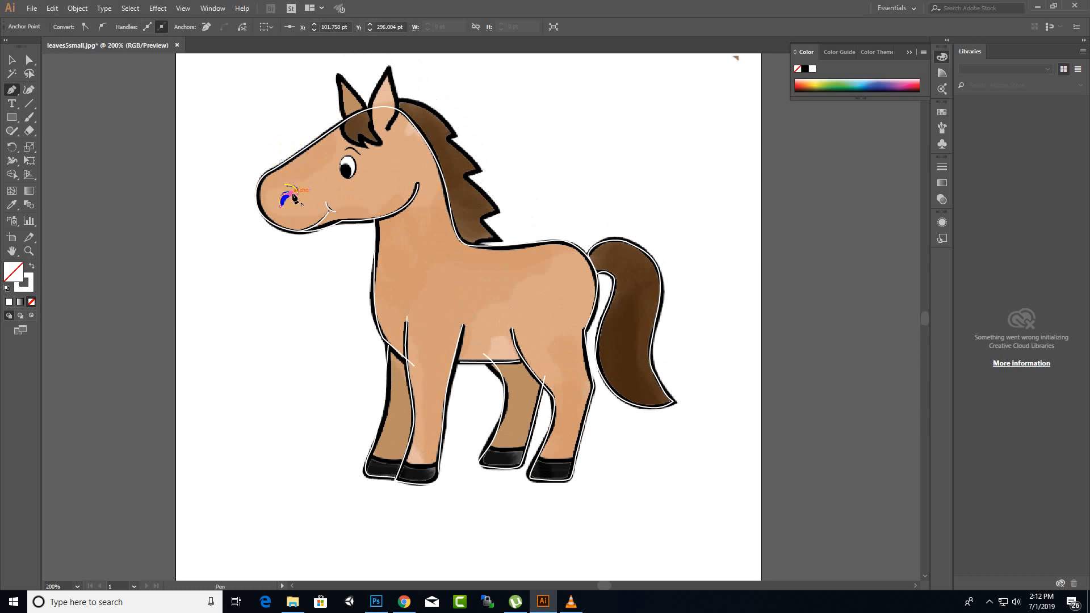
scroll(290, 202, "up", 2)
scroll(291, 196, "up", 3)
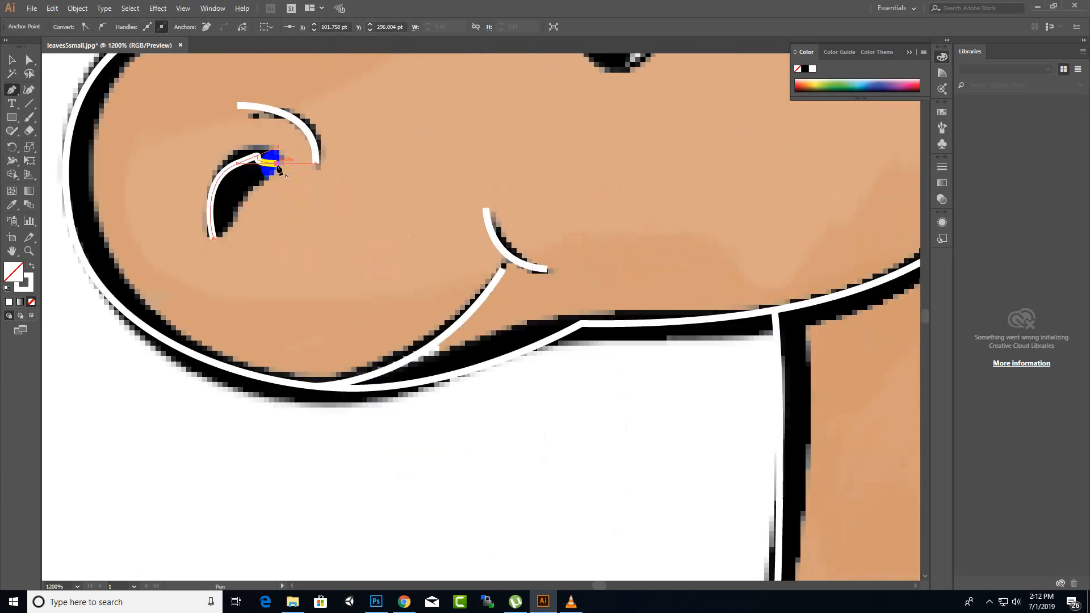
left_click_drag(278, 165, 216, 239)
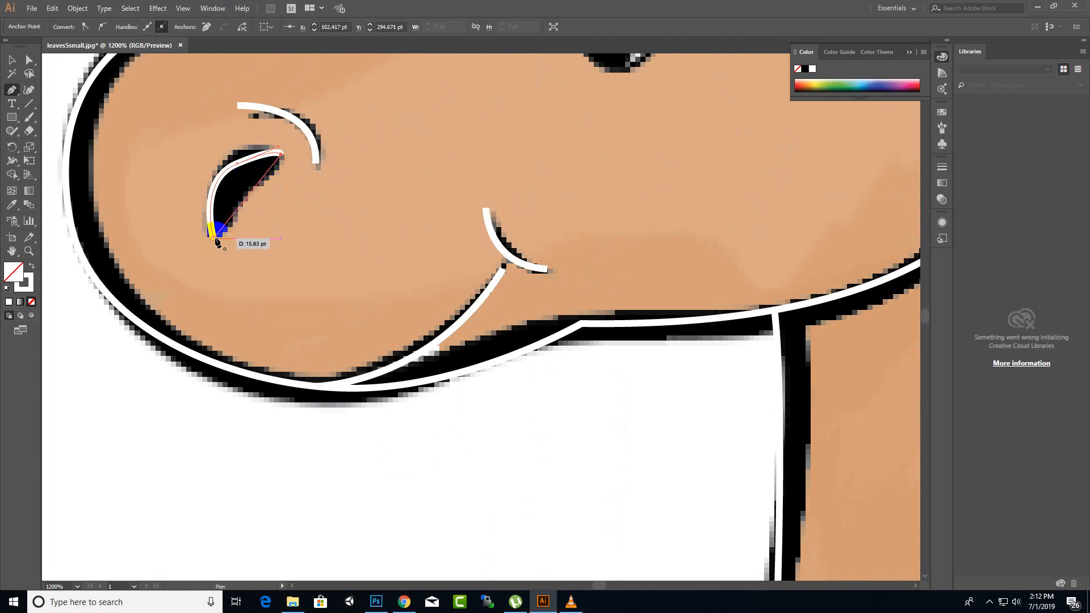
left_click(214, 238)
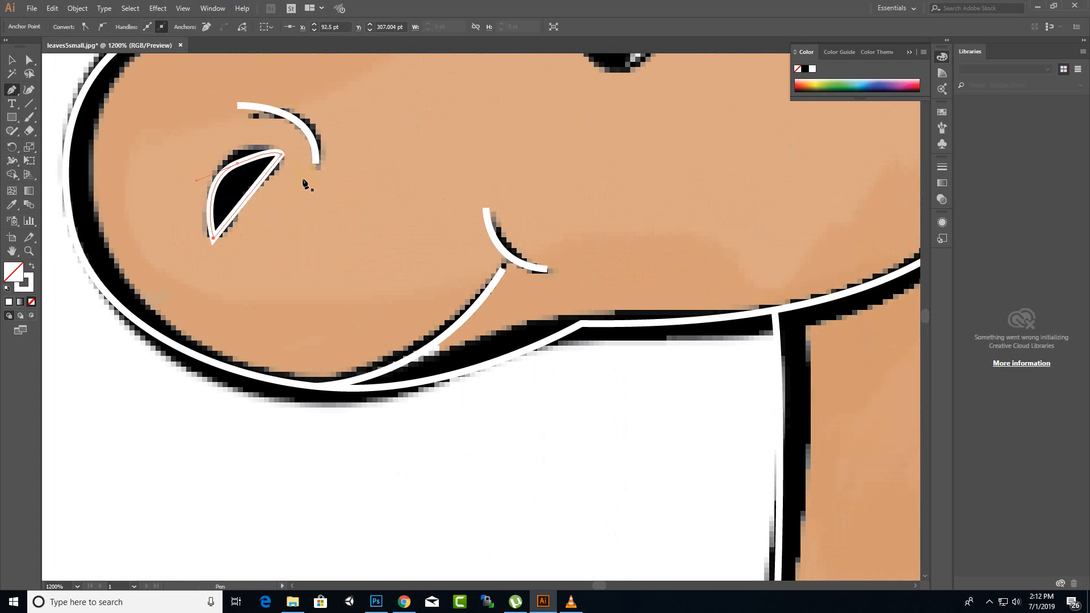
Step: Trace the eye's outer outline with the Pen tool and close the path at its top
scroll(305, 183, "down", 4)
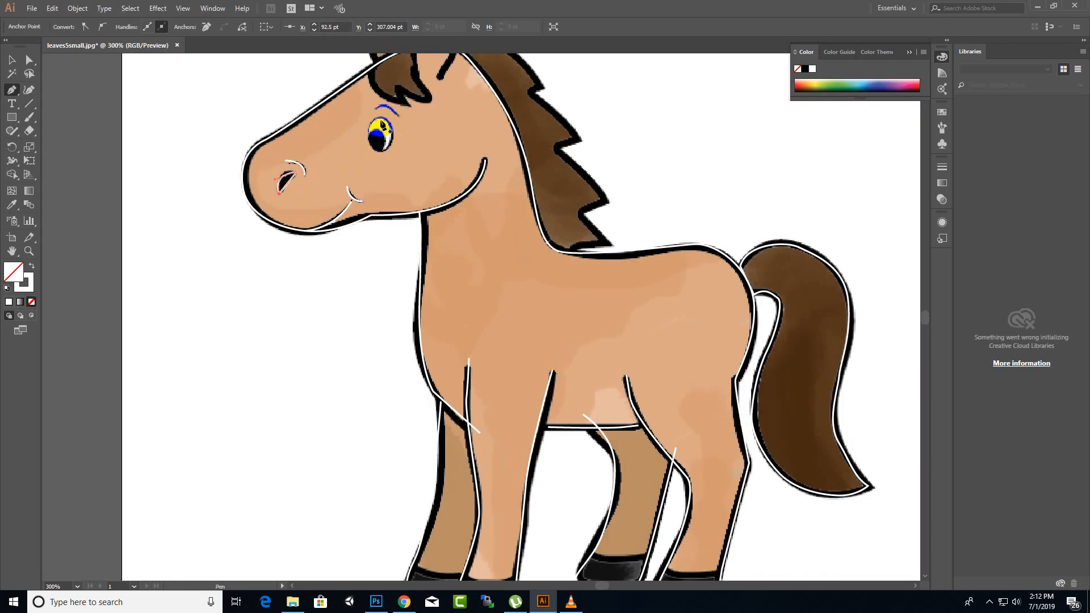
left_click(379, 121)
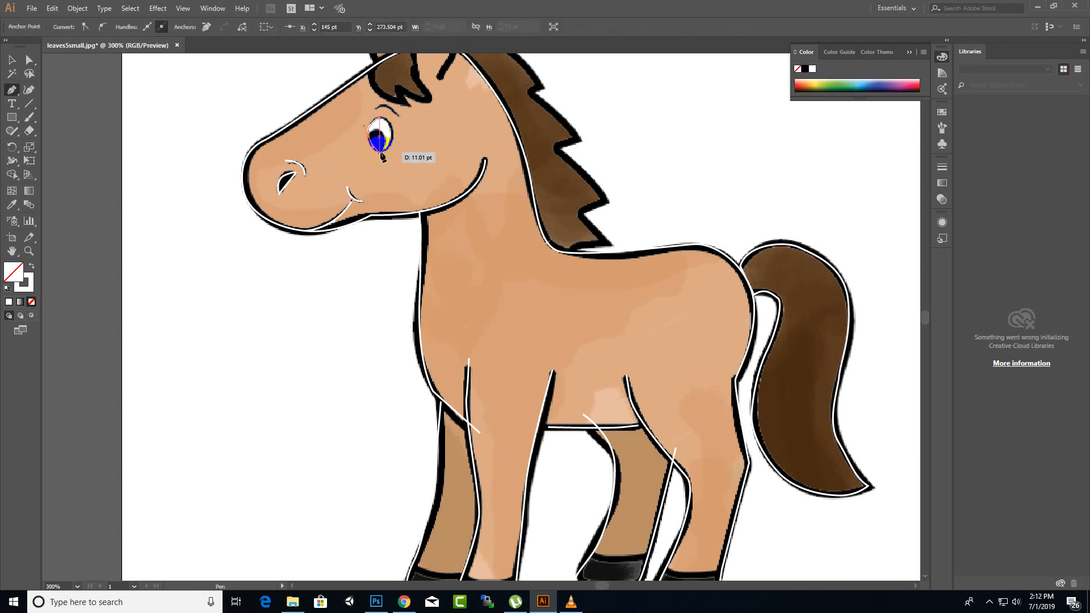
left_click_drag(380, 153, 393, 133)
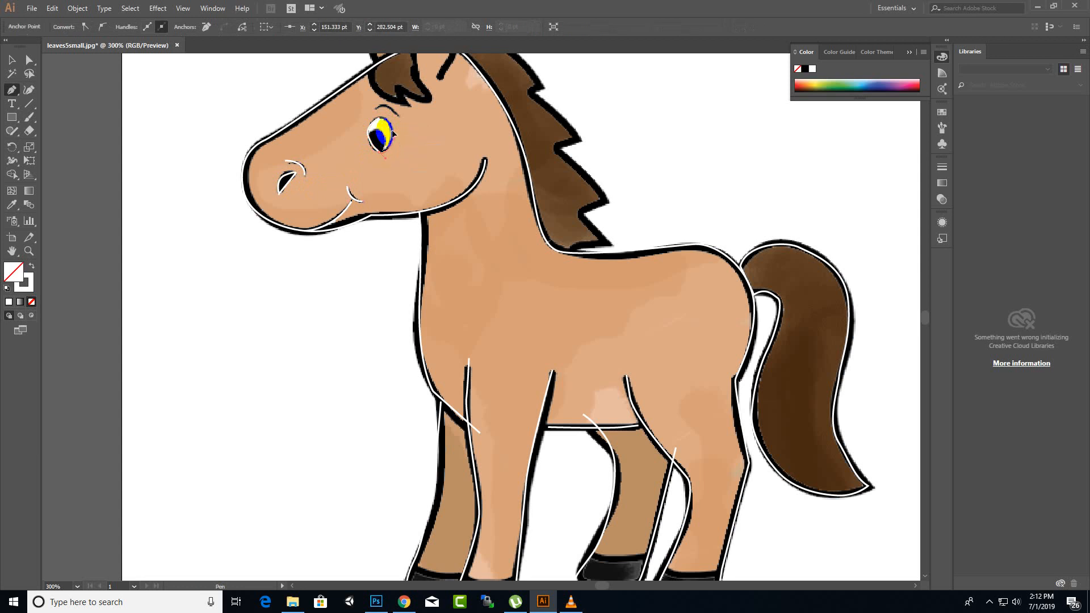
left_click(379, 118)
Step: Duplicate the eye outline as a smaller copy about 8.8 by 12 pt and place it around the pupil
left_click(12, 59)
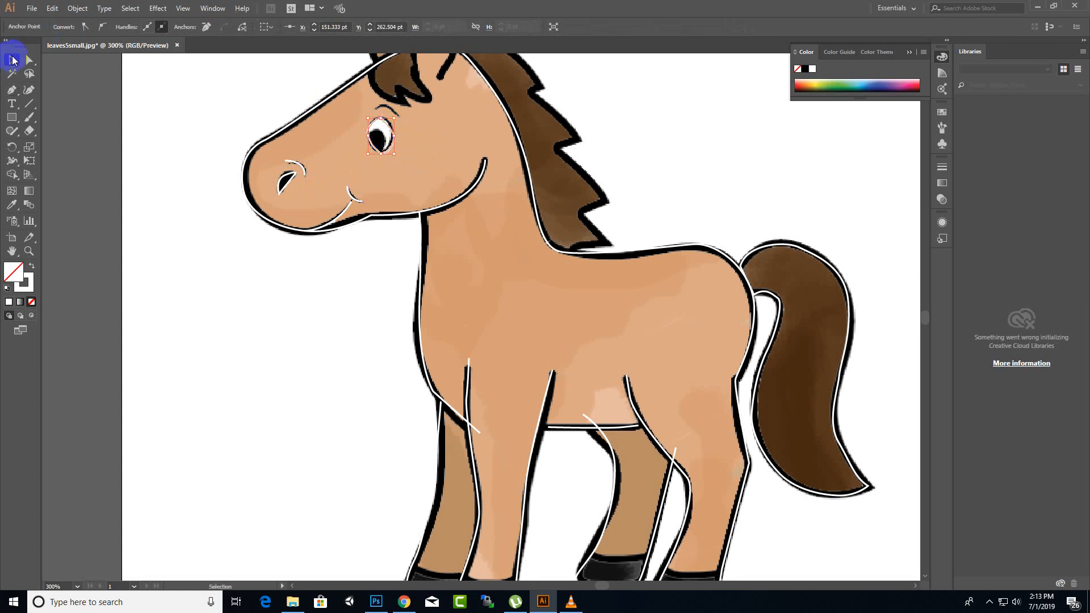
left_click(381, 148)
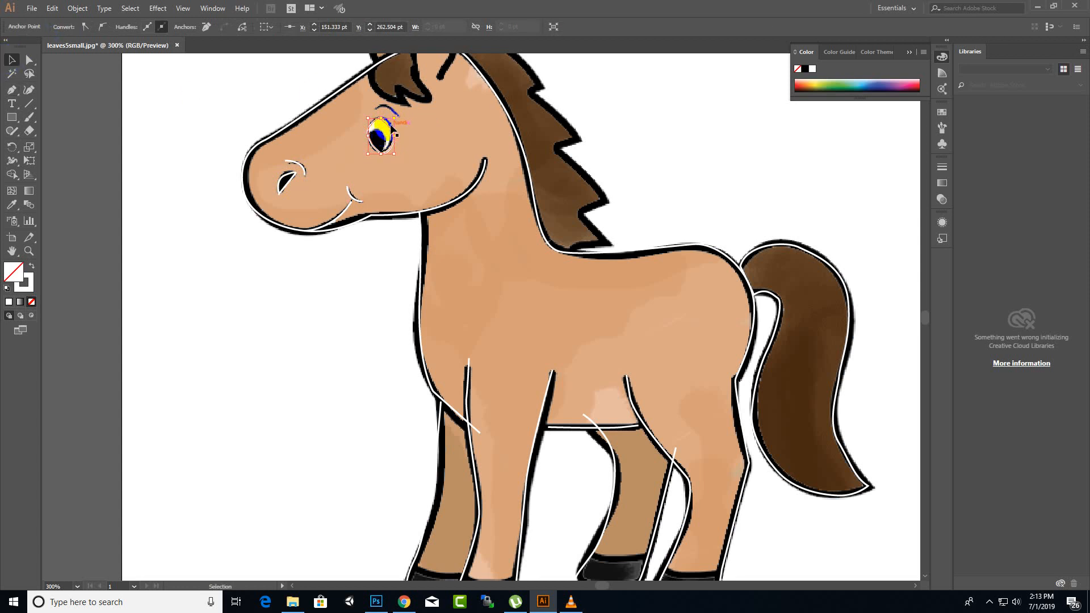
left_click(395, 131)
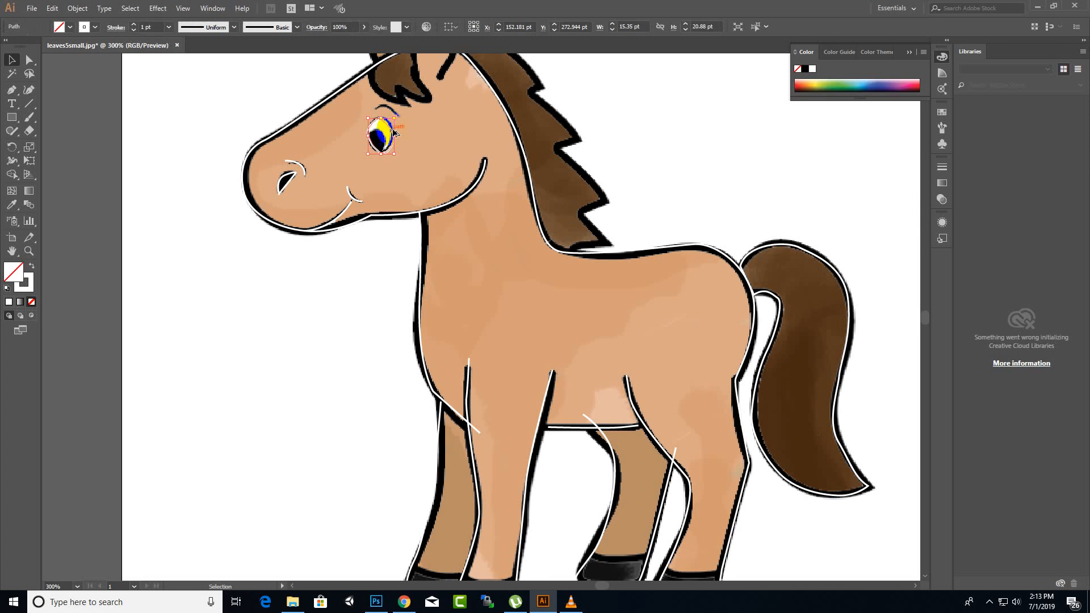
mouse_move(394, 129)
left_mouse_down()
mouse_move(391, 118)
mouse_move(382, 134)
left_mouse_up()
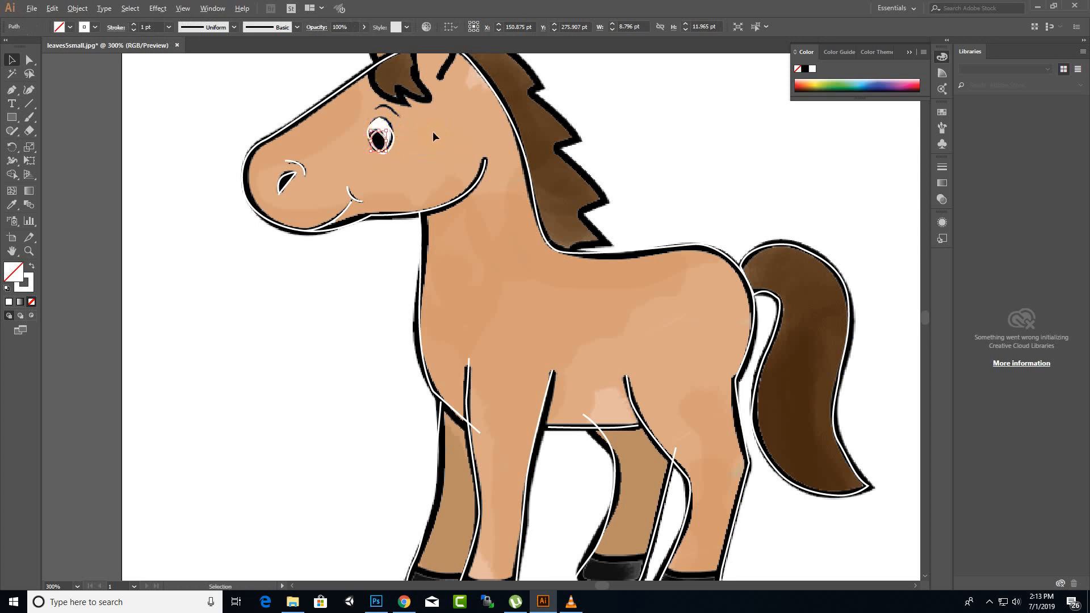
Step: Trace the eyebrow above the eye as a short open curve with the Pen tool
scroll(432, 132, "down", 3)
scroll(461, 66, "up", 3)
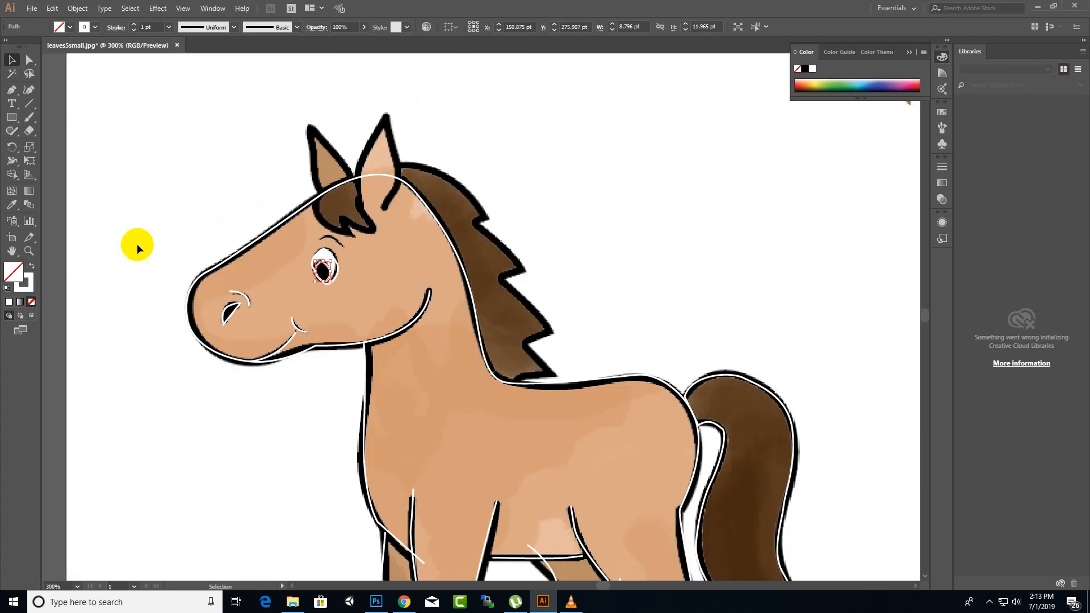
left_click(12, 90)
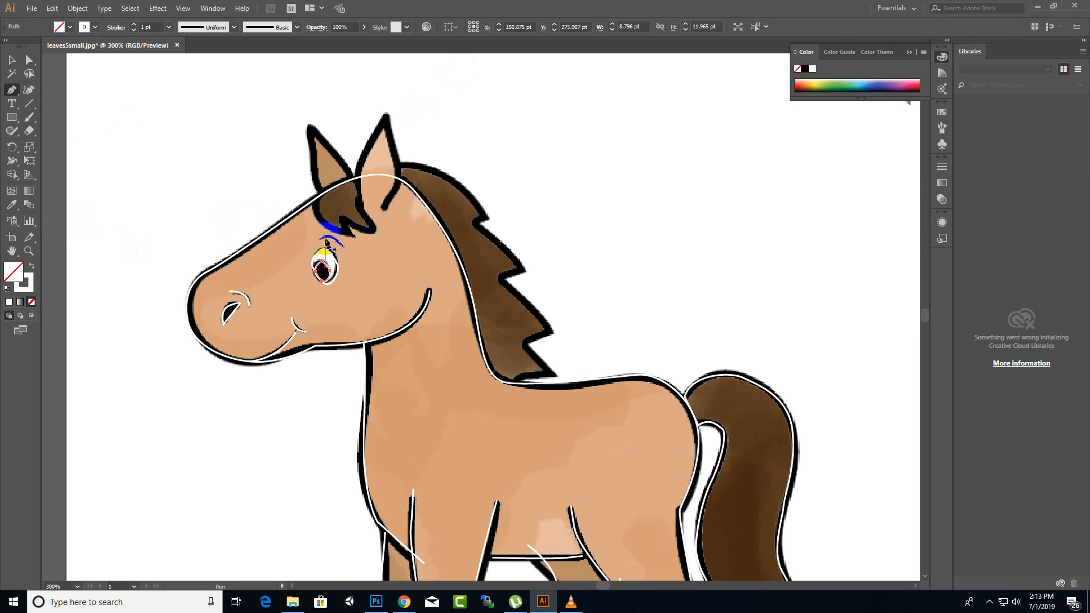
left_click_drag(320, 241, 346, 256)
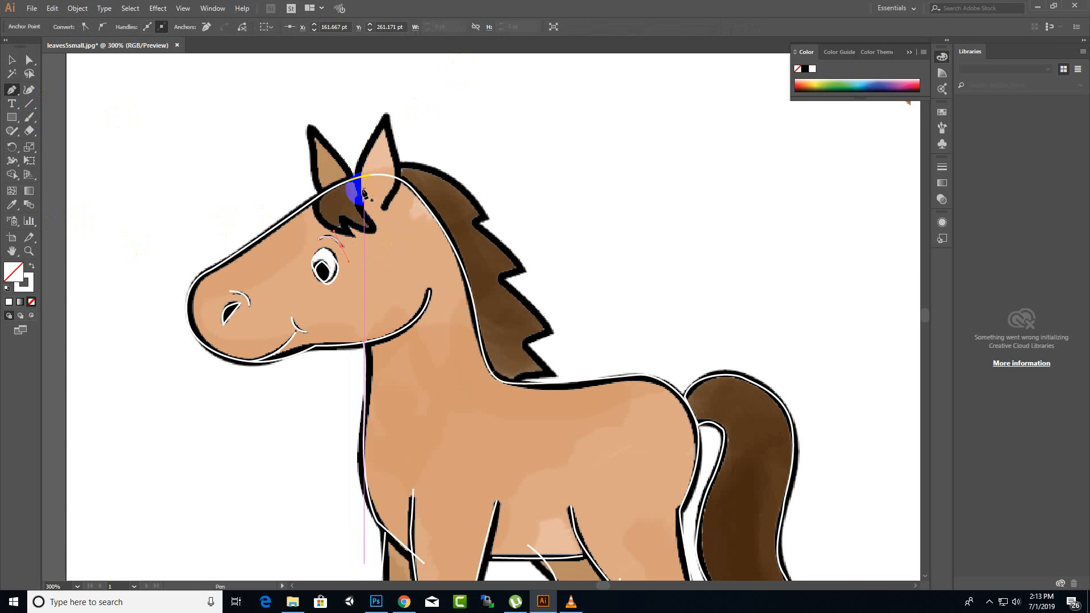
Step: Trace the near ear from its base over the tip, continuing down along the jagged forelock to the forehead
left_click(385, 209)
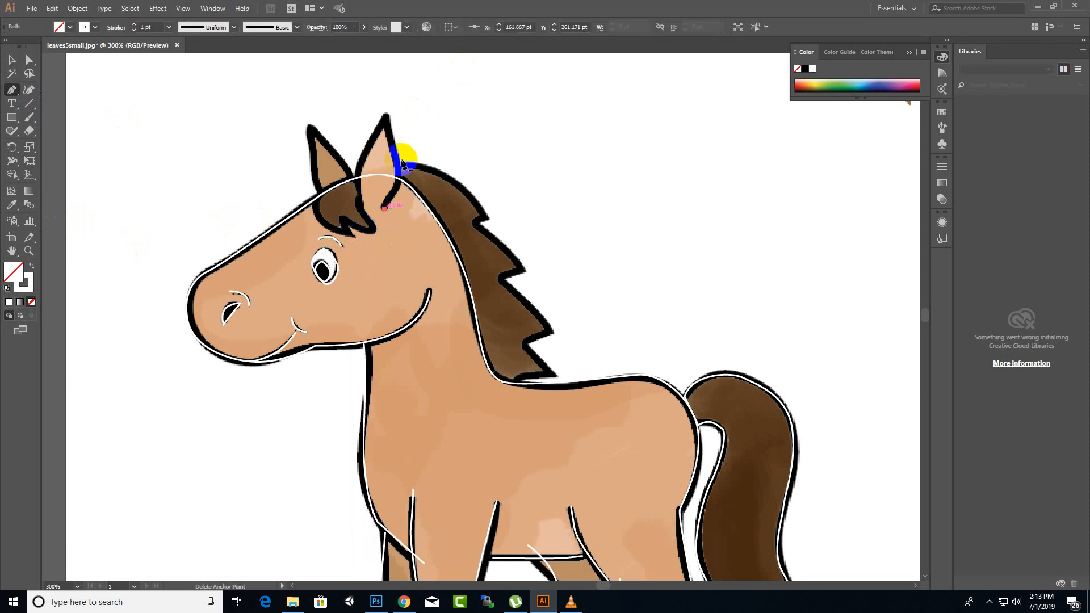
left_click_drag(392, 148, 367, 225)
left_click(370, 231)
left_click(344, 219)
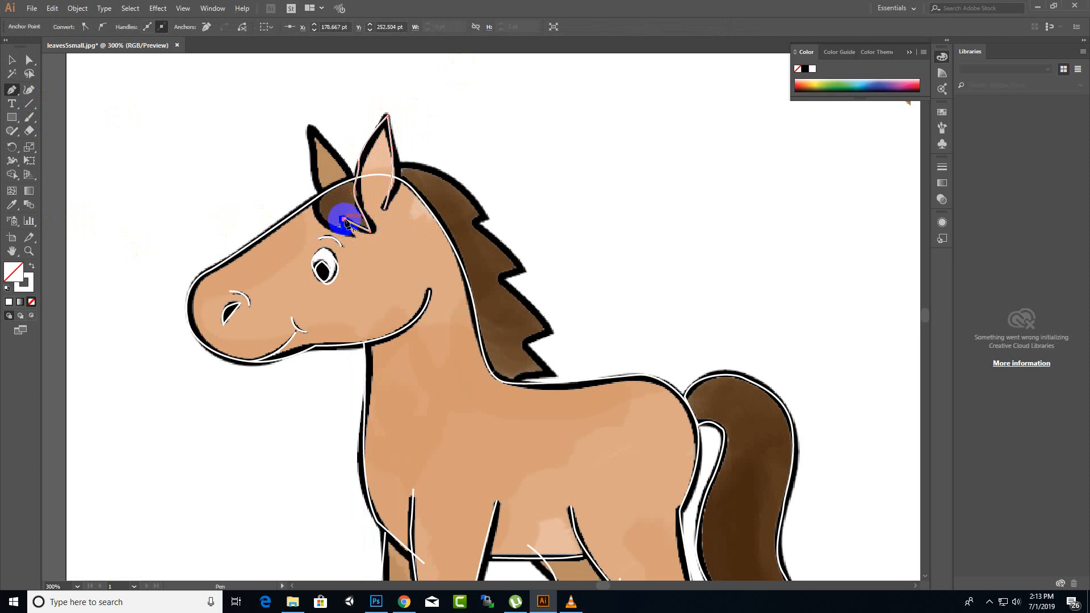
left_click(316, 207)
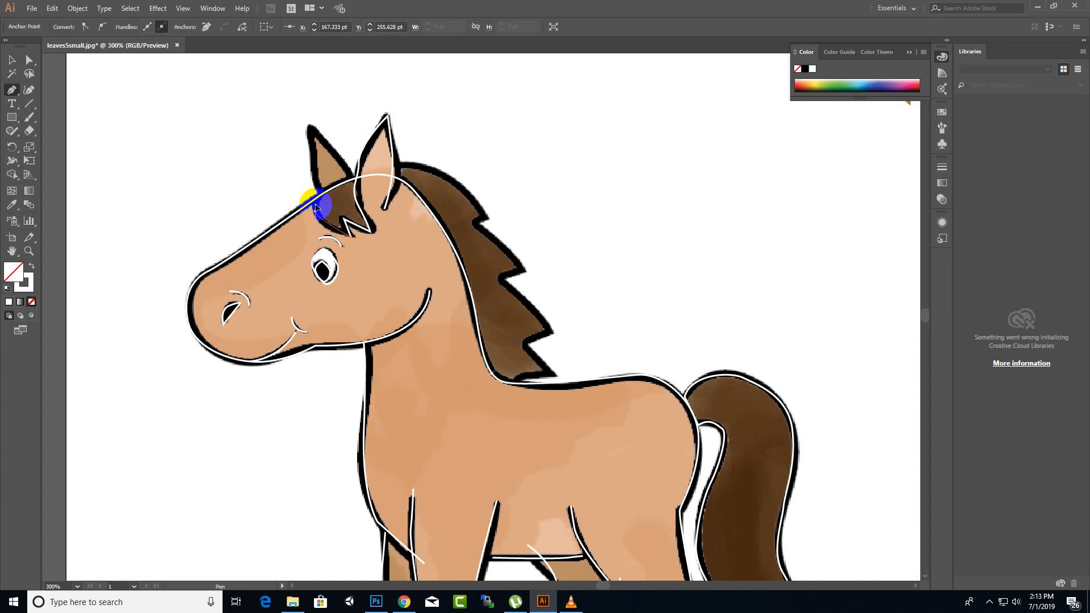
Step: Continue the path from the forehead up to the far ear's tip and back down to the near ear's base
left_click_drag(312, 153, 312, 122)
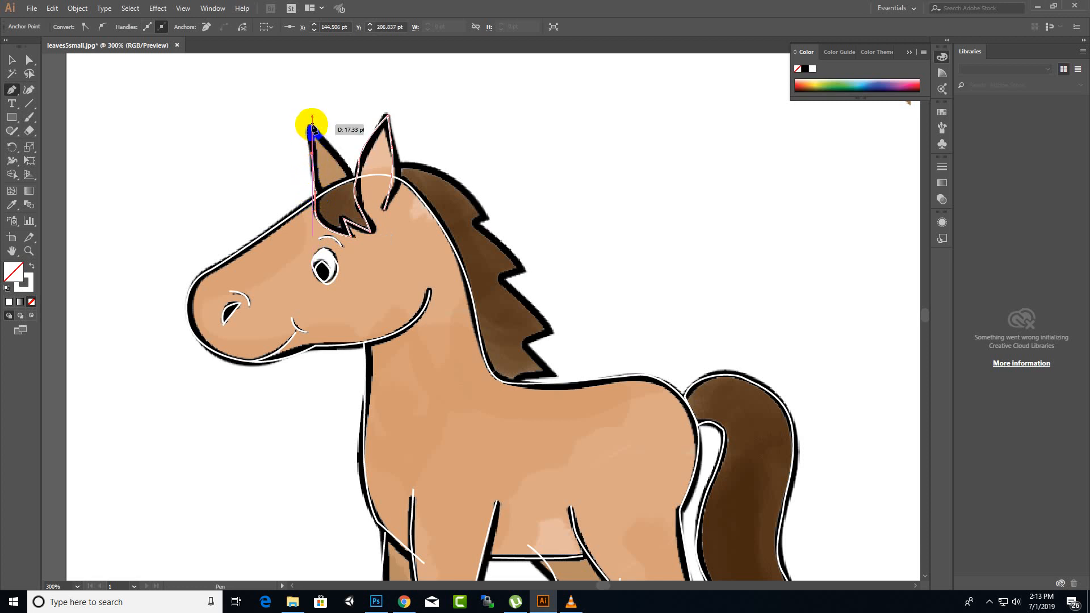
left_click(309, 124)
left_click(348, 167)
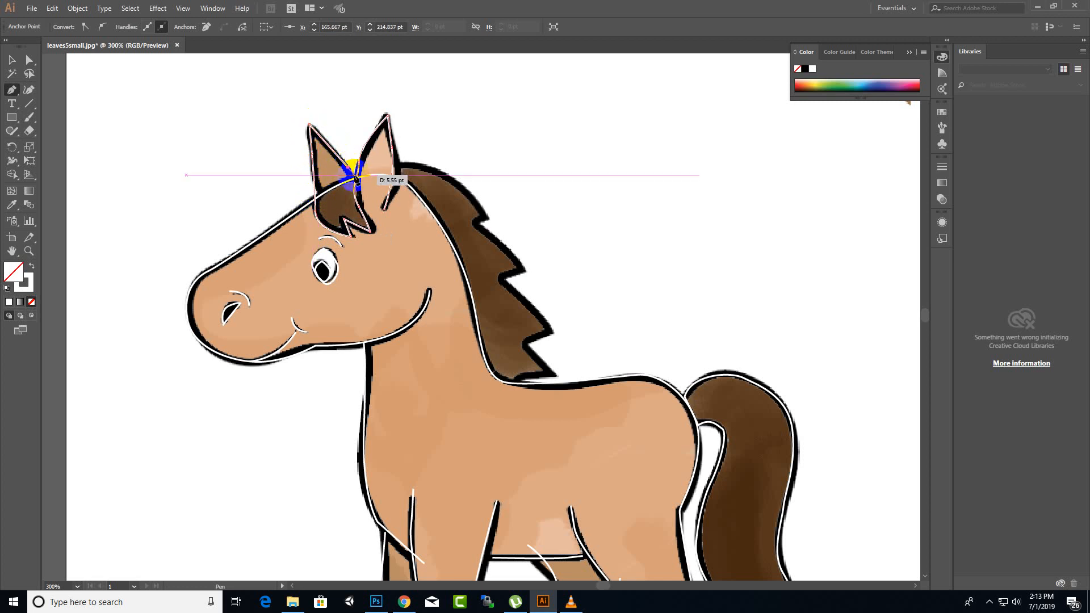
left_click_drag(357, 179, 370, 206)
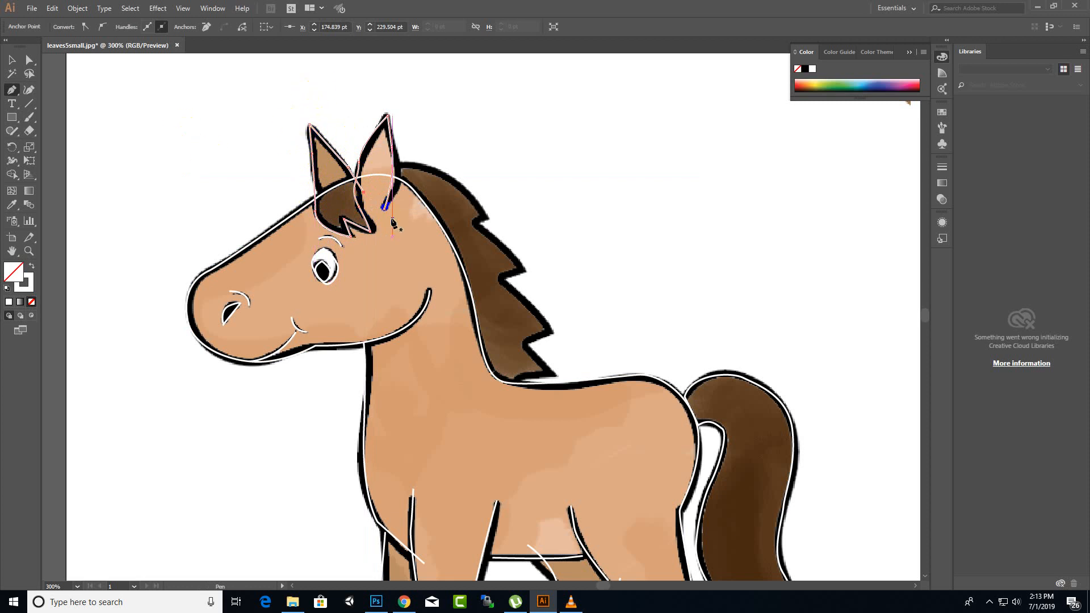
Step: Select all the traced horse paths and display the document's layers
scroll(384, 206, "down", 4)
scroll(397, 218, "up", 2)
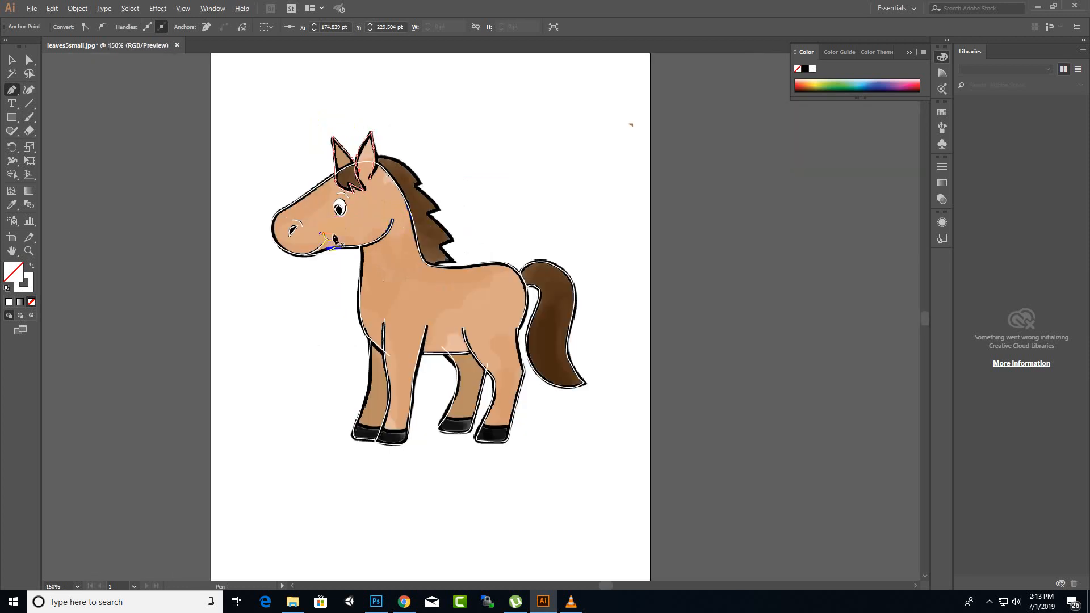
left_click(12, 61)
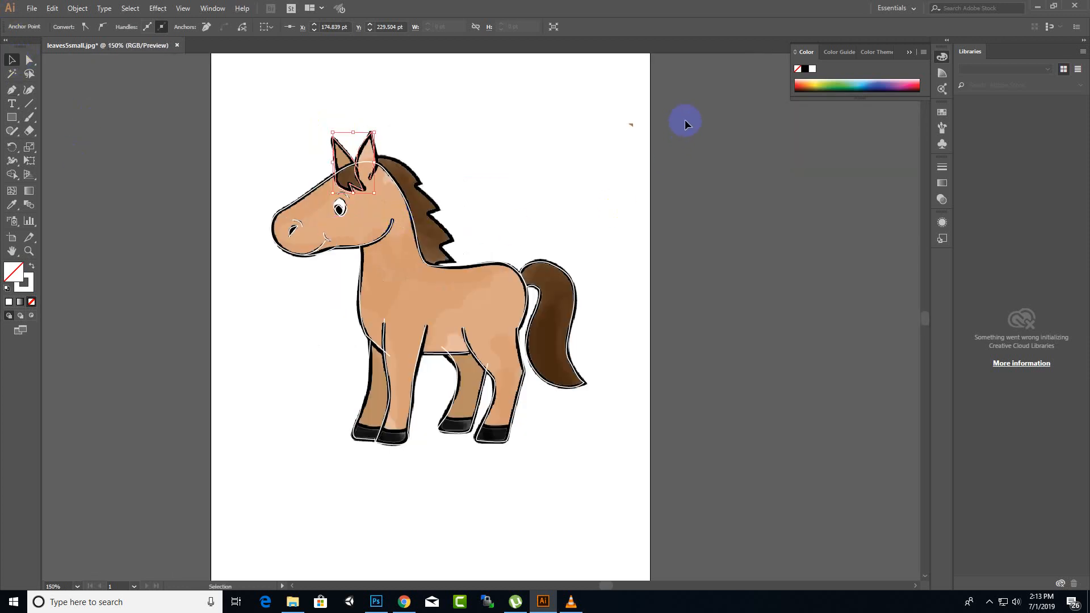
left_click_drag(645, 85, 235, 506)
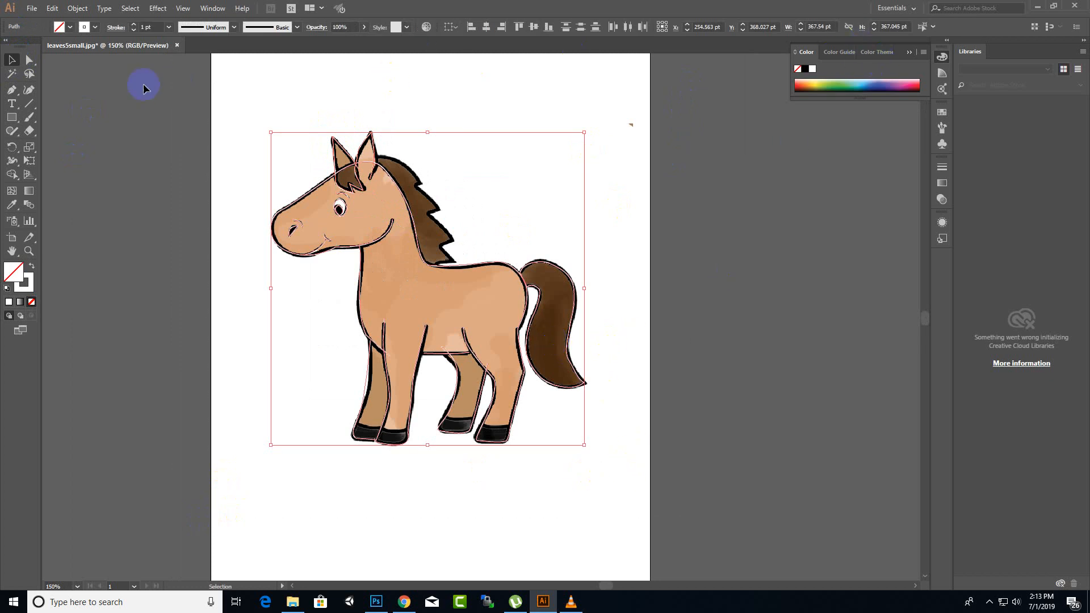
left_click(207, 8)
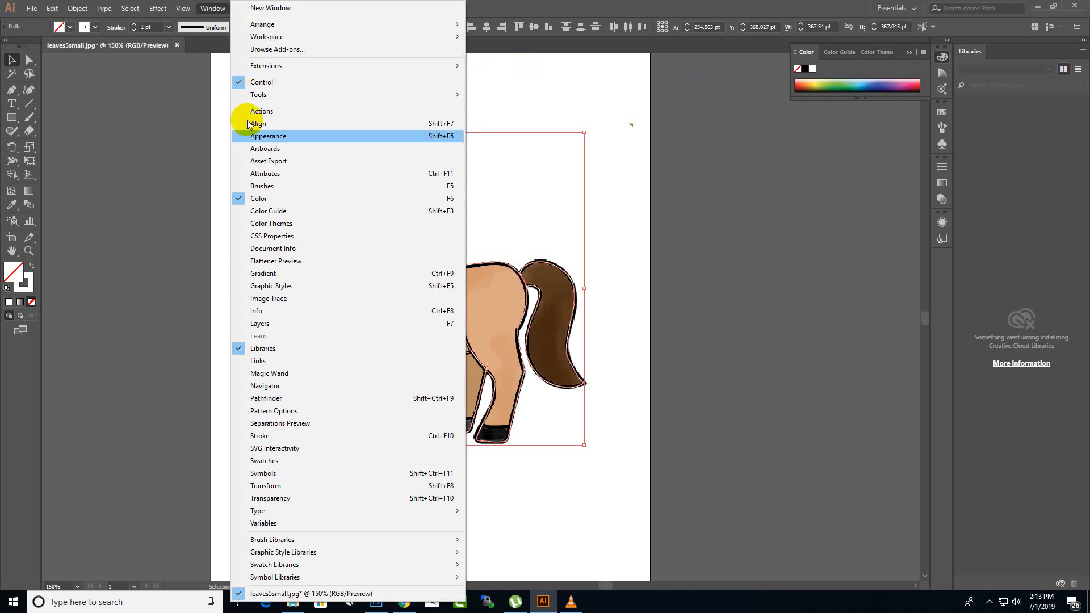
left_click(257, 324)
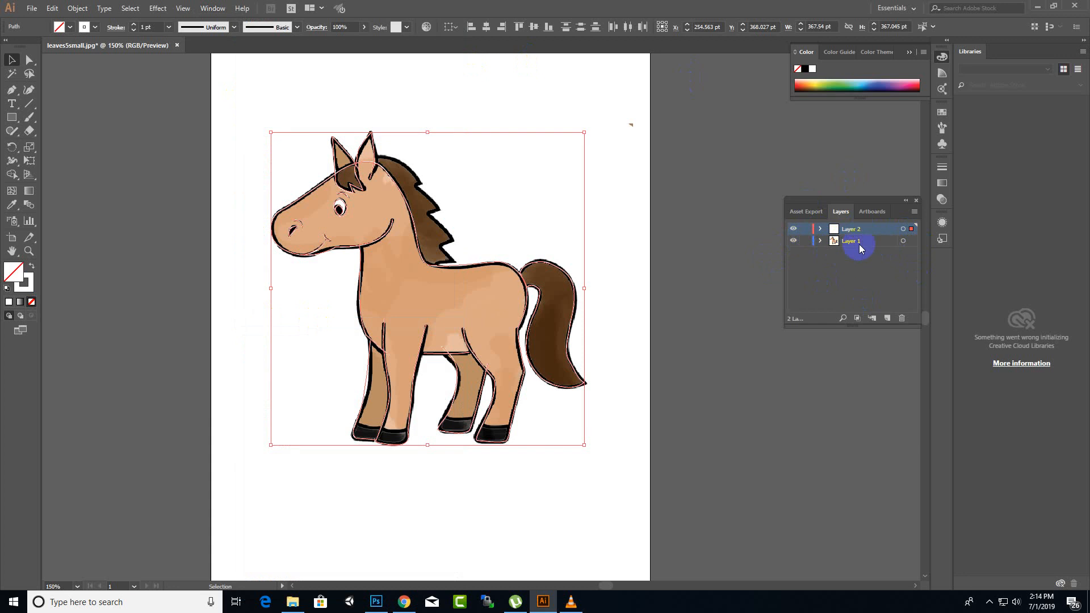
left_click(860, 245)
key("Delete")
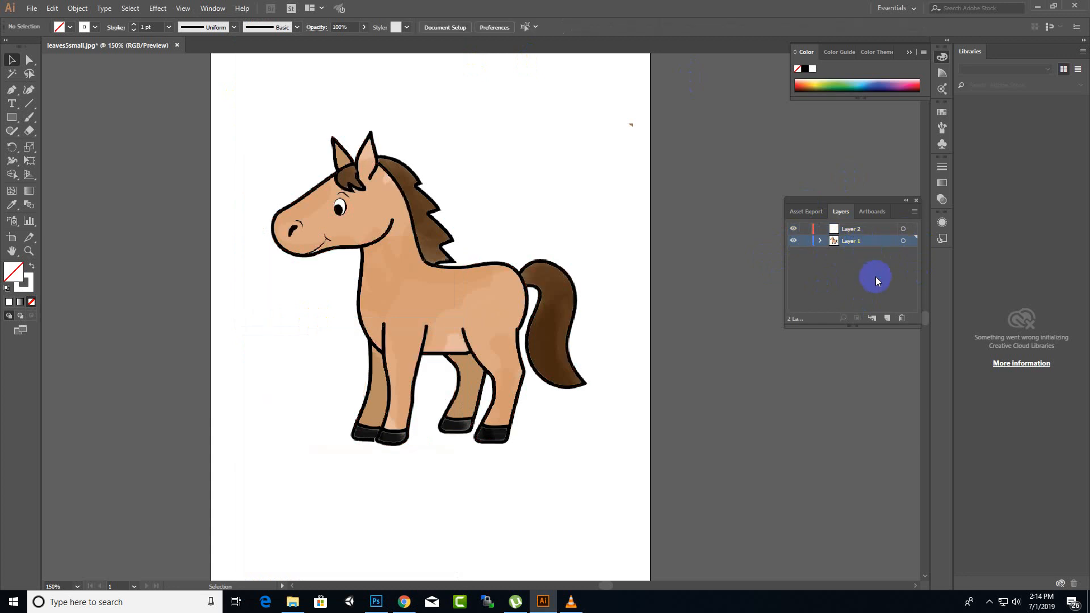
key("ctrl+z")
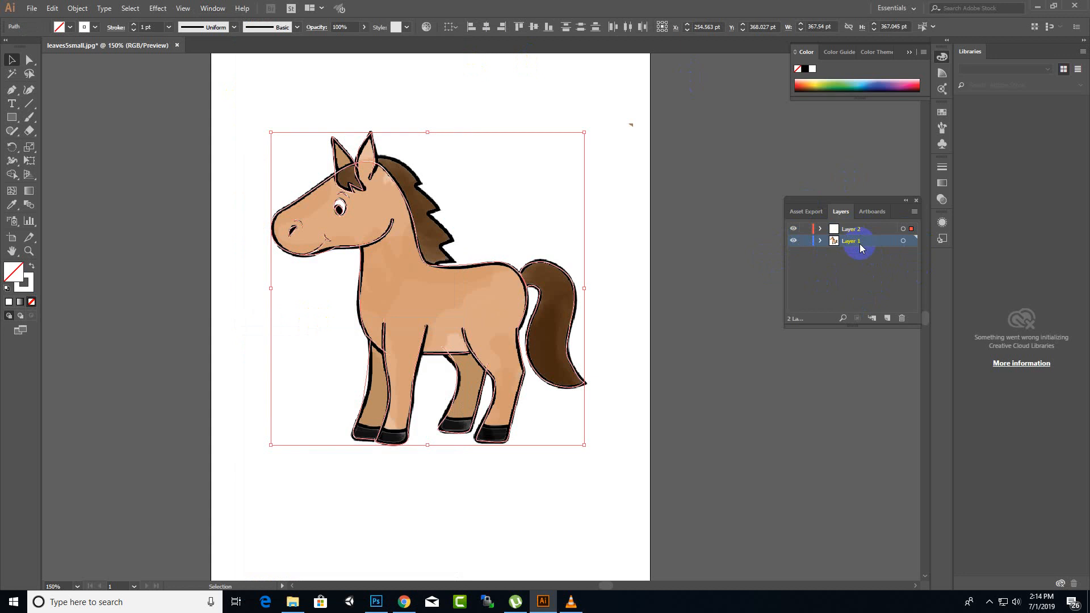
key("Delete")
key("ctrl+z")
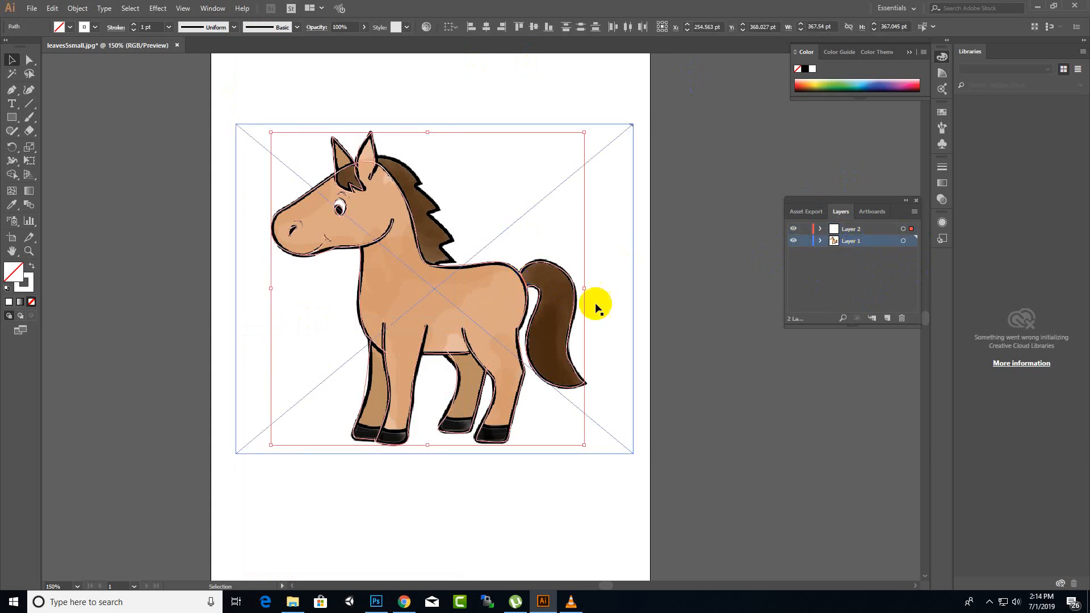
Step: Move the horse reference image away from the traced paths and delete it from Layer 1
left_click_drag(593, 302, 731, 477)
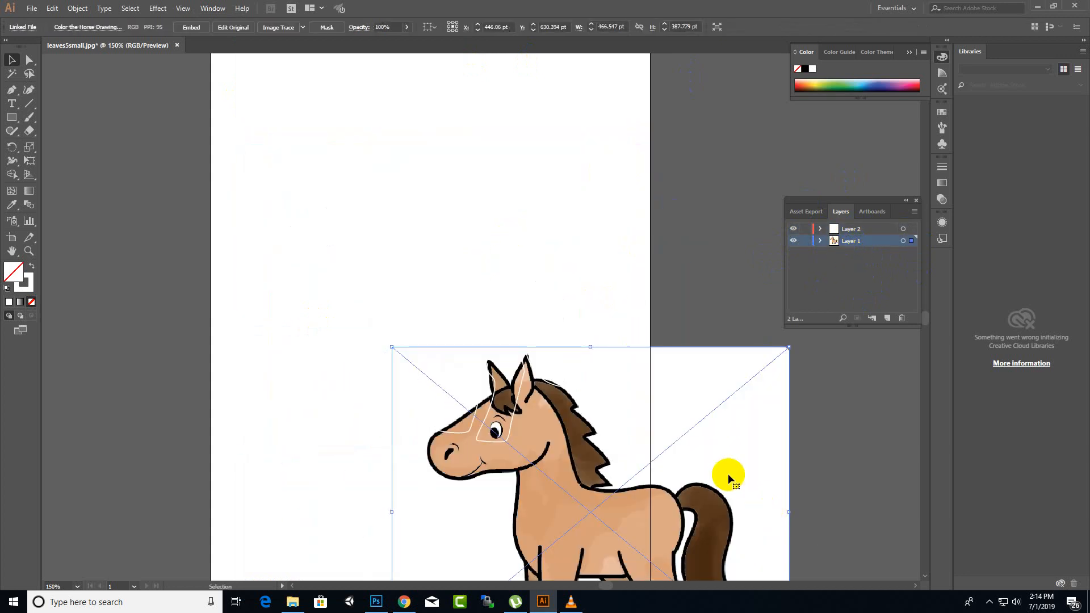
left_click(459, 237)
left_click_drag(611, 99, 341, 334)
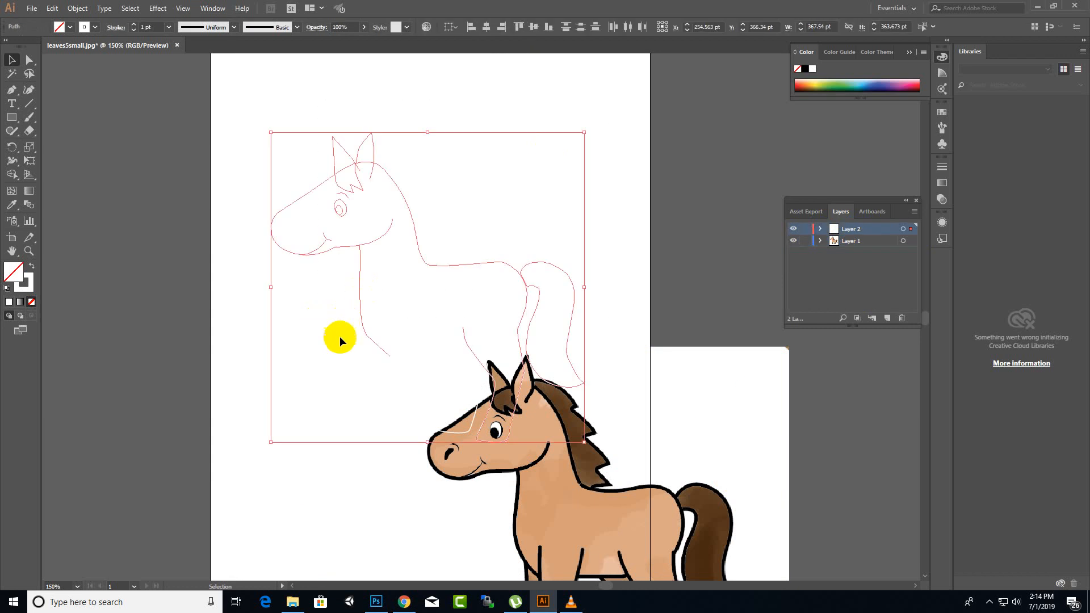
left_click(790, 423)
left_click_drag(783, 437, 851, 366)
key("Delete")
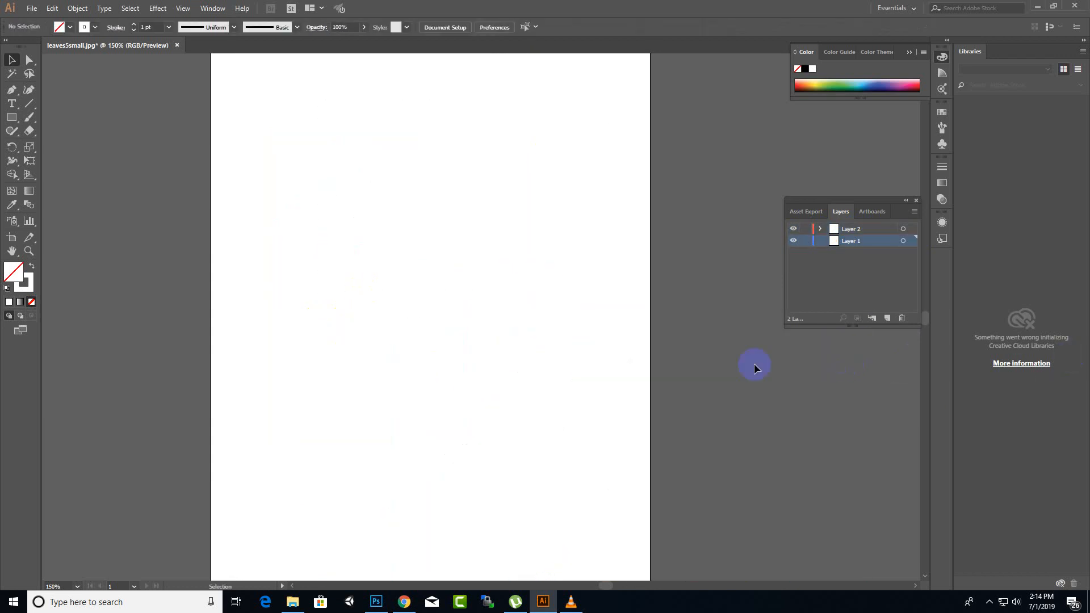
Step: Select all the traced horse paths and give them no fill and a black stroke
left_click_drag(703, 60, 222, 571)
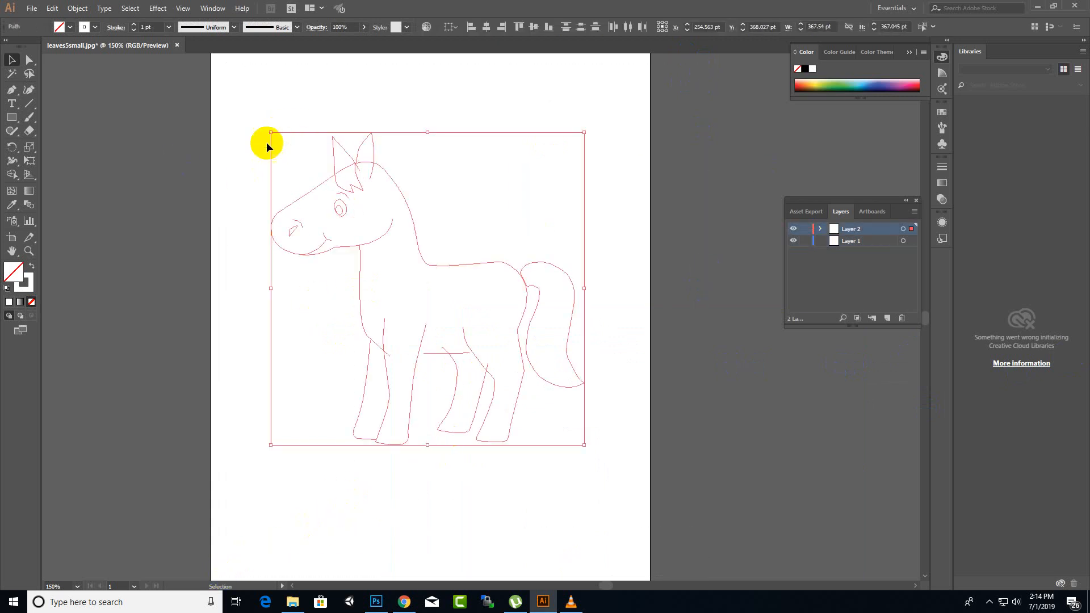
left_click(70, 27)
left_click(16, 48)
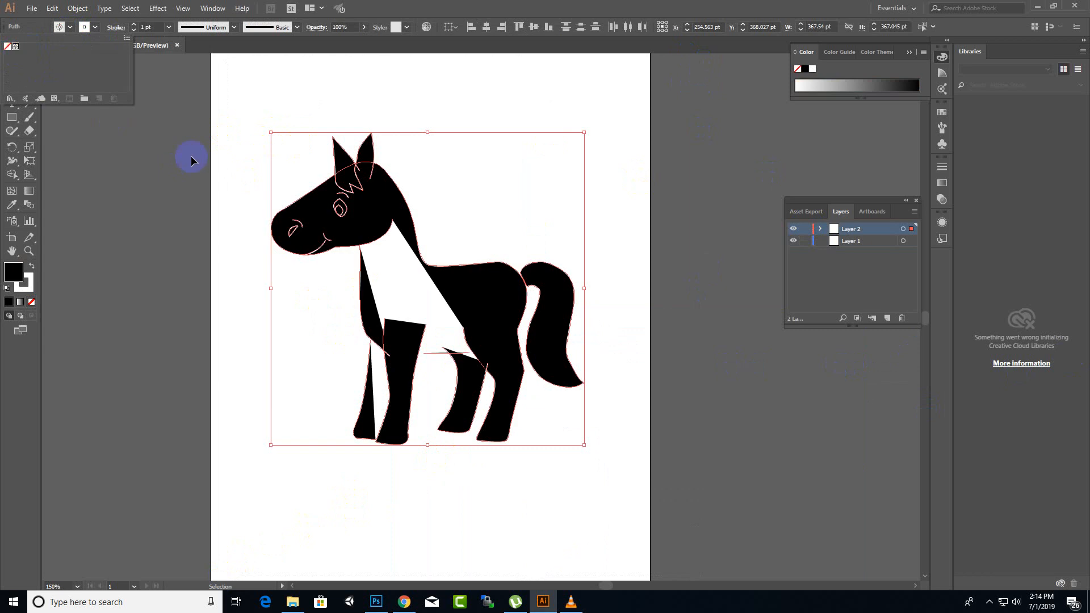
left_click(9, 47)
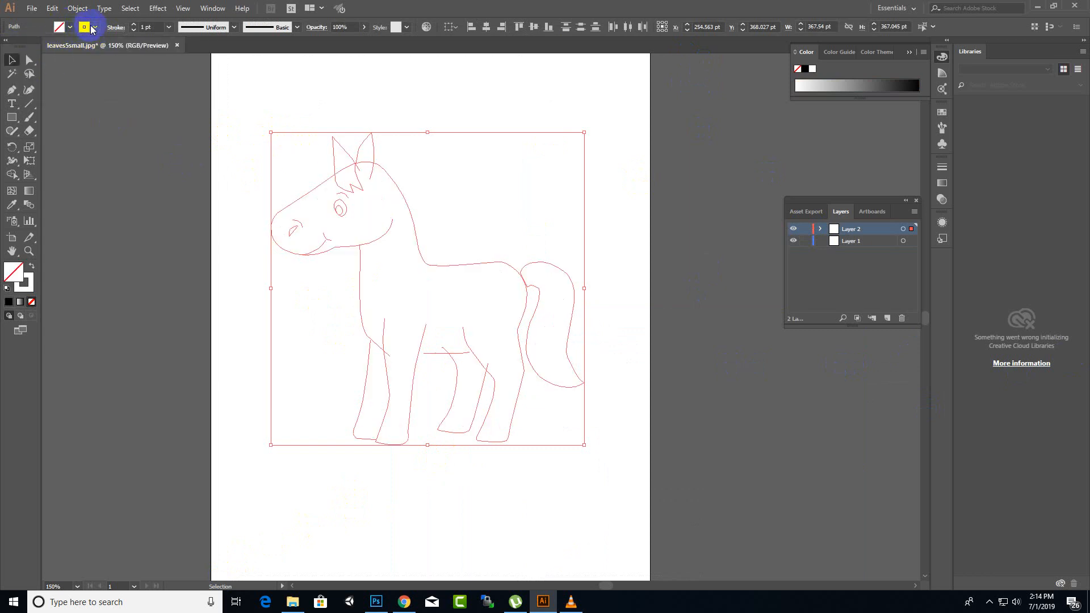
left_click(93, 28)
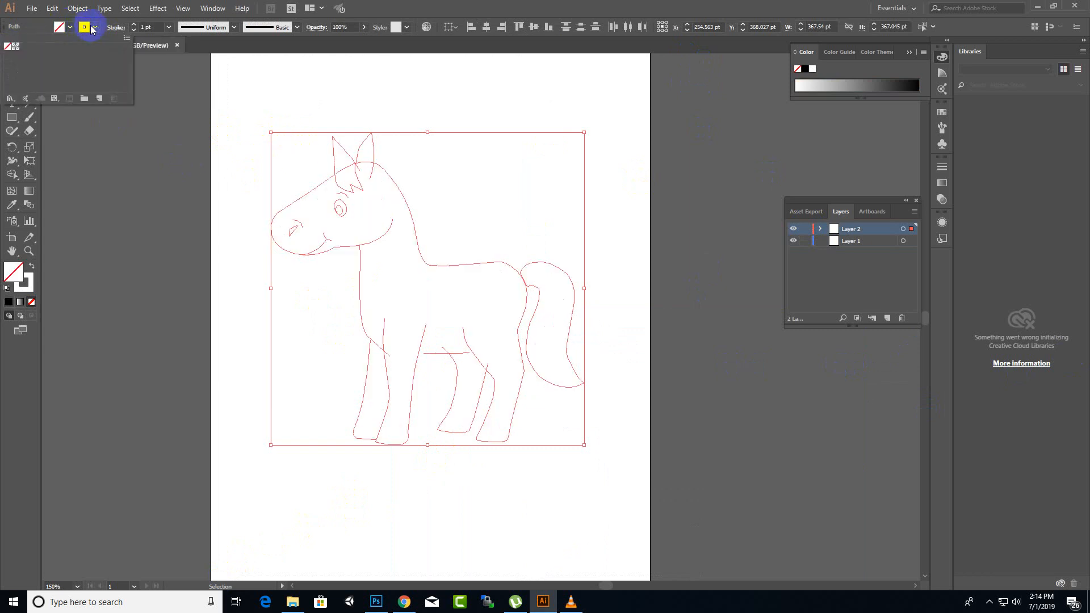
left_click(15, 47)
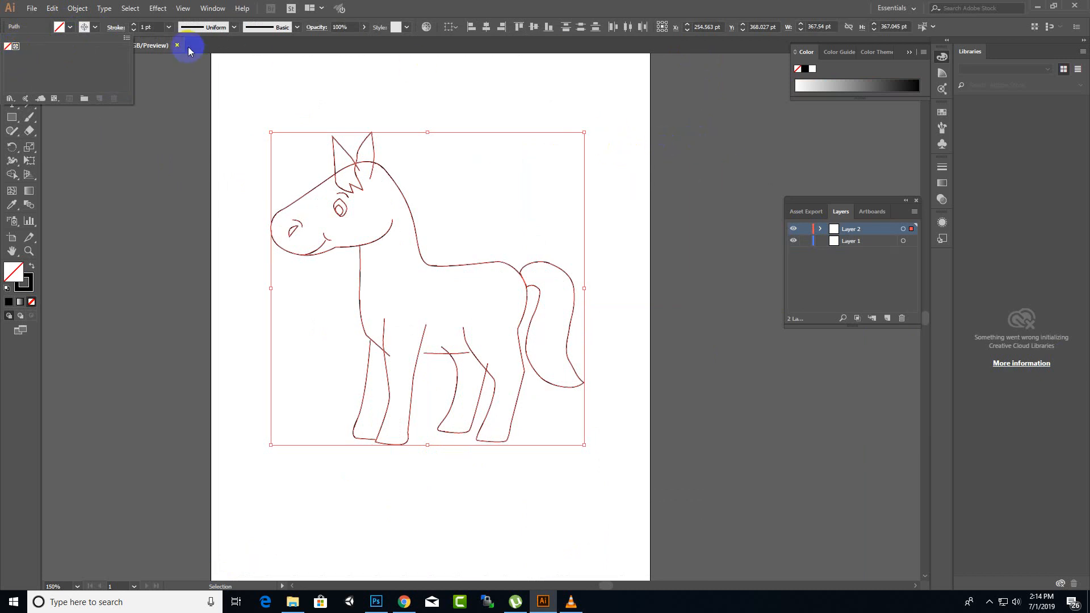
Step: Set the selected paths' stroke weight to 3 pt and deselect them
left_click(169, 27)
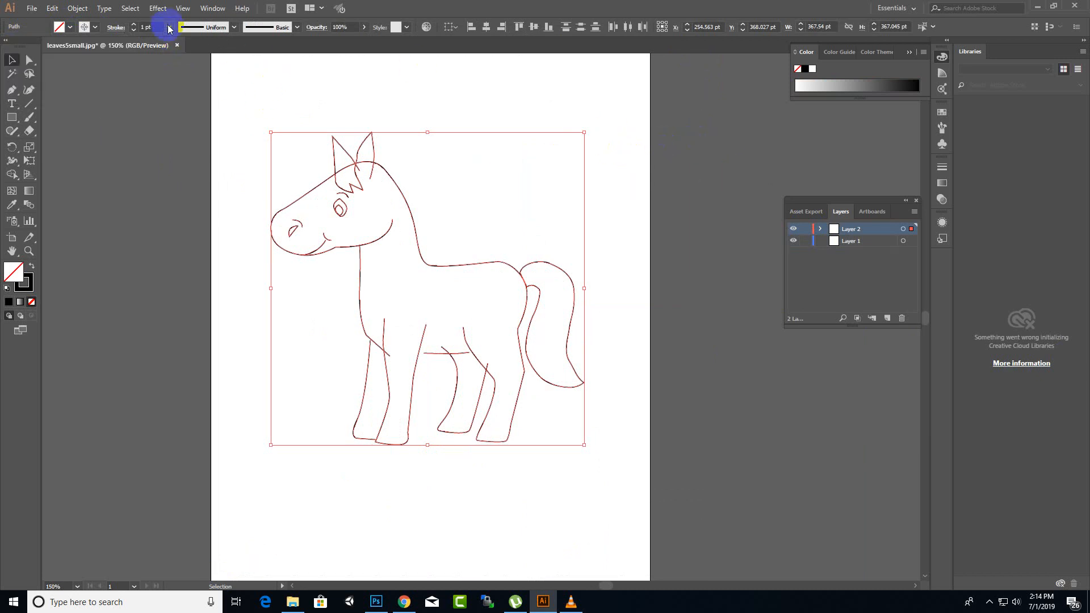
left_click(135, 25)
left_click(135, 25)
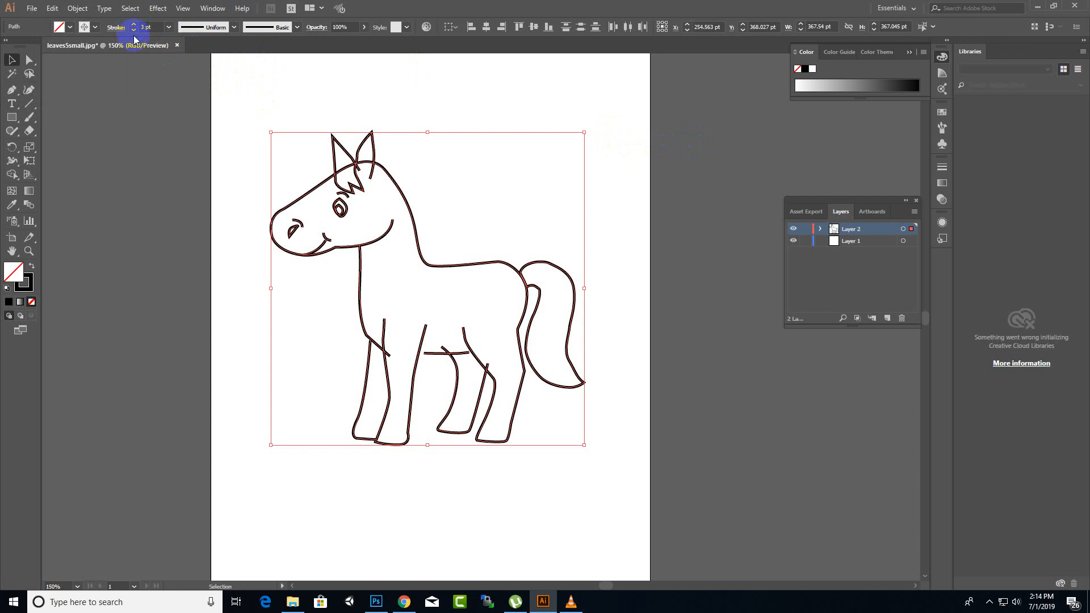
left_click(254, 114)
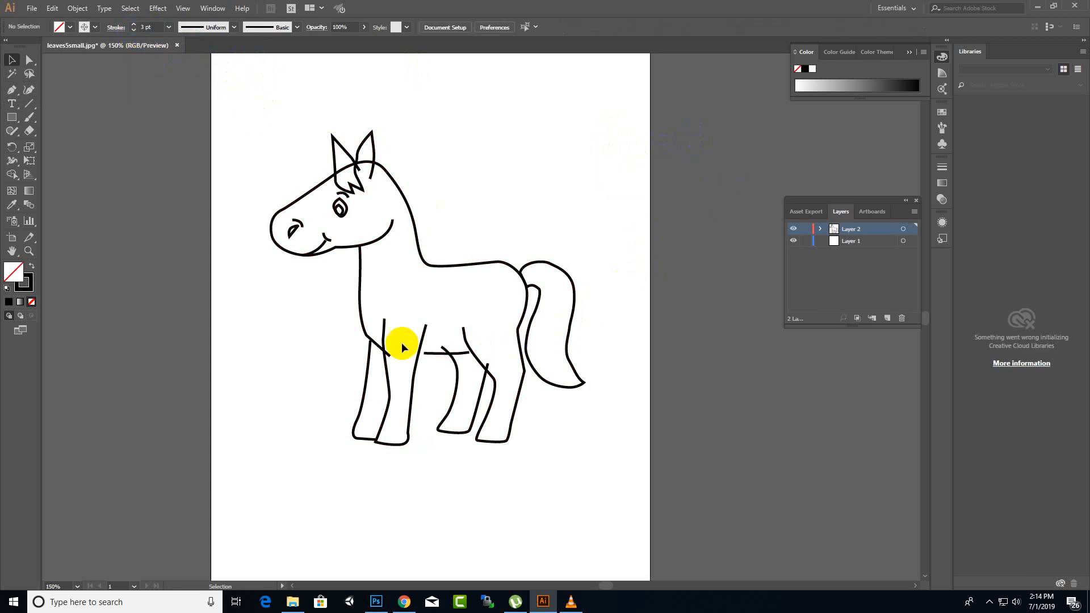
Step: Stretch the horse's belly line to about 75 pt wide so it reaches the front leg, and deselect it
left_click(435, 354)
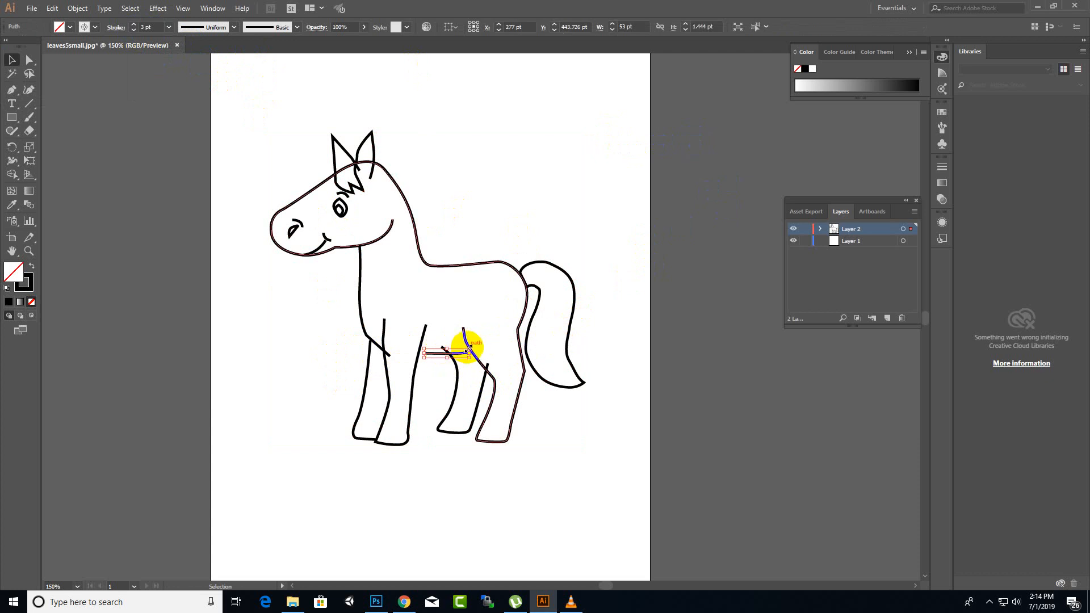
left_click_drag(468, 349, 411, 354)
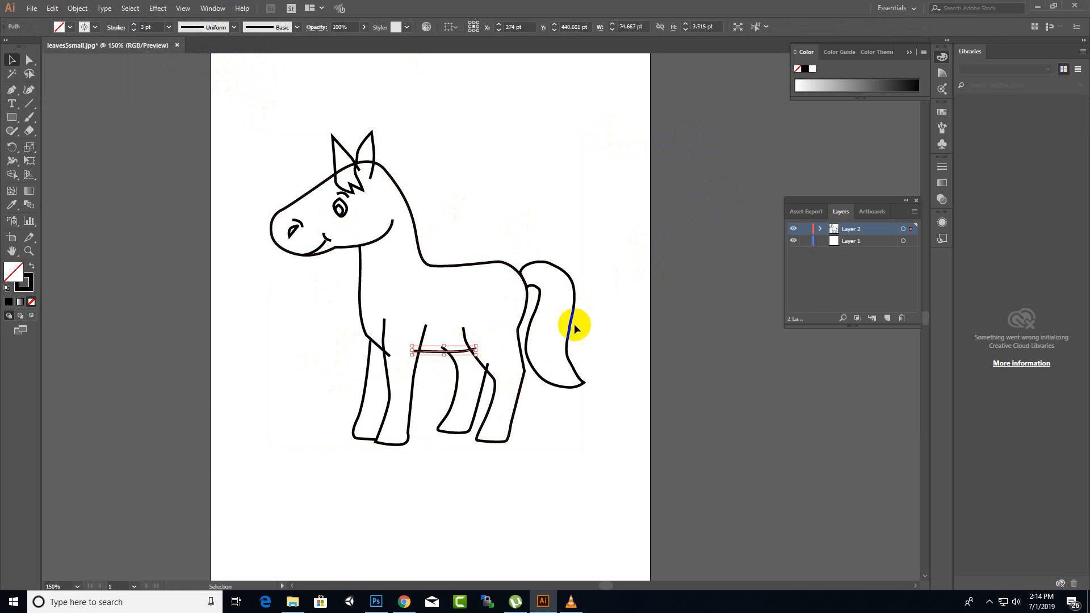
left_click(588, 370)
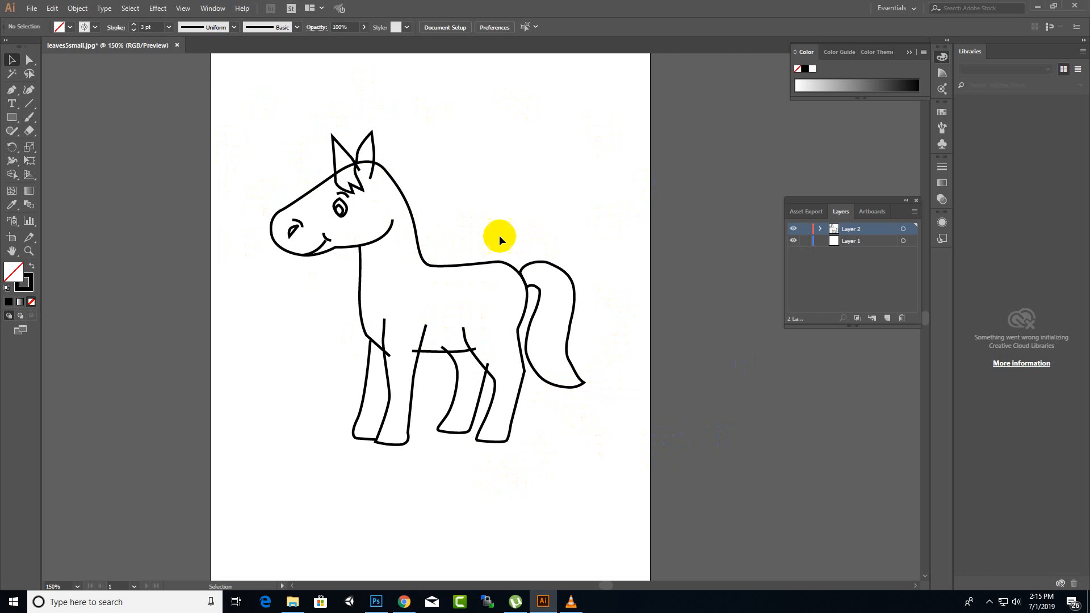
Step: Duplicate all the horse paths to the right of the original horse and deselect the copy
left_click_drag(647, 77, 213, 511)
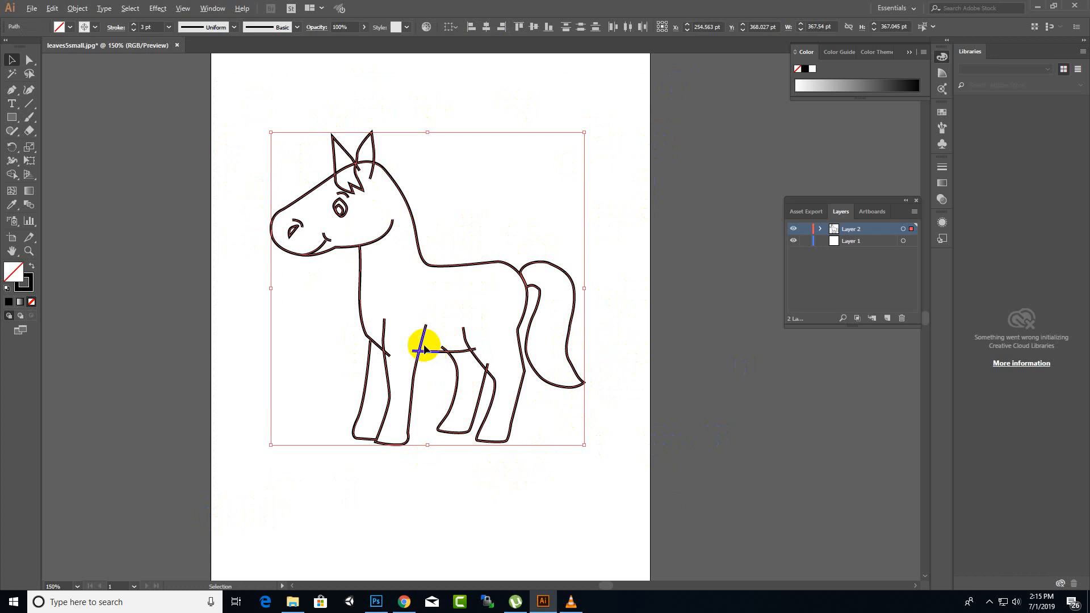
left_click_drag(422, 344, 721, 341)
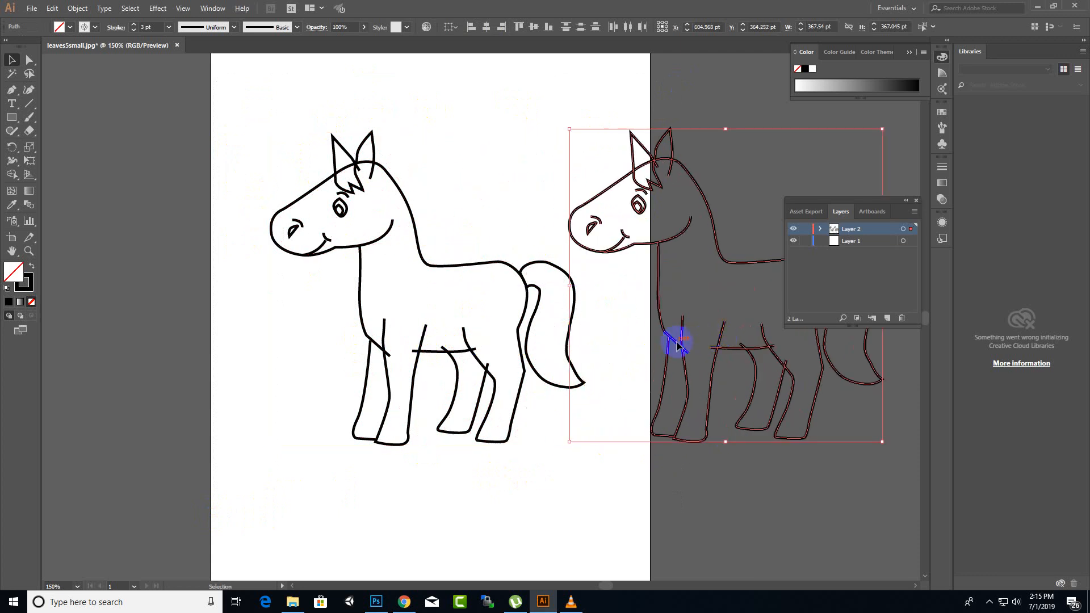
left_click(518, 282)
left_click(530, 223)
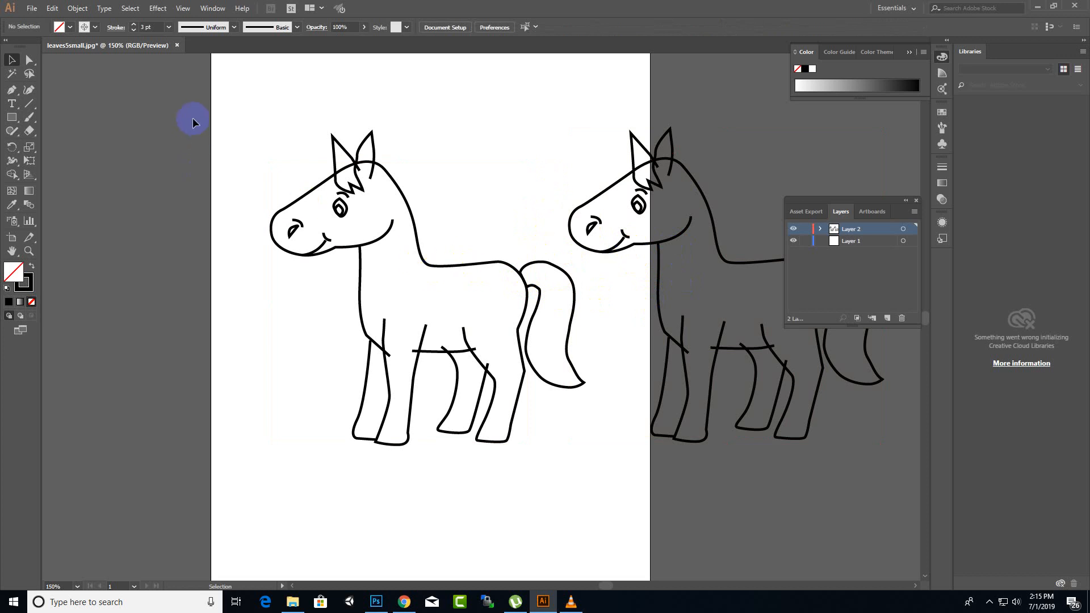
Step: Select all the paths of the duplicate horse and move them clear of the artboard and the original horse
left_click_drag(201, 118, 599, 491)
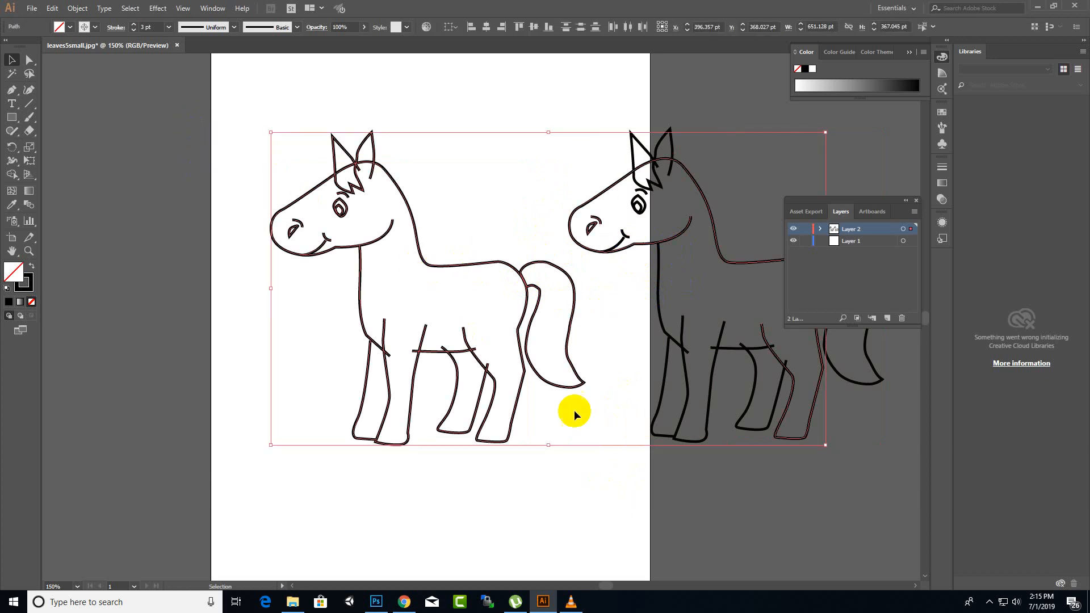
scroll(487, 414, "down", 2)
left_click_drag(674, 249, 591, 461)
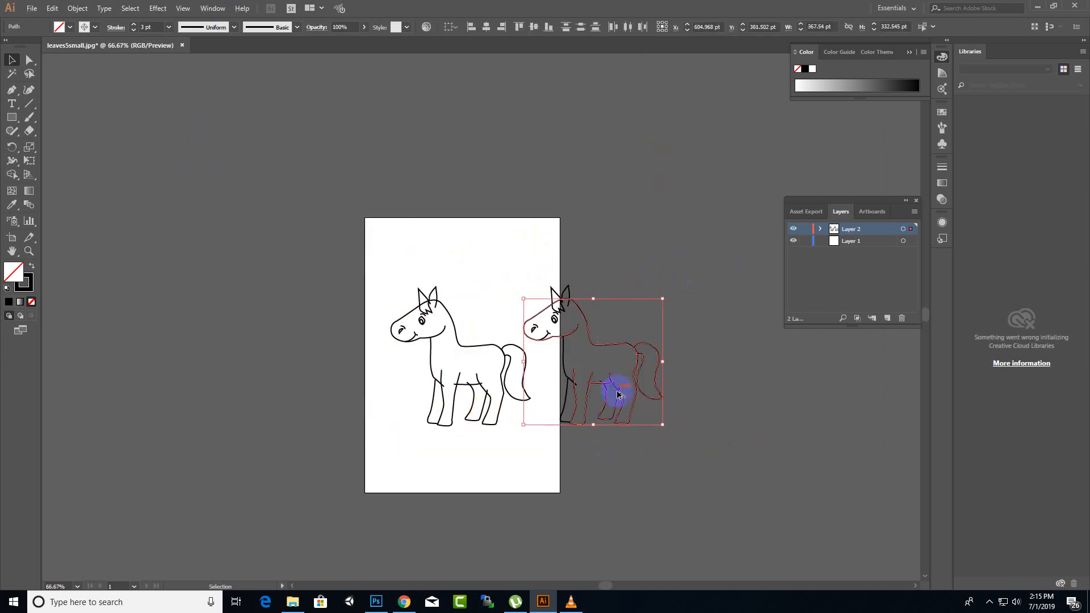
left_click_drag(713, 209, 520, 472)
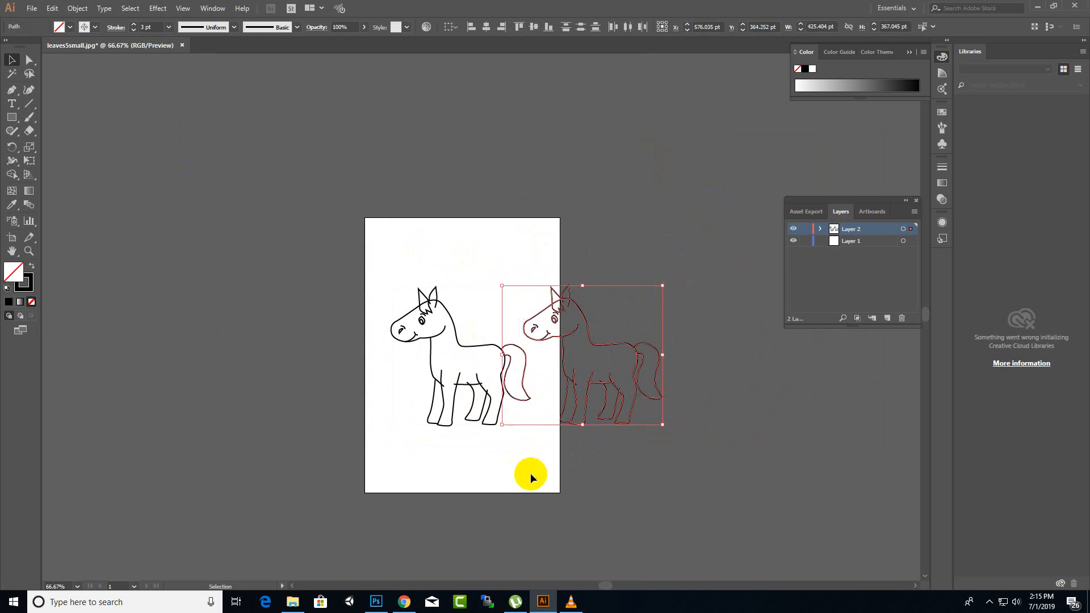
left_click_drag(535, 434, 477, 339)
left_click_drag(354, 250, 537, 482)
left_click_drag(370, 291, 544, 506)
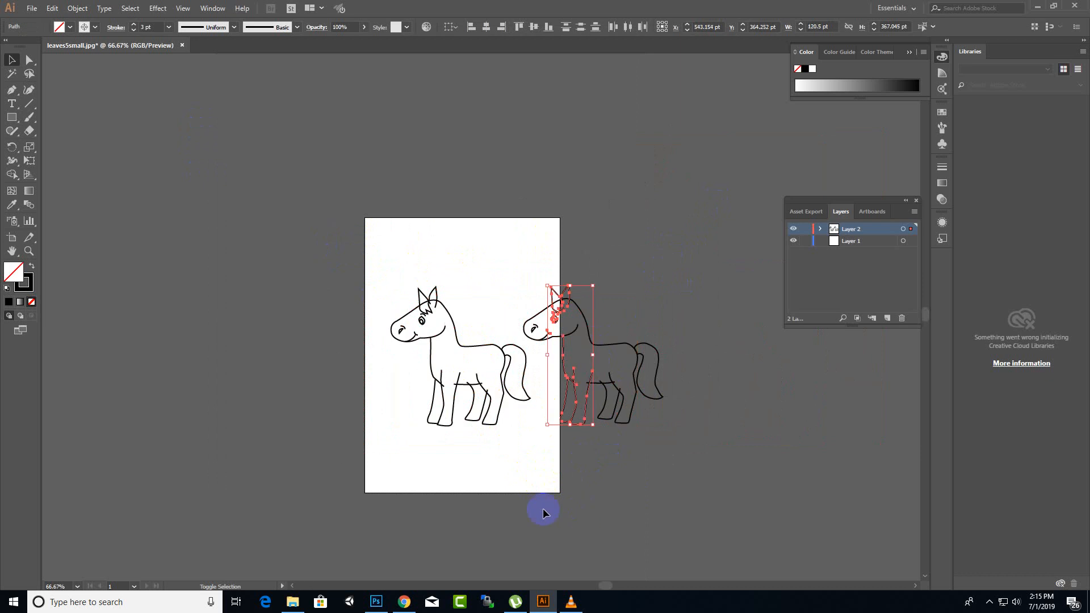
left_click(416, 426, "shift")
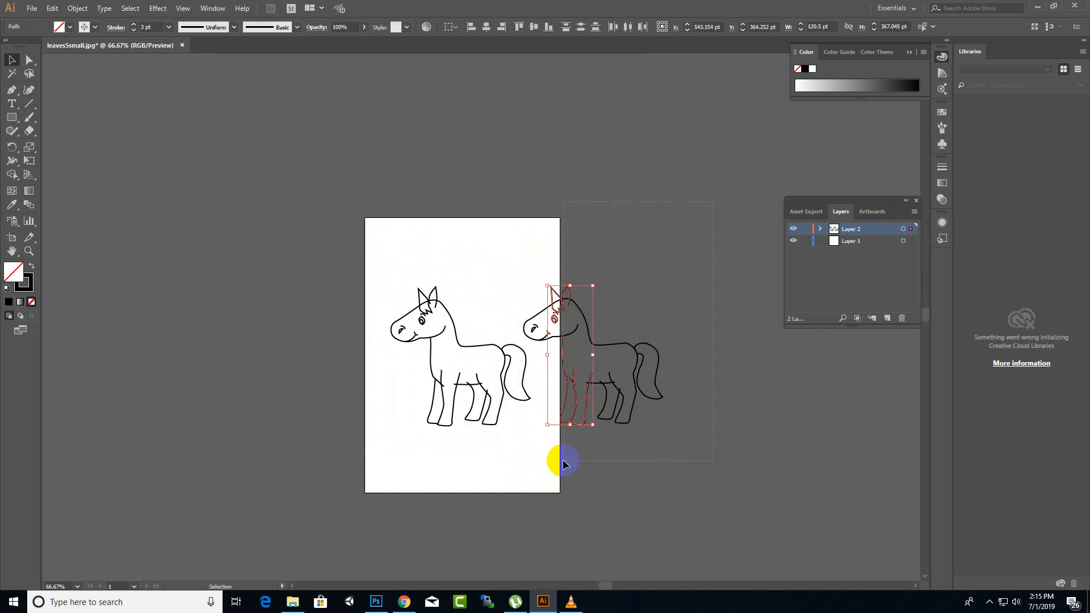
left_click_drag(563, 459, 534, 474)
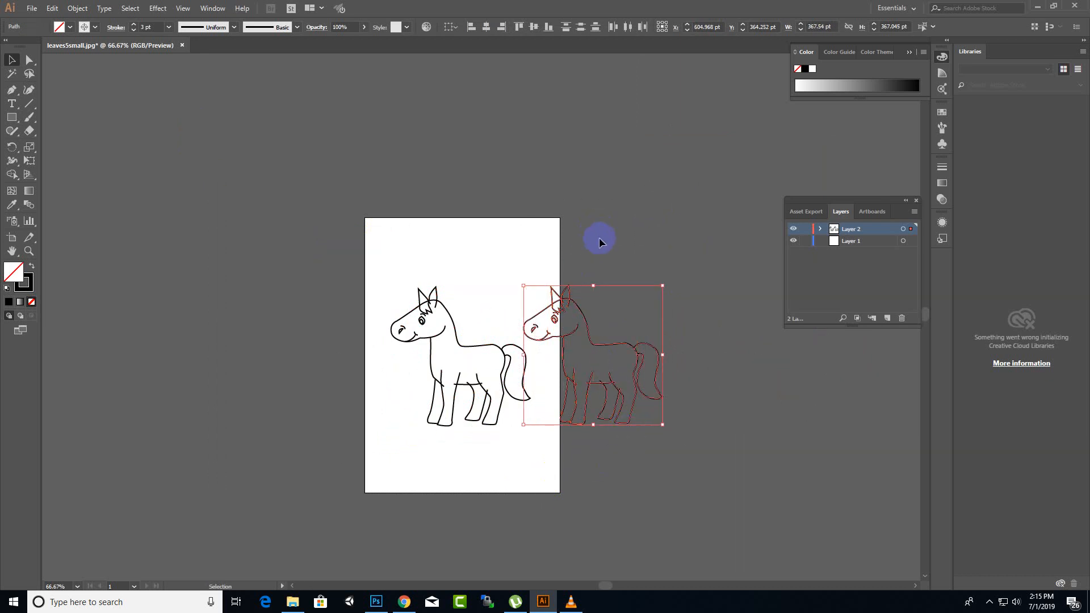
left_click(556, 311)
left_click_drag(604, 348, 733, 334)
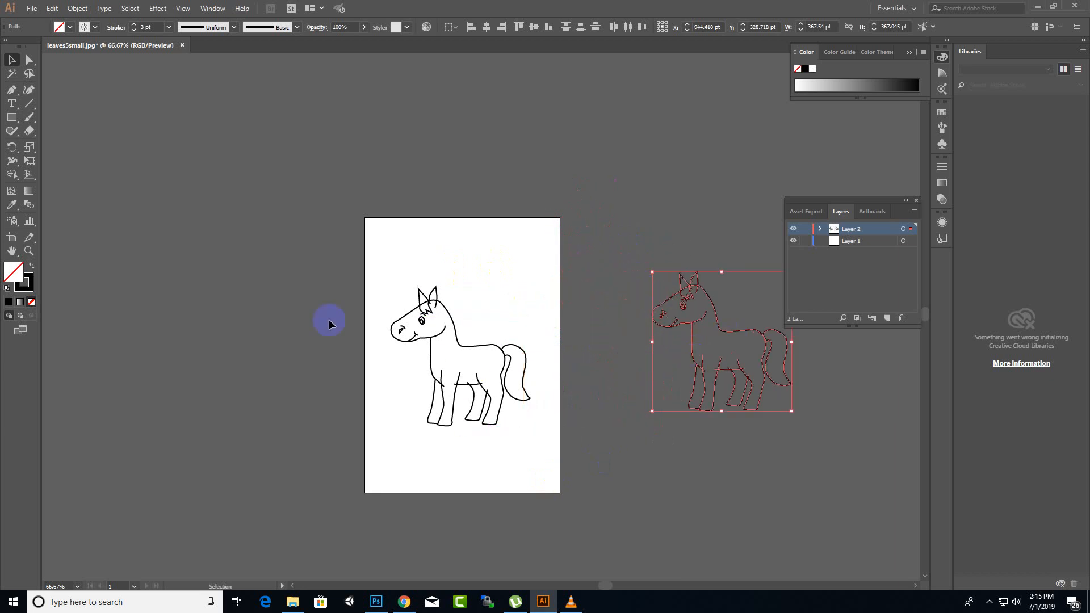
Step: Apply the elliptical variable width profile, tapered at both ends, to all paths of the artboard horse and deselect them
left_click_drag(307, 278, 574, 494)
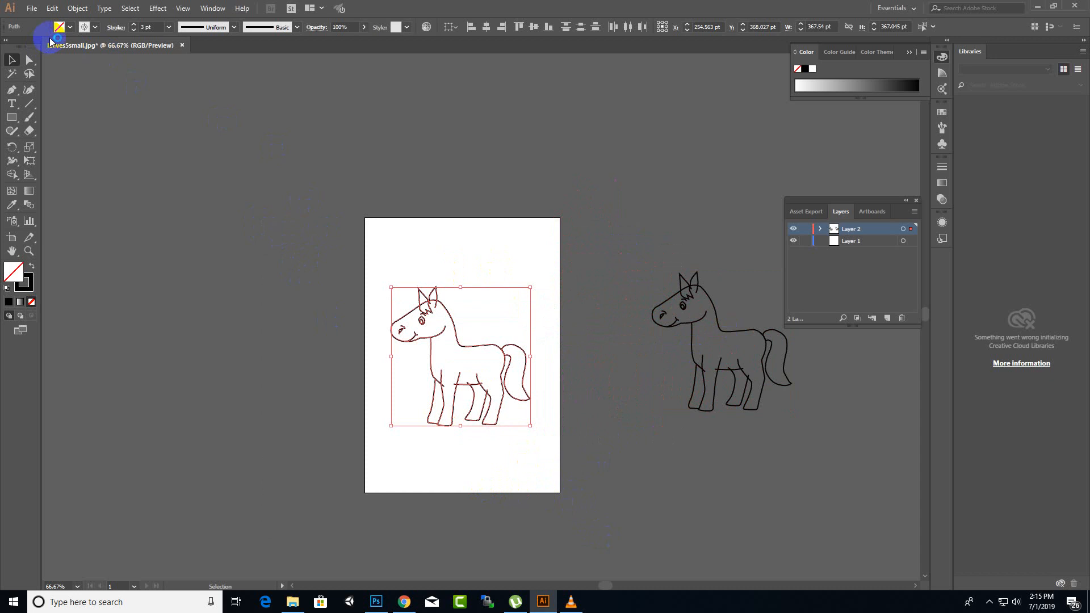
left_click(234, 27)
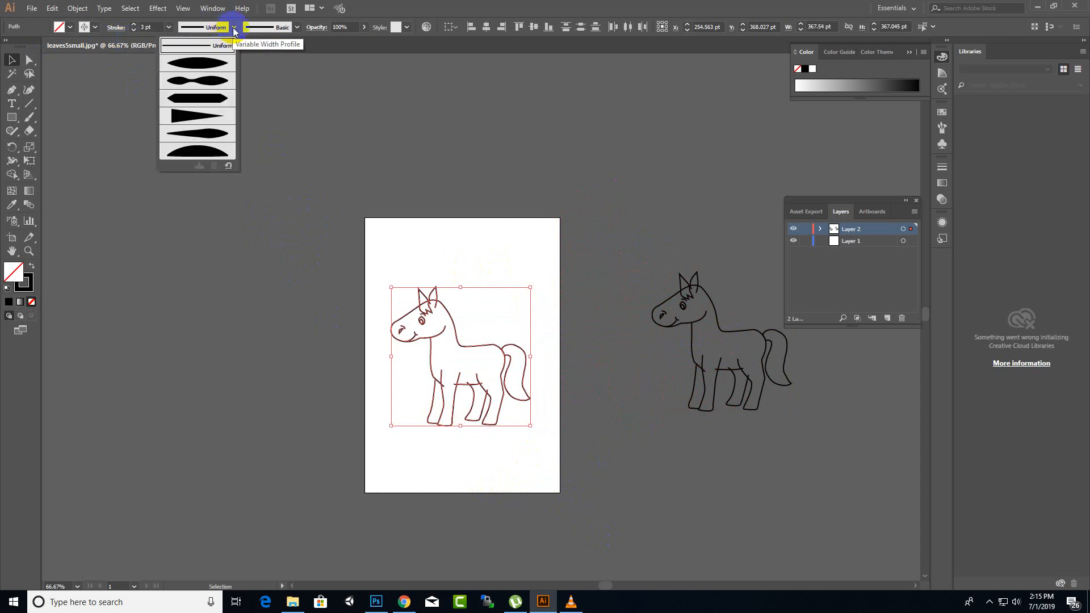
left_click(186, 139)
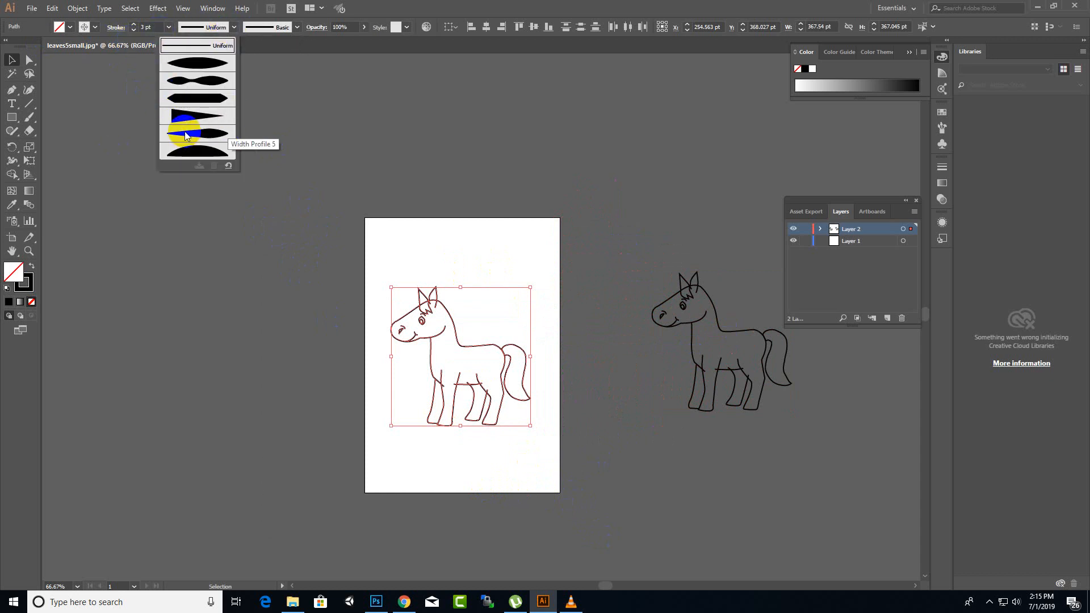
left_click(206, 64)
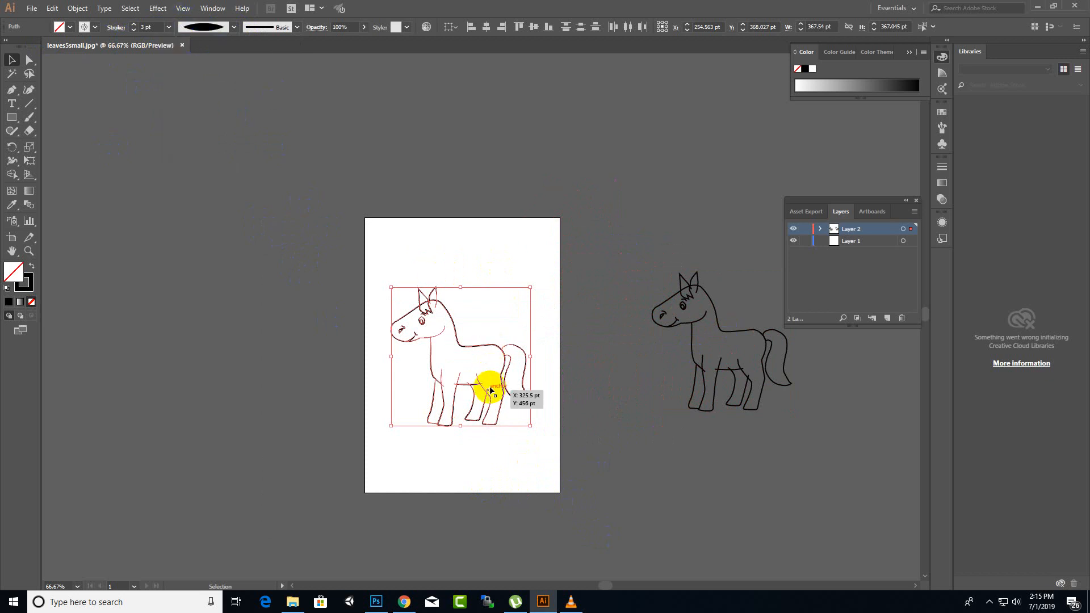
scroll(486, 402, "up", 3)
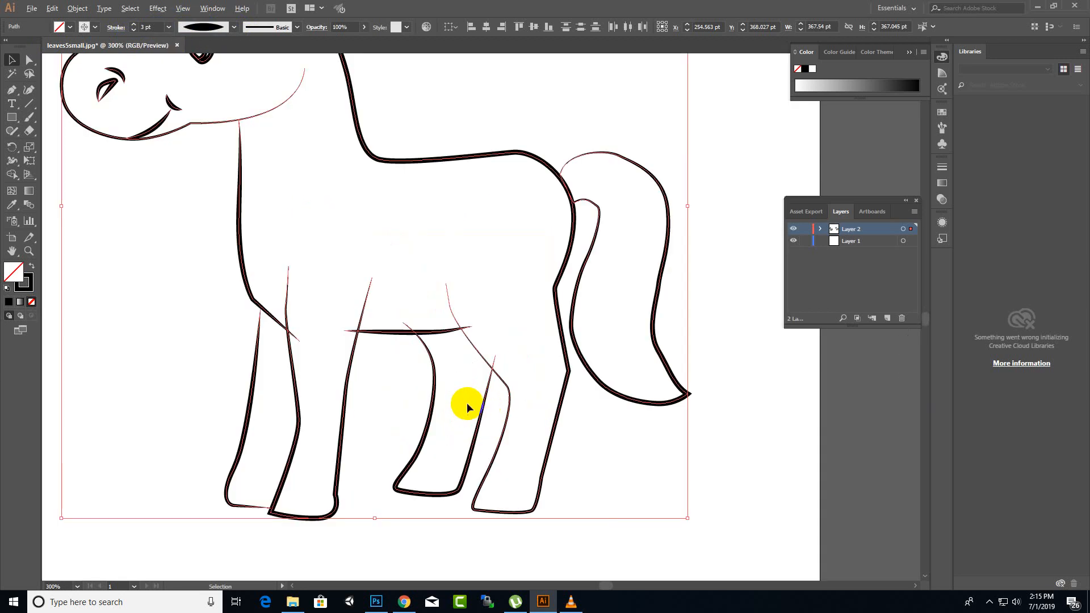
left_click(648, 322)
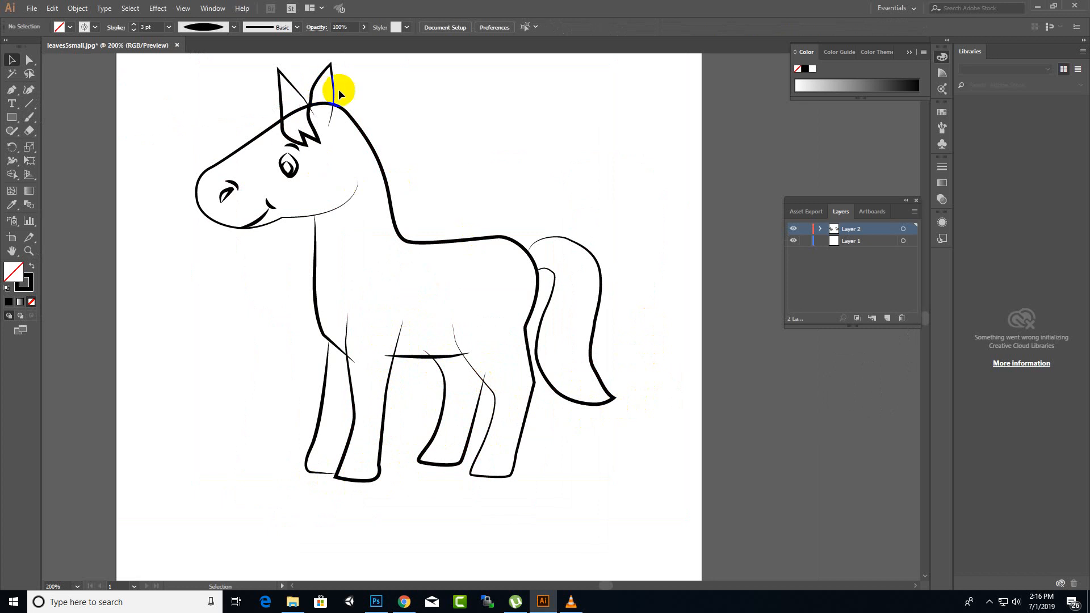
Step: Examine the tapered line work of the artboard horse and compare it with the uniform-stroke duplicate
scroll(503, 349, "down", 2)
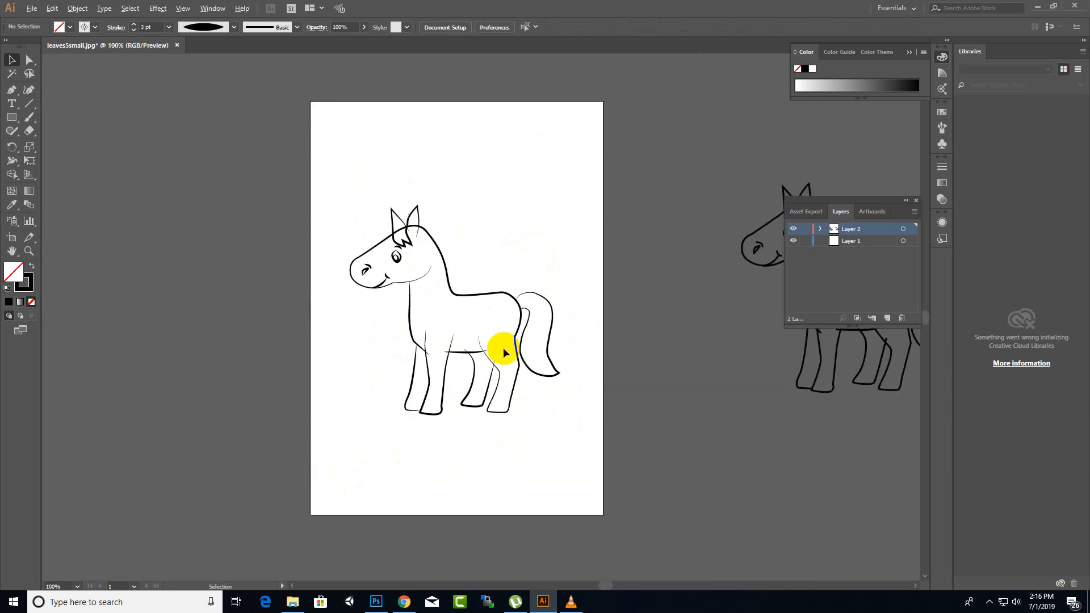
scroll(489, 350, "up", 1)
left_click_drag(684, 72, 236, 506)
left_click(212, 416)
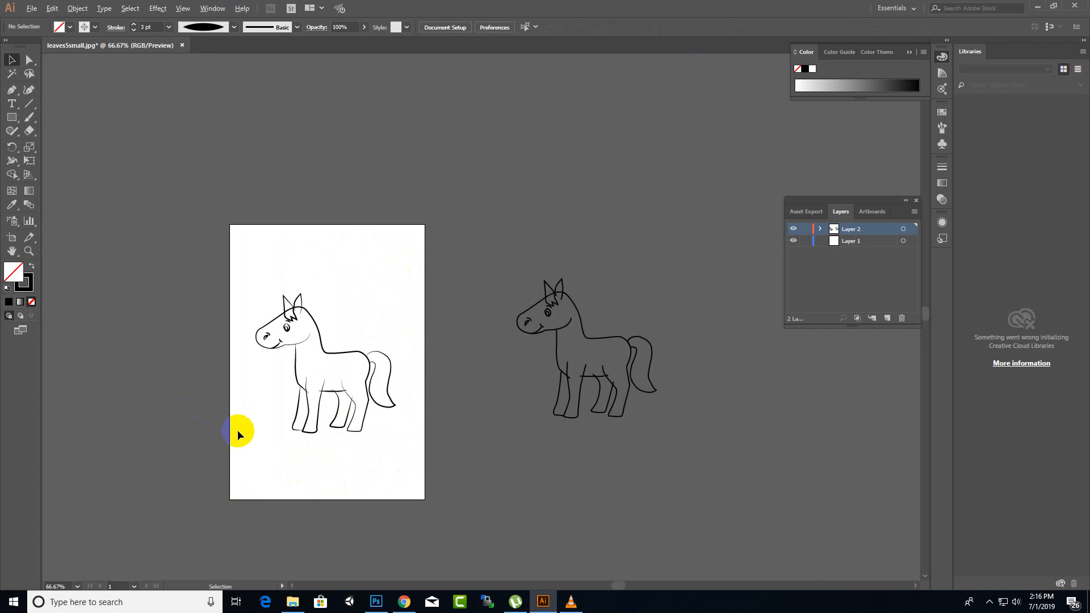
scroll(237, 432, "up", 2)
key("a")
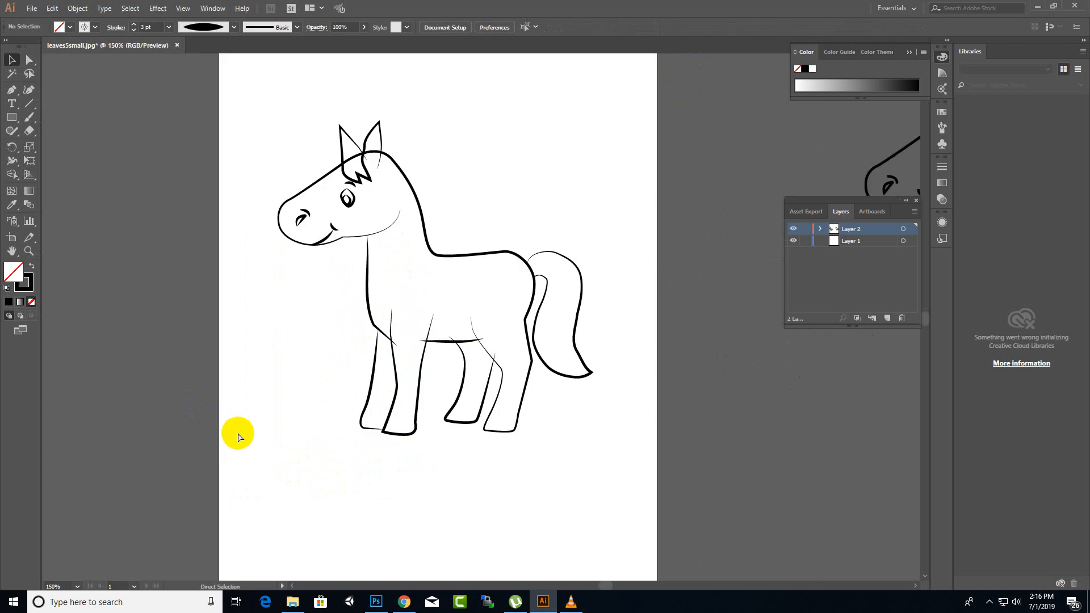
key("v")
scroll(250, 424, "down", 2)
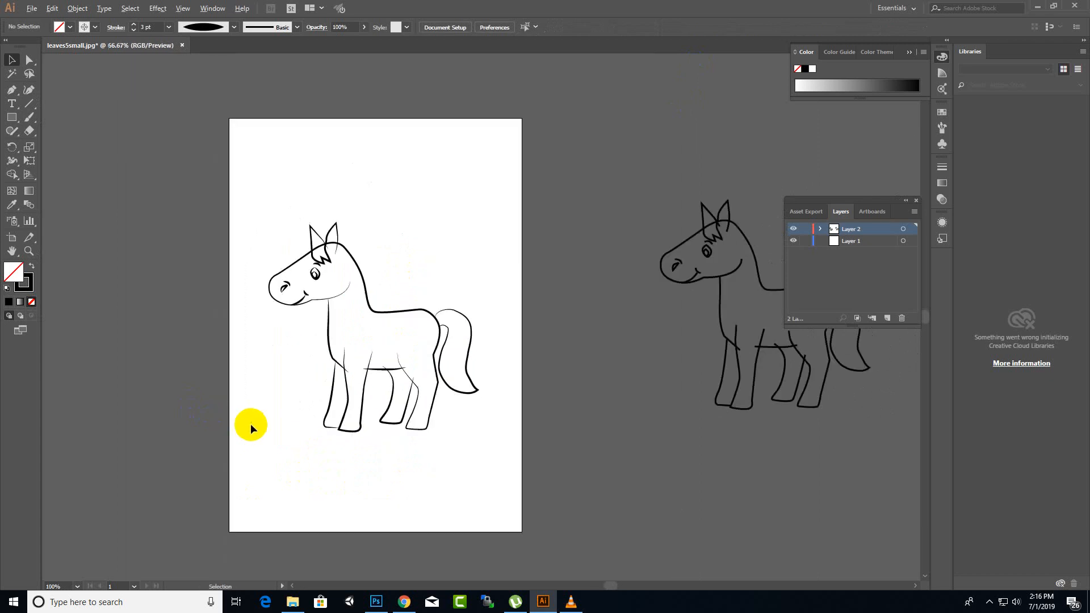
scroll(262, 429, "up", 1)
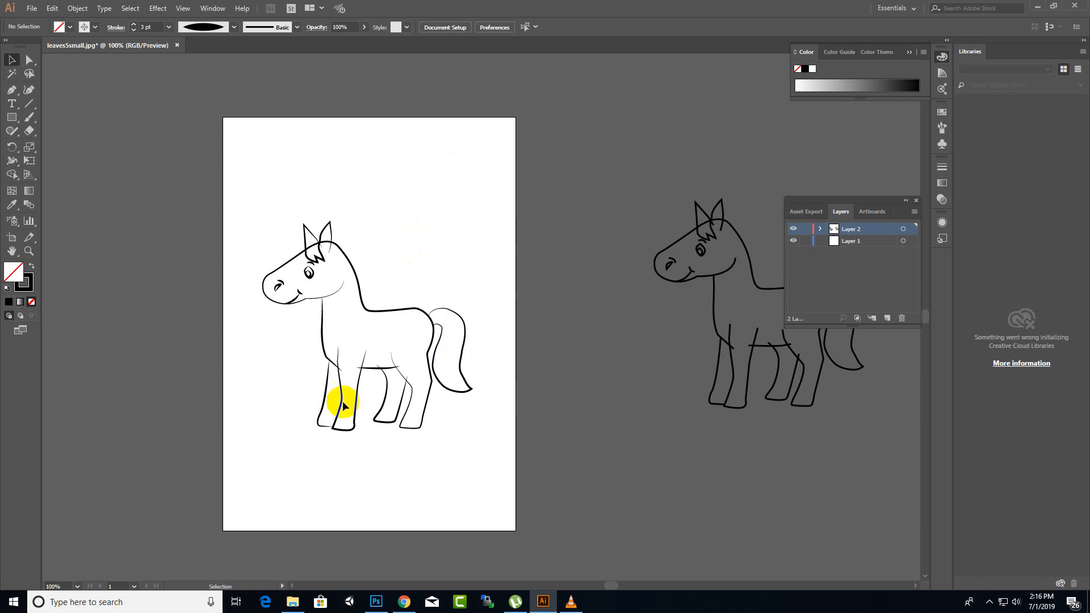
Step: Inspect the anchor points of the horse's chest line with the Direct Selection tool and deselect the path
left_click(321, 329)
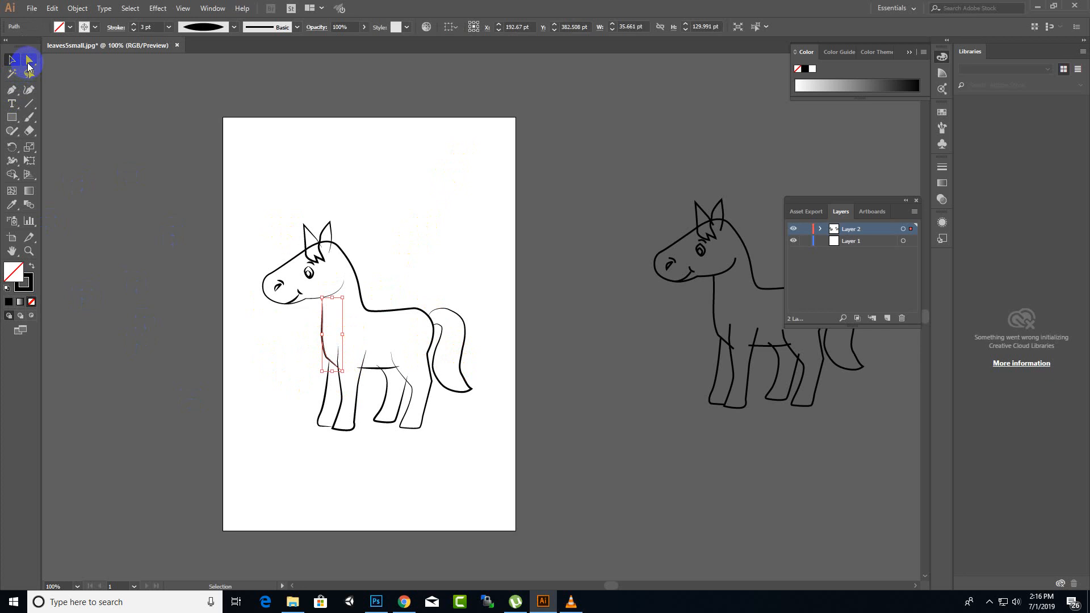
left_click(27, 62)
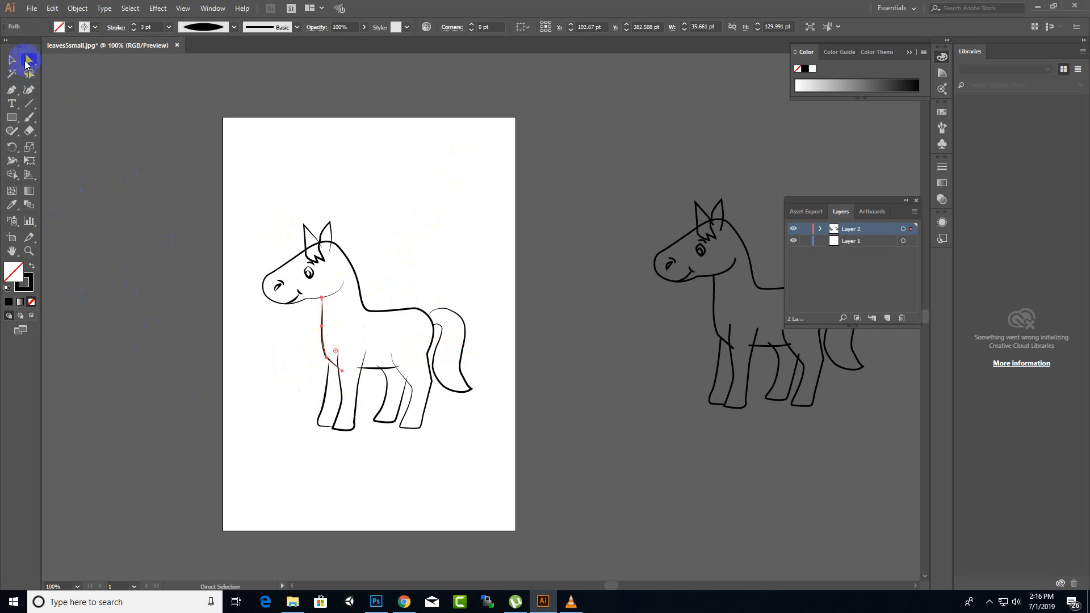
left_click(321, 328)
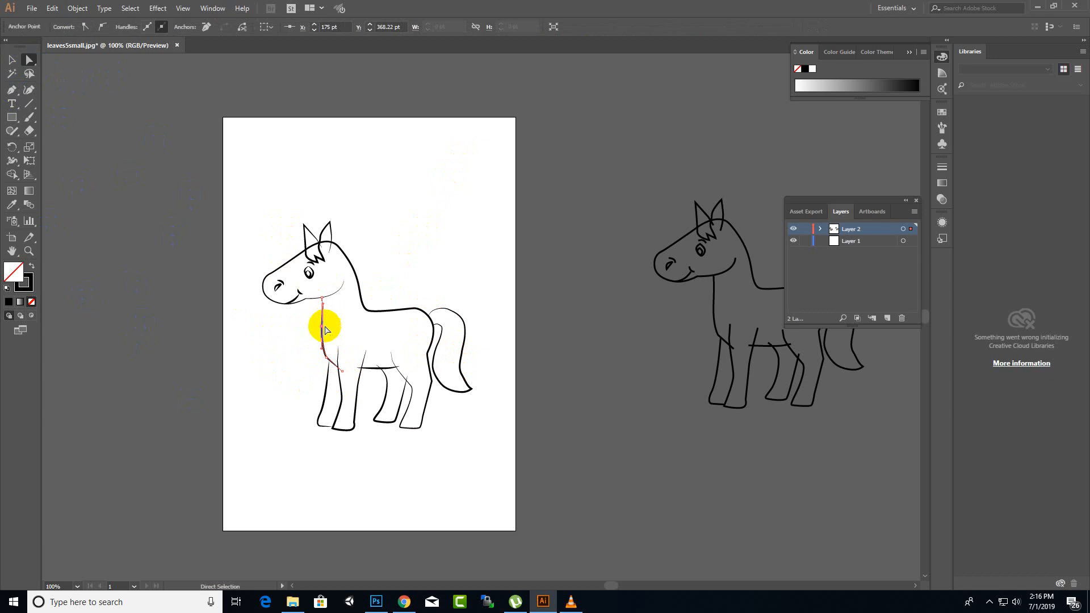
left_click_drag(317, 304, 307, 358)
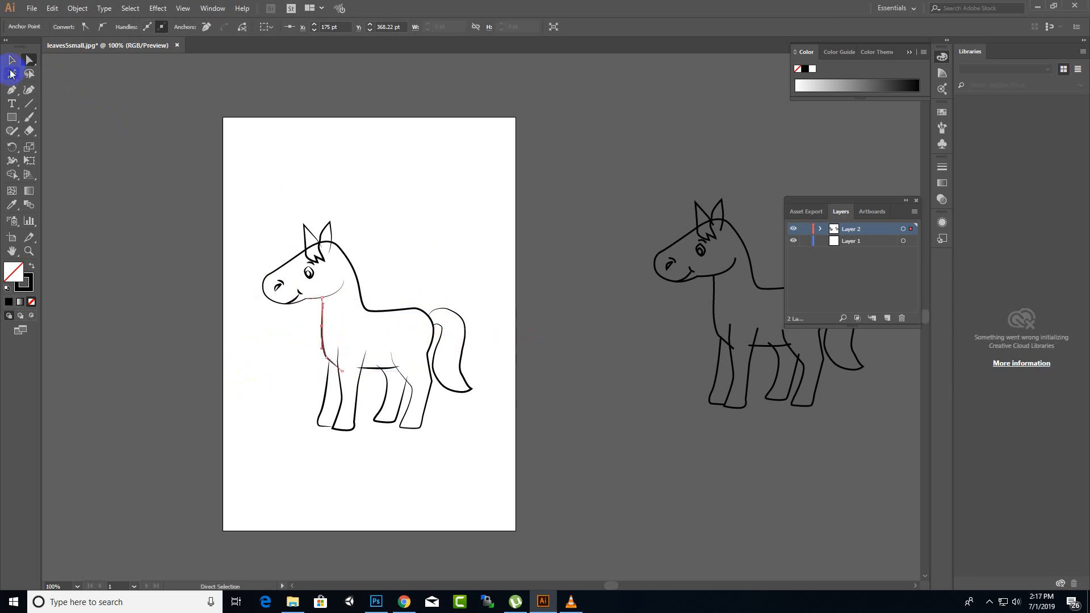
left_click(12, 60)
left_click(611, 427)
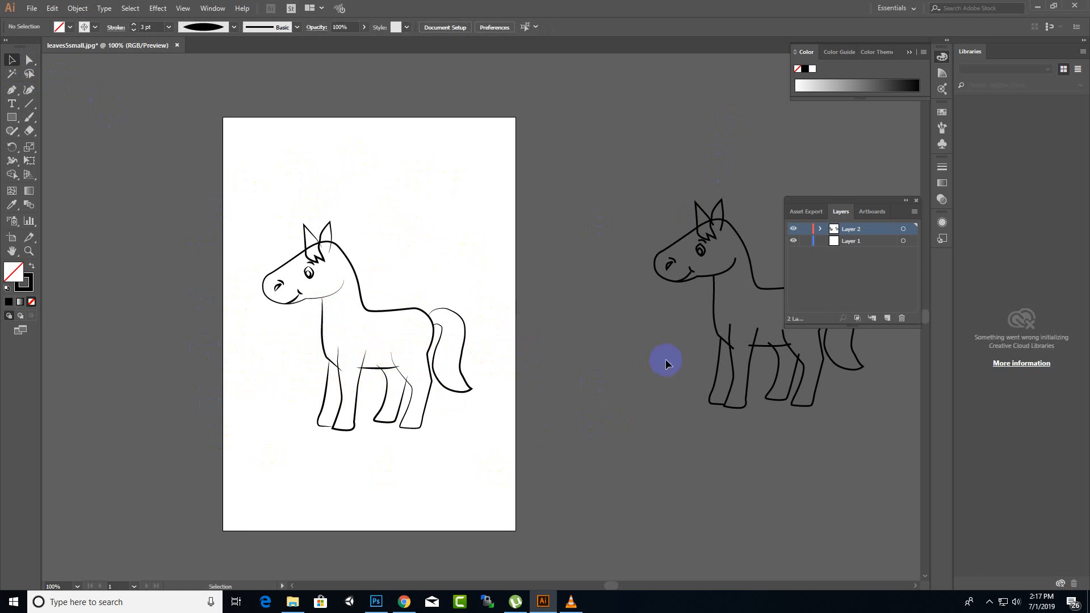
left_click(989, 602)
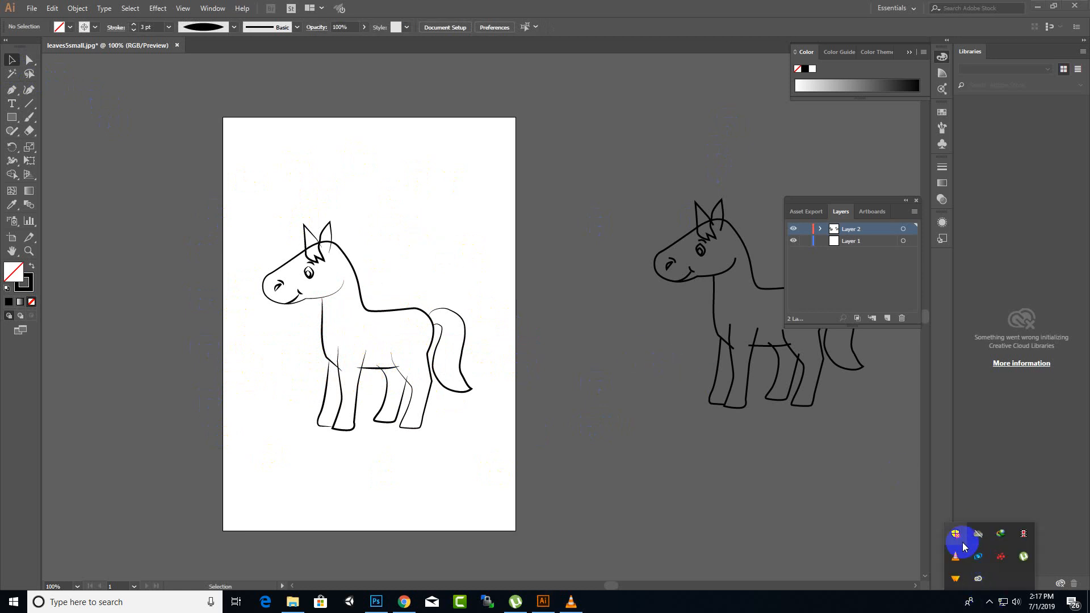